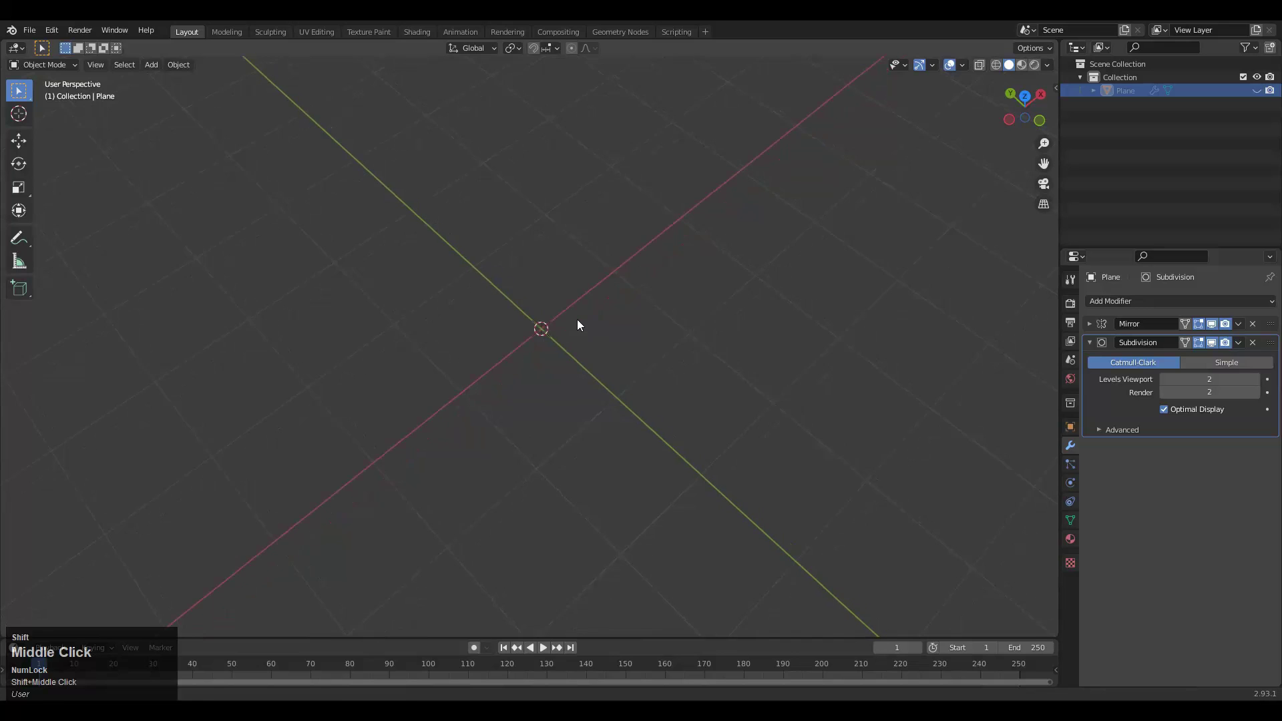
Add a plane mesh at the origin and look at it straight from above.
key("shift+a")
left_click(643, 322)
middle_click_drag(648, 330, 1003, 142, "ctrl")
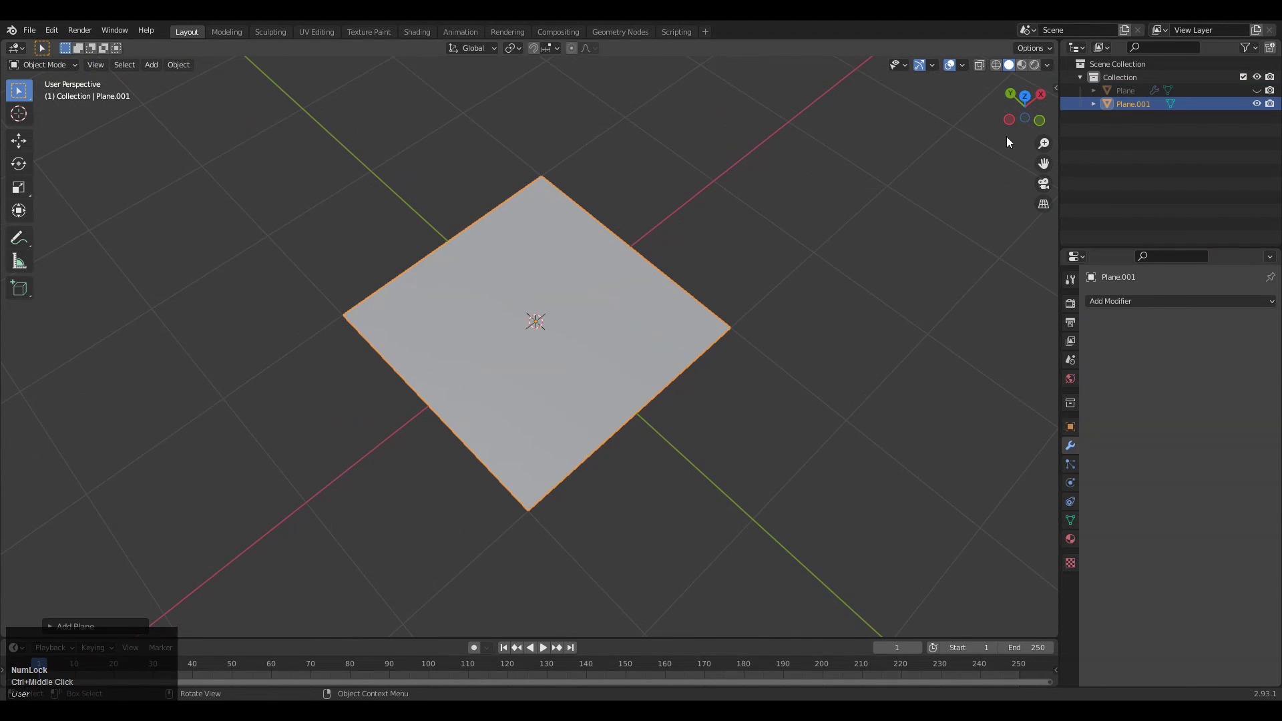
left_click(1026, 101)
middle_click_drag(824, 257, 741, 327, "ctrl")
middle_click_drag(731, 302, 721, 300, "shift")
middle_click_drag(629, 355, 635, 342, "shift")
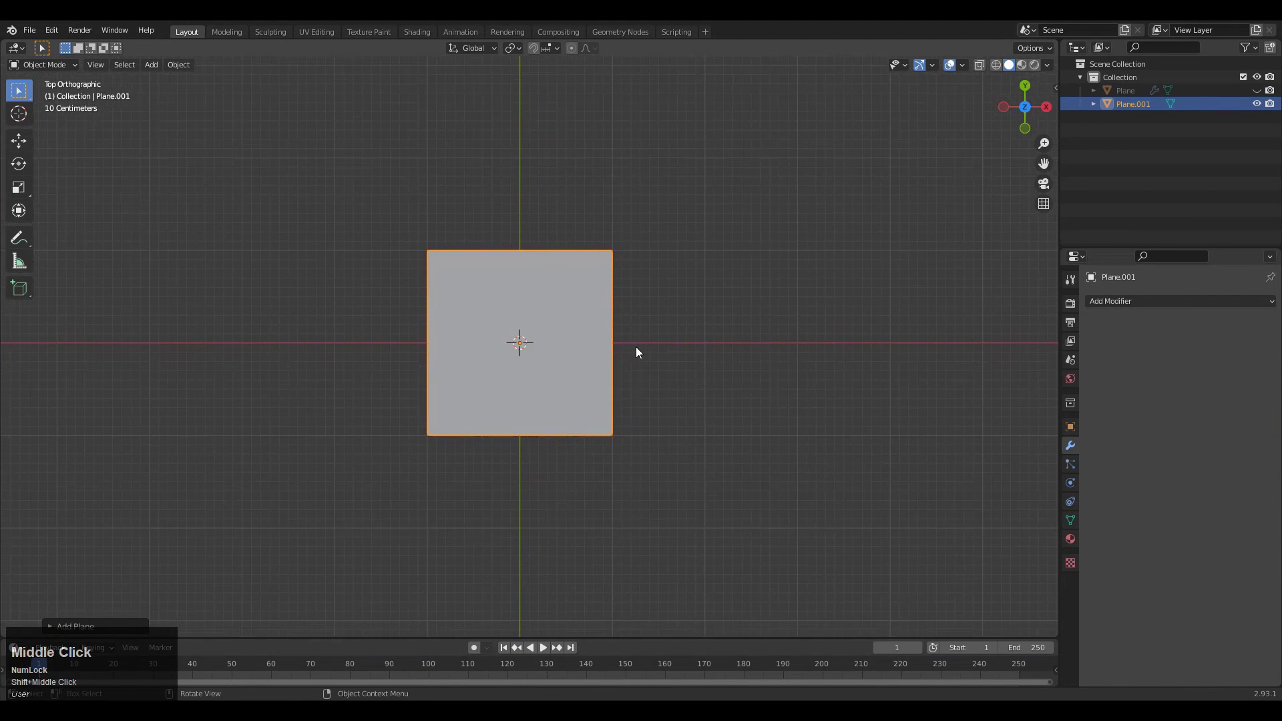
In Edit Mode, scale the plane's upper edge along X to about half its width.
scroll(658, 347, "up", 1)
key("Tab")
middle_click_drag(706, 326, 705, 394, "shift")
left_click_drag(695, 243, 313, 381)
middle_click_drag(696, 337, 769, 306, "shift")
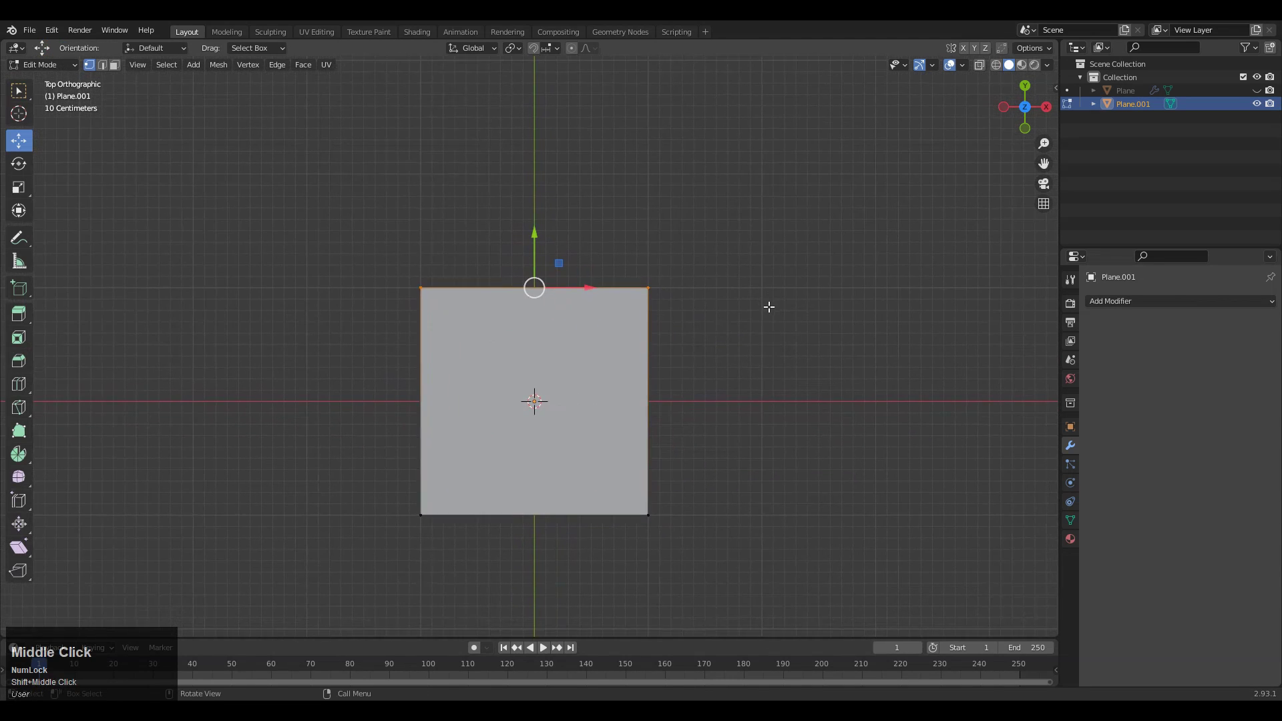
key("s")
key("x")
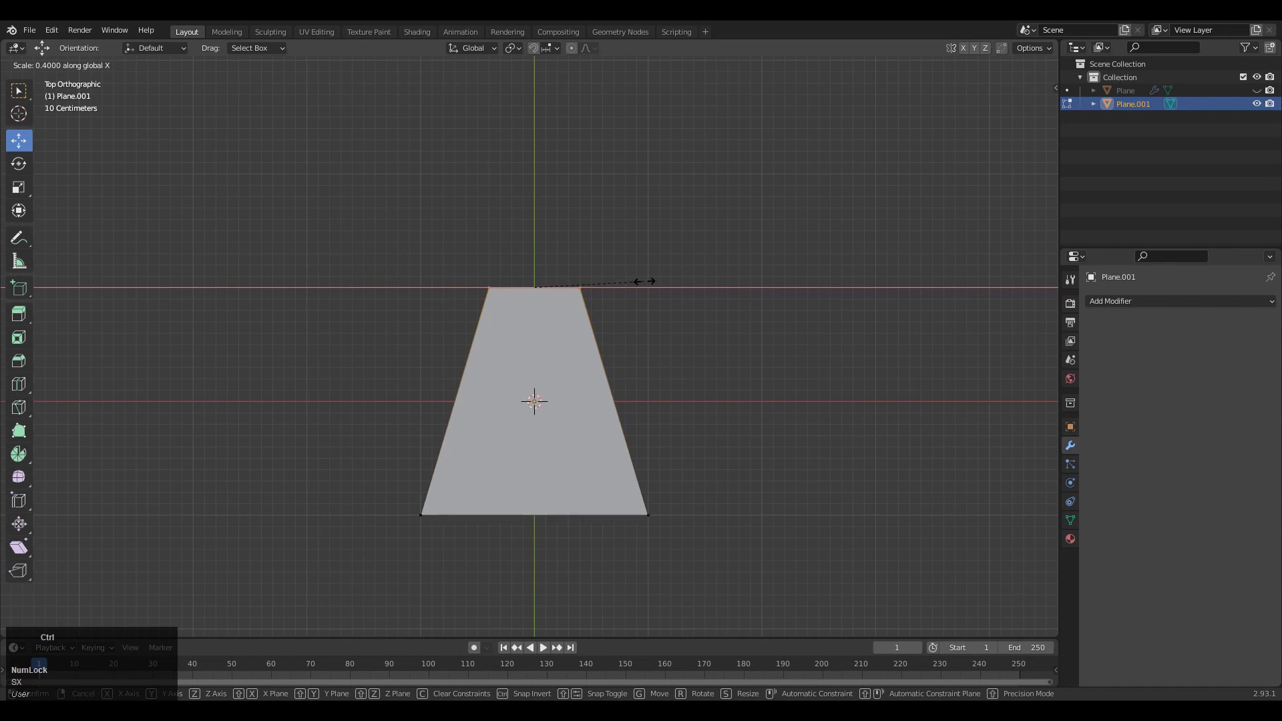
left_click(652, 287)
Extrude the narrowed upper edge straight up along Y to form a long upper section.
middle_click_drag(655, 281, 635, 360, "shift")
key("e")
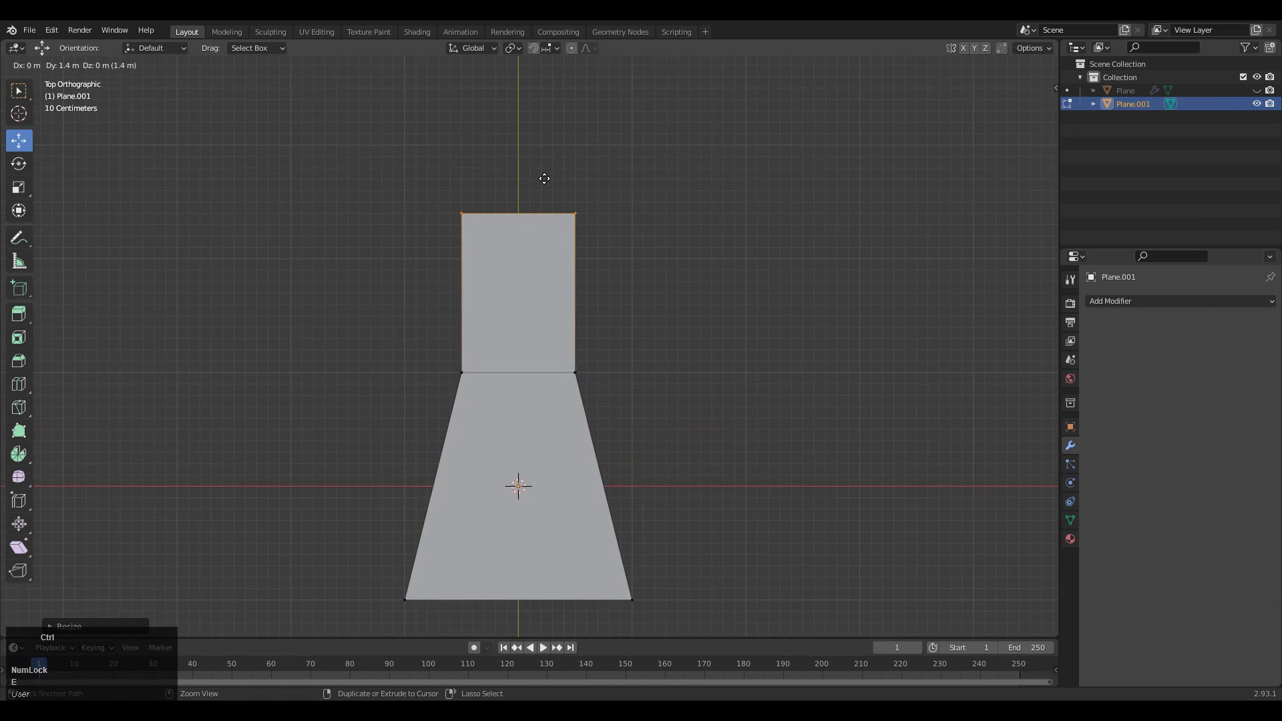
left_click(541, 109)
Select the mesh's bottom edge and scale it wider along X to flare the base.
middle_click_drag(654, 448, 653, 349, "shift")
middle_click_drag(653, 348, 654, 319, "ctrl")
left_click_drag(759, 433, 344, 574)
middle_click_drag(657, 420, 657, 443, "ctrl")
key("s")
key("x")
left_click(706, 443)
Select the mesh's top edge and scale it narrower along X to taper the tip.
middle_click_drag(694, 400, 694, 454, "ctrl")
left_click_drag(414, 100, 644, 194)
key("s")
key("x")
left_click(594, 175, "ctrl")
Select the middle cross edge and slide it down toward the flared base.
middle_click_drag(621, 257, 610, 241, "shift")
left_click_drag(629, 246, 427, 347)
mouse_move(541, 310)
middle_mouse_down("ctrl")
mouse_move(544, 288)
mouse_move(538, 323)
middle_mouse_up("ctrl")
key("g")
key("g")
left_click(534, 311, "ctrl")
key("g")
key("g")
left_click(528, 304, "ctrl")
middle_click_drag(649, 286, 655, 317, "shift")
middle_click_drag(655, 317, 655, 291, "ctrl")
Add a horizontal loop cut across the upper section and slide it into position.
key("ctrl+r")
left_click(558, 201)
left_click(559, 227, "ctrl")
middle_click_drag(541, 217, 571, 289, "shift")
key("g")
key("g")
left_click(529, 266, "ctrl")
left_click(628, 300)
Add a centred vertical loop cut along the whole shape and another centred one in its left half.
middle_click_drag(641, 387, 647, 460, "ctrl")
middle_click_drag(647, 467, 590, 407, "shift")
left_click(535, 239)
right_click(535, 240)
key("ctrl+r")
left_click(517, 231)
right_click(517, 231)
Delete the vertices of the shape's right half and add a Mirror modifier on the X axis.
middle_click_drag(565, 157, 570, 206, "shift")
left_click_drag(552, 172, 675, 486)
key("x")
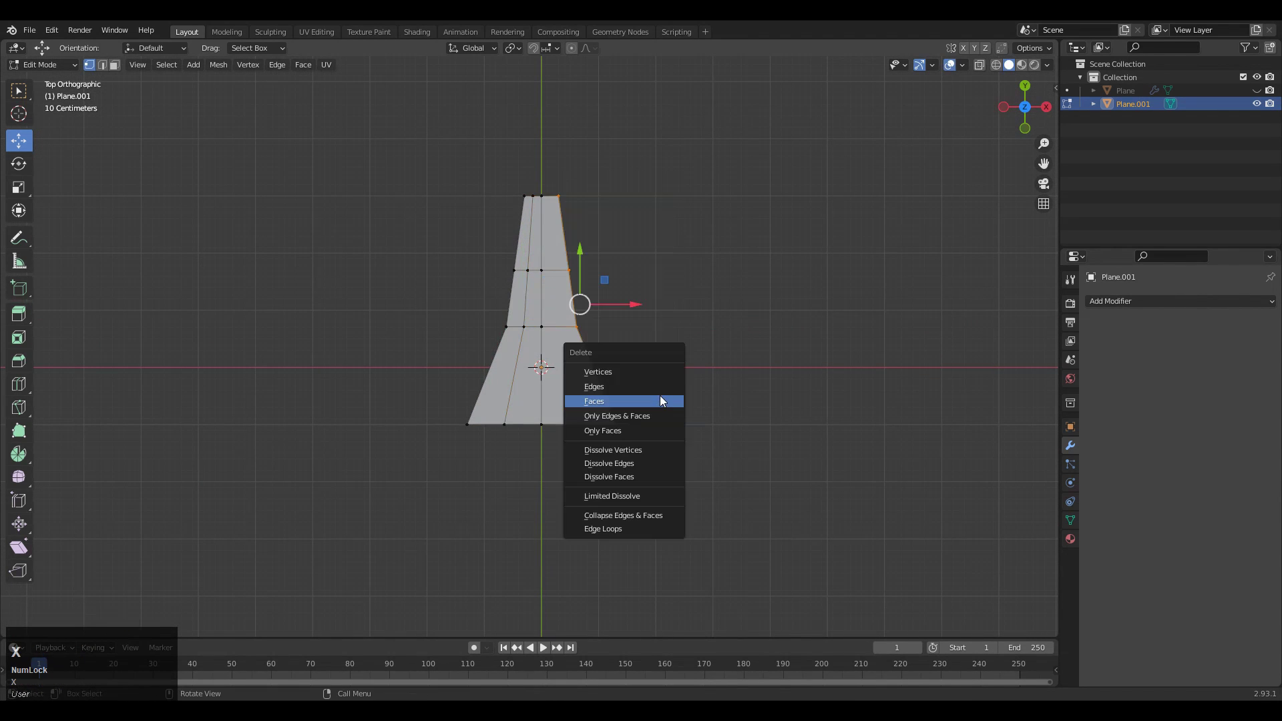
left_click(655, 372)
left_click(1111, 301)
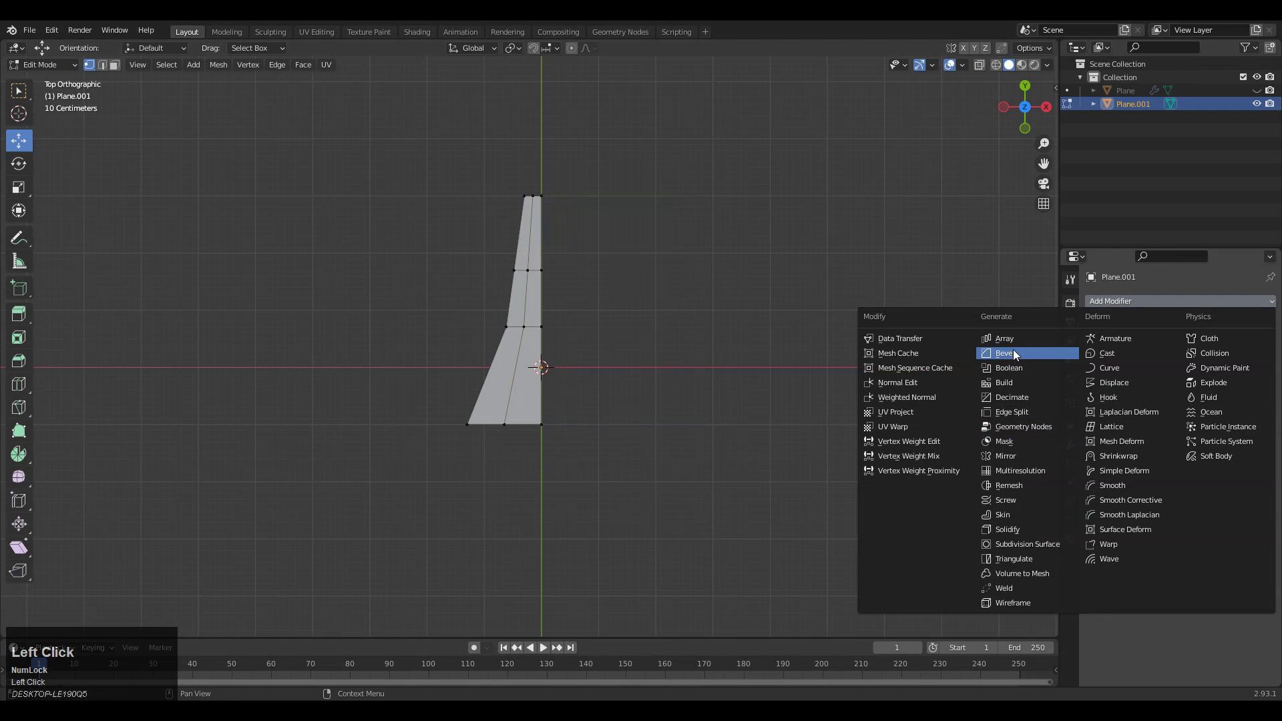
left_click(1006, 455)
Slide the bottom vertex of the inner vertical edge line outward along the base.
middle_click_drag(605, 429, 612, 394, "shift")
middle_click_drag(607, 396, 527, 453, "ctrl")
middle_click_drag(503, 437, 549, 464, "shift")
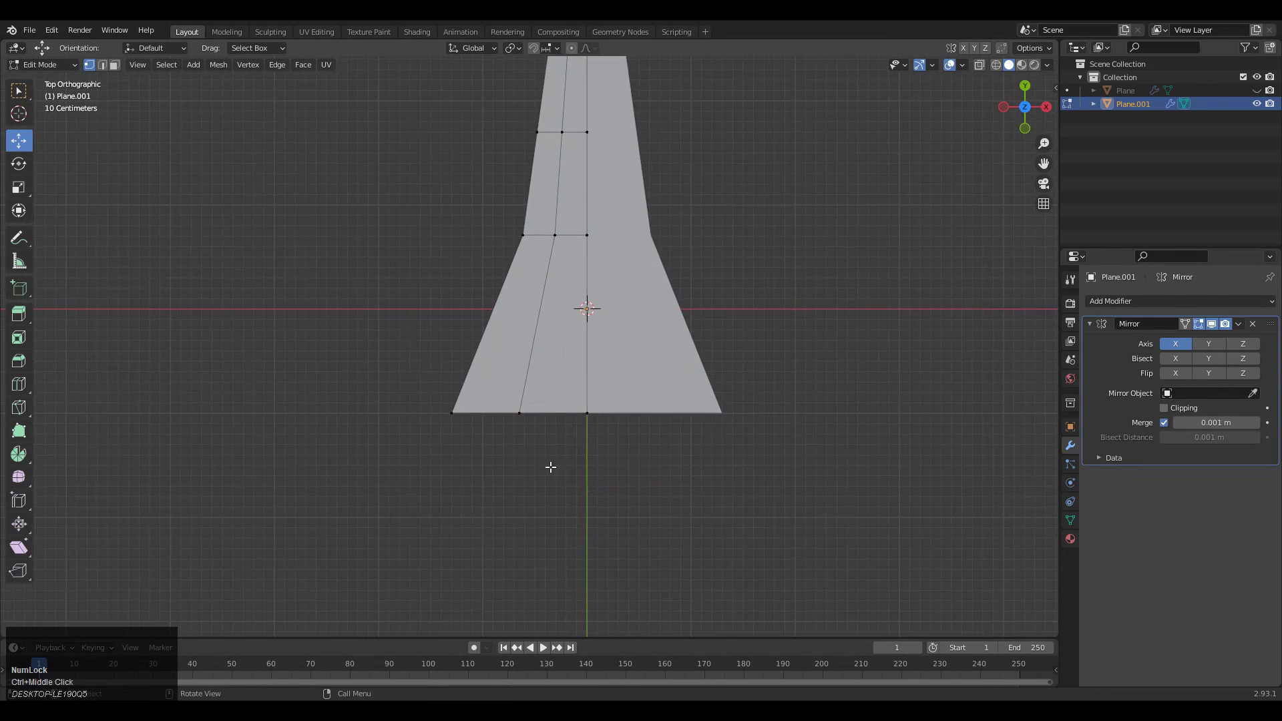
middle_click_drag(518, 387, 521, 416, "shift")
key("g")
key("g")
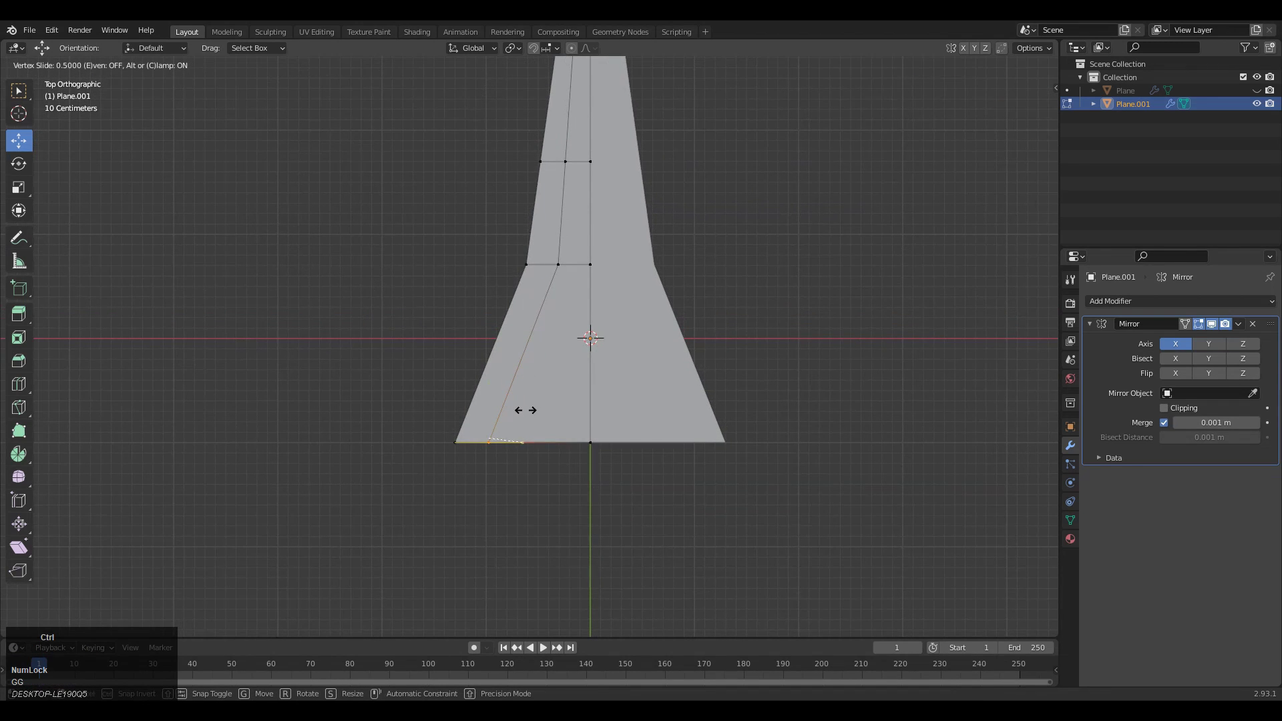
left_click(525, 410)
Add a horizontal loop cut across the flared lower section and place it partway down.
left_click(727, 372)
middle_click_drag(727, 372, 709, 451, "shift")
left_click(525, 346)
key("ctrl+r")
left_click(486, 445)
left_click(446, 401)
Edge-slide the inner edges of the lower section to adjust the width of the future leg.
key("g")
key("g")
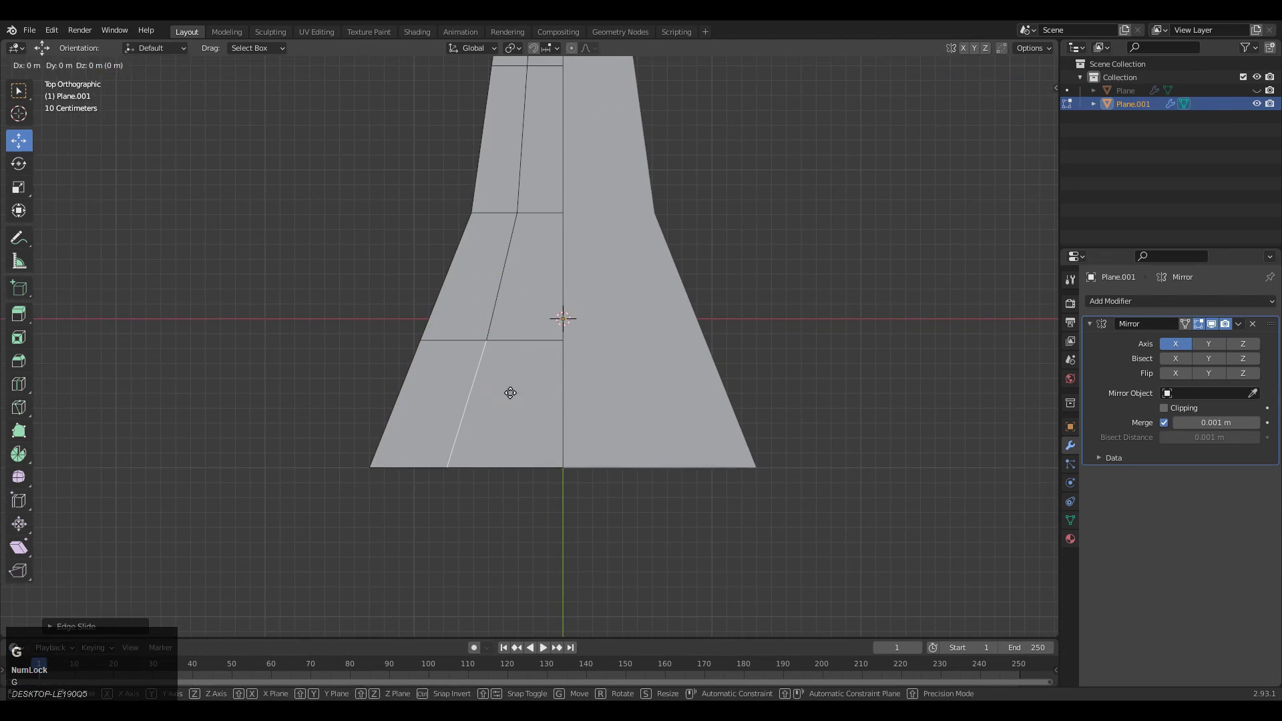
middle_click_drag(509, 396, 496, 447, "shift")
left_click(507, 263)
key("g")
key("g")
left_click(551, 256)
middle_click_drag(552, 255, 530, 409, "shift")
key("g")
key("g")
left_click(563, 285)
Delete the lower inner face beside the centre line to open a gap between two legs.
key("3")
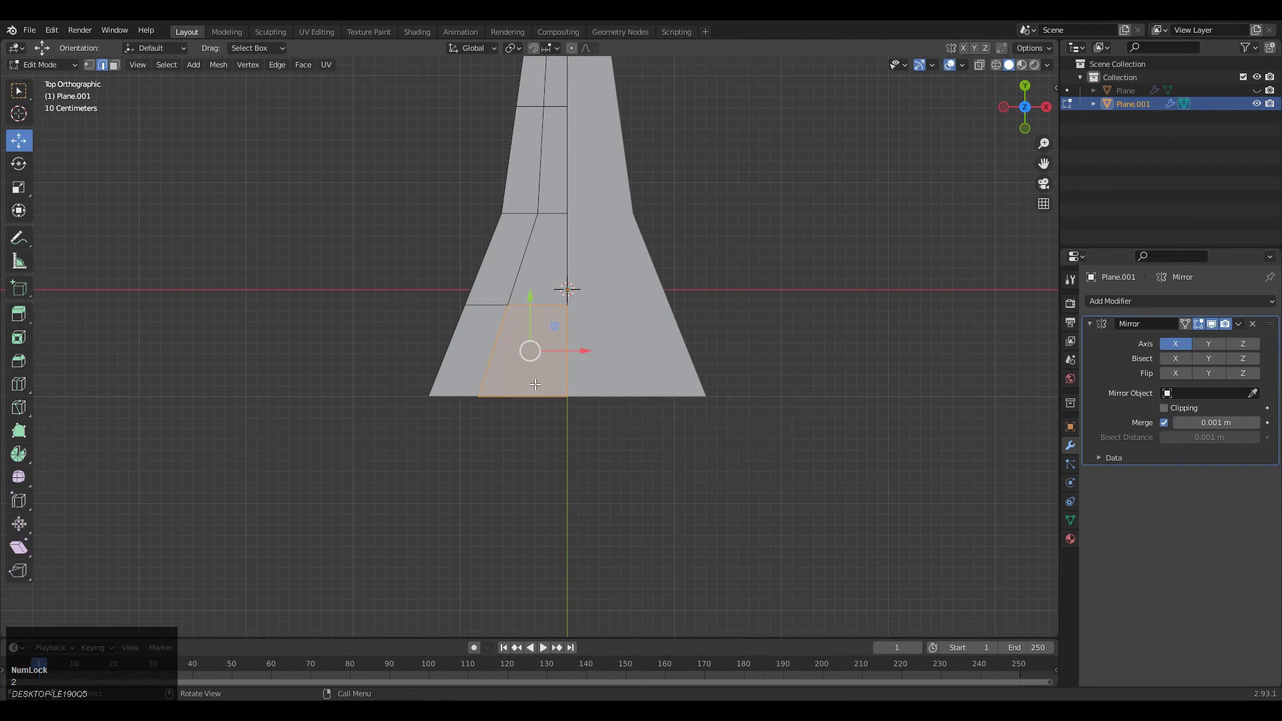
key("x")
left_click(547, 404)
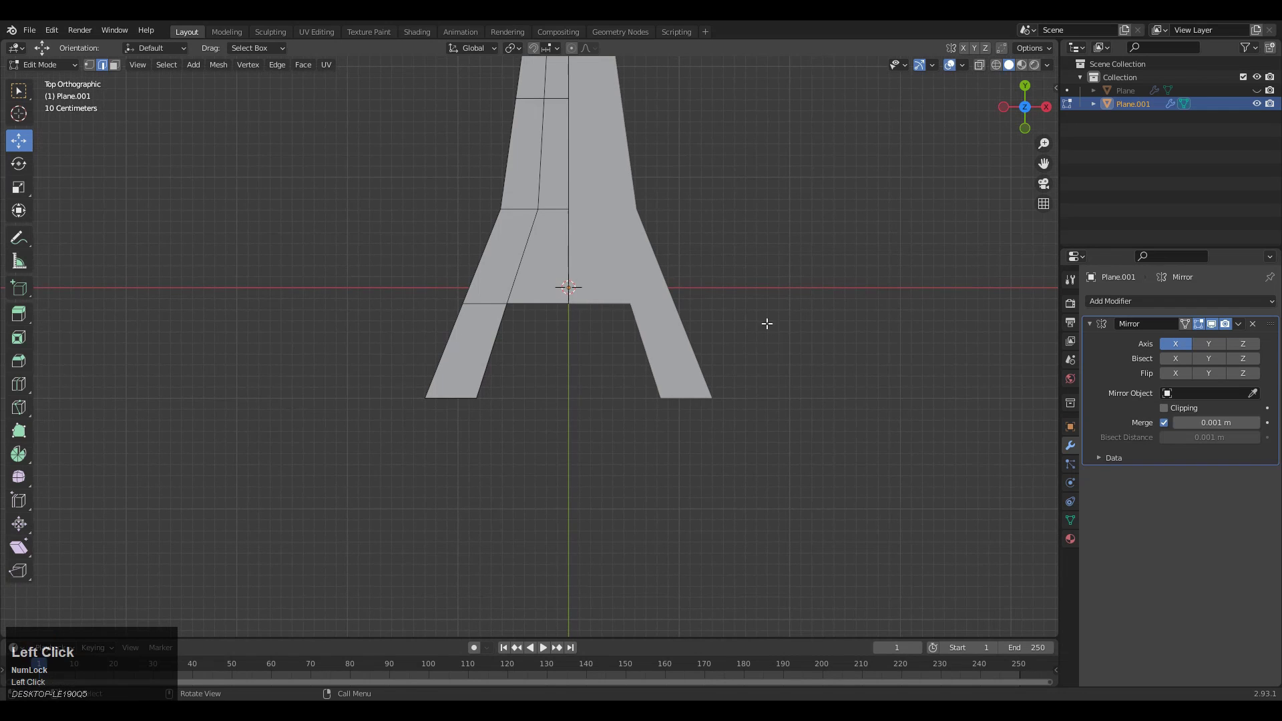
middle_click_drag(531, 378, 534, 367, "shift")
middle_click_drag(535, 367, 558, 354, "ctrl")
Reshape the leg's inner side by moving its lower vertex outward and its upper vertex toward the centre.
key("1")
left_click_drag(525, 375, 421, 439)
middle_click_drag(556, 301, 556, 393, "shift")
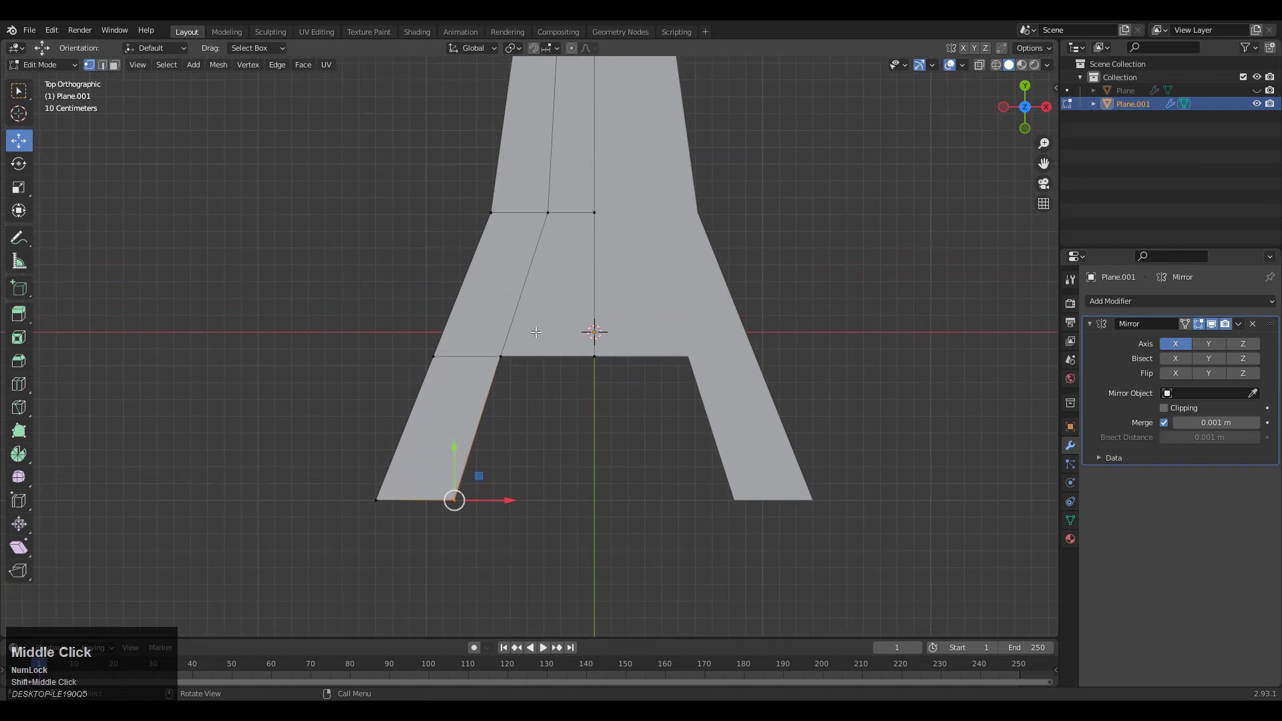
left_click_drag(550, 353, 590, 356)
middle_click_drag(607, 409, 600, 437, "ctrl")
middle_click_drag(601, 438, 601, 400, "shift")
left_click_drag(502, 476, 466, 423)
left_click_drag(531, 445, 516, 441)
Select the leg's bottom end edge and rotate it so it slants down toward the inside.
key("2")
left_click(434, 446)
middle_click_drag(431, 451, 427, 435, "ctrl")
middle_click_drag(427, 435, 414, 405, "shift")
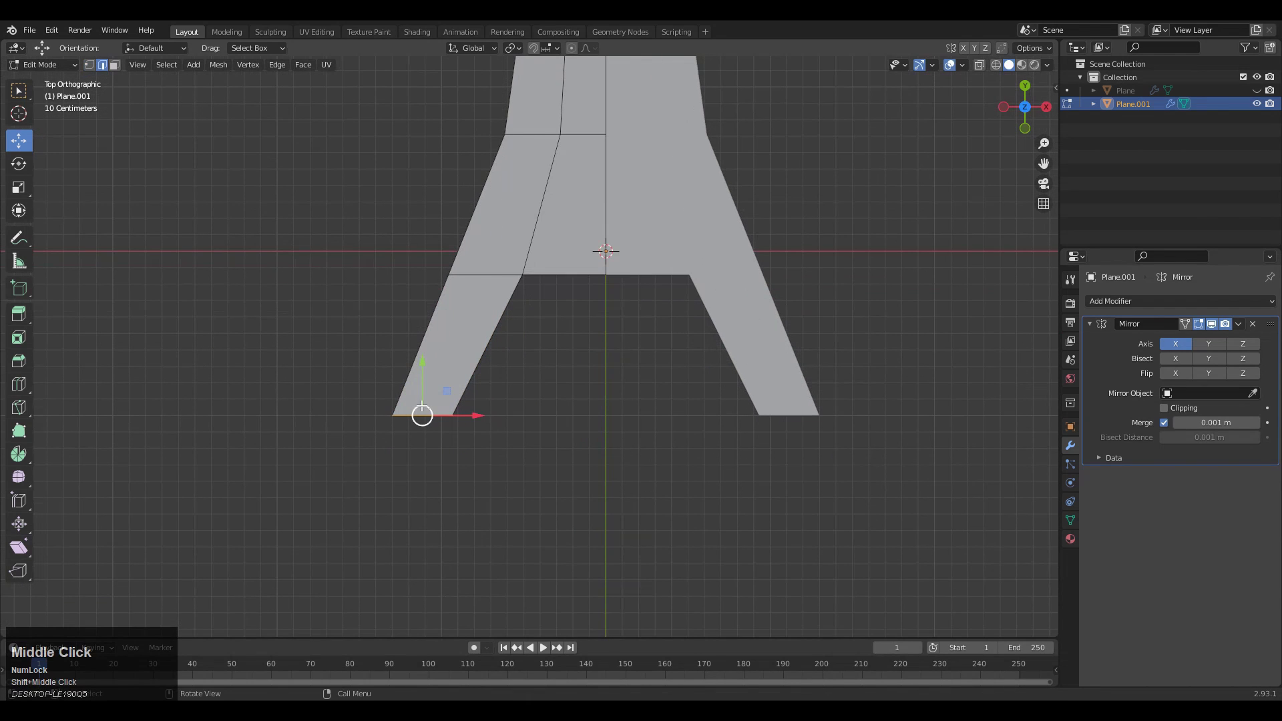
key("r")
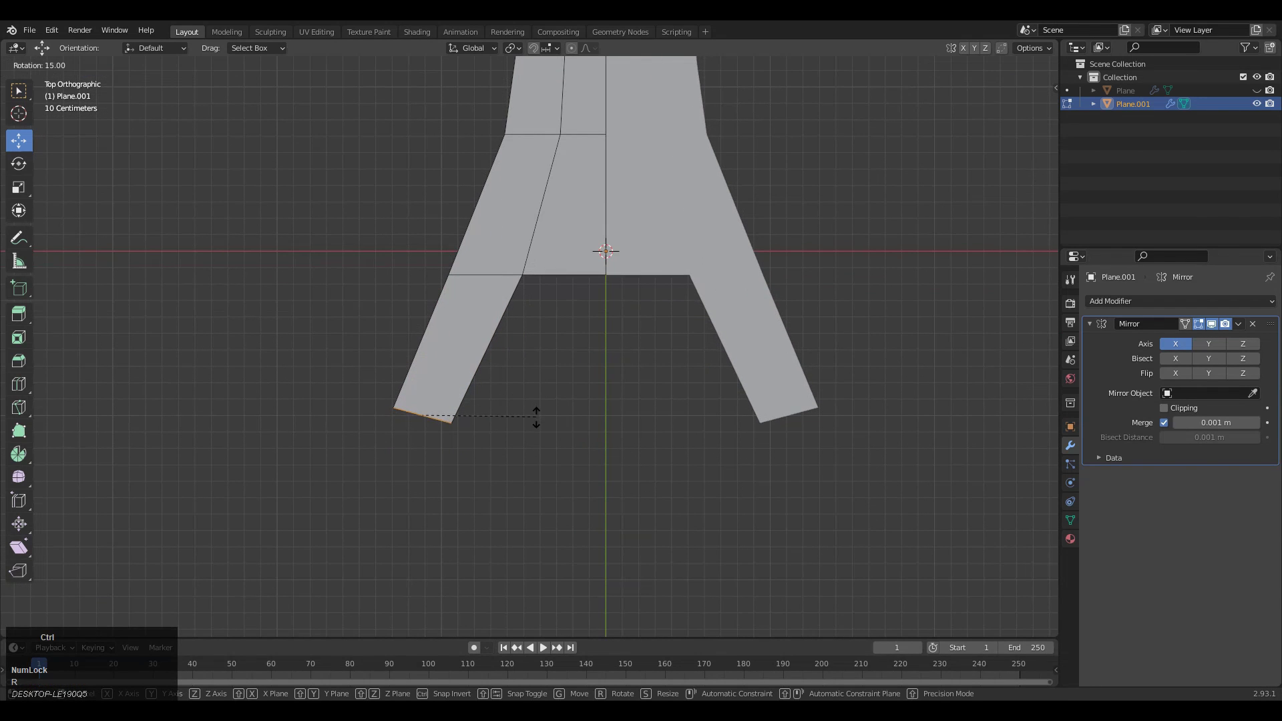
left_click(526, 453)
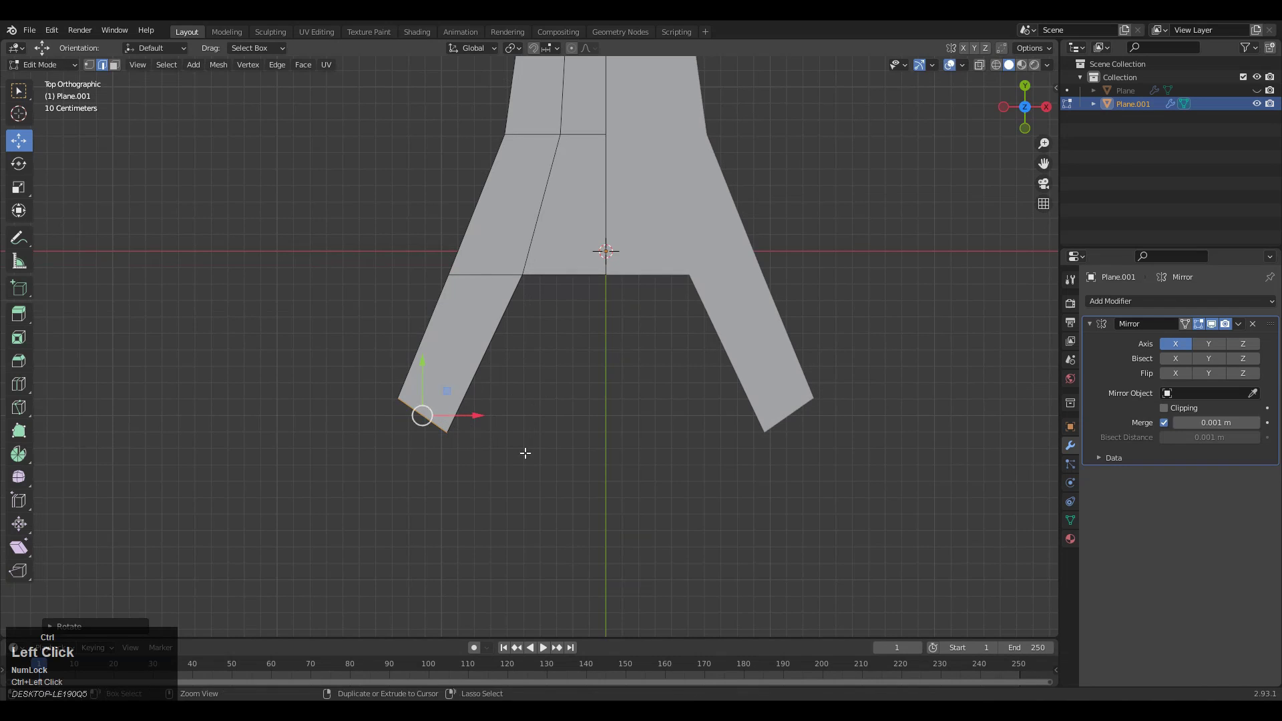
Try rotating the leg's end edge back to a slightly shallower slant.
middle_click_drag(532, 439, 460, 409, "shift")
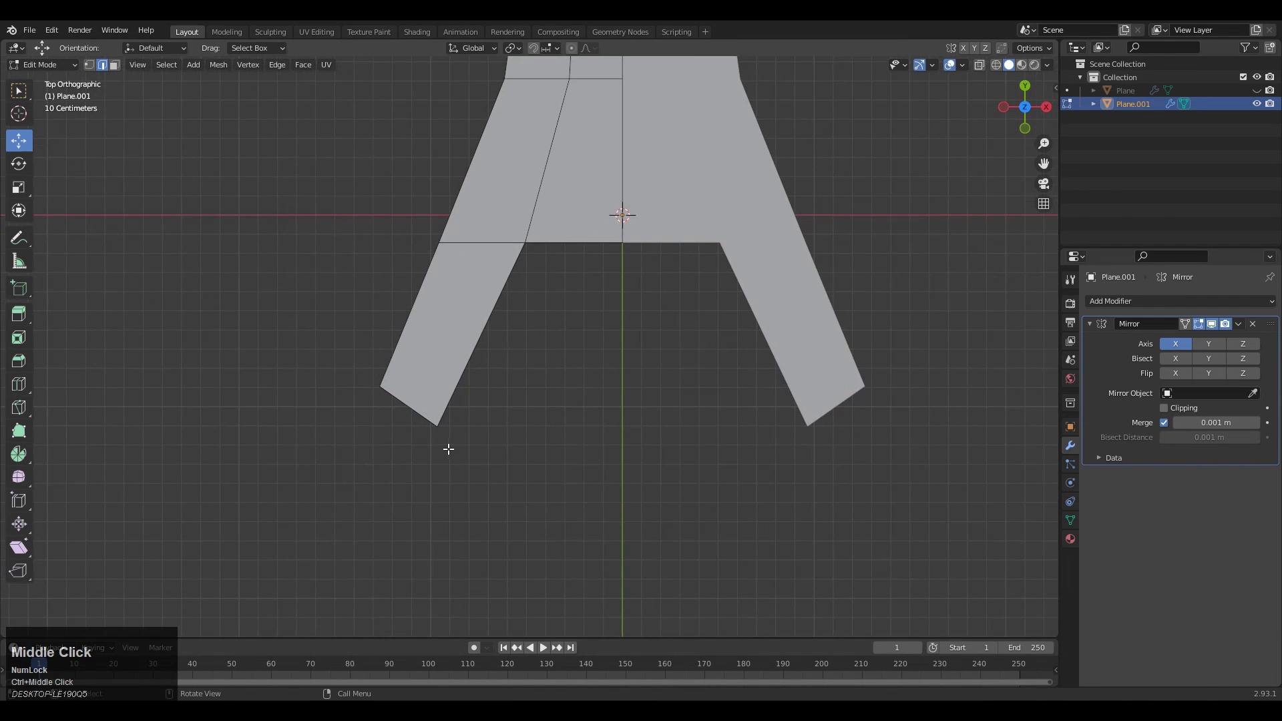
key("r")
left_click(538, 395)
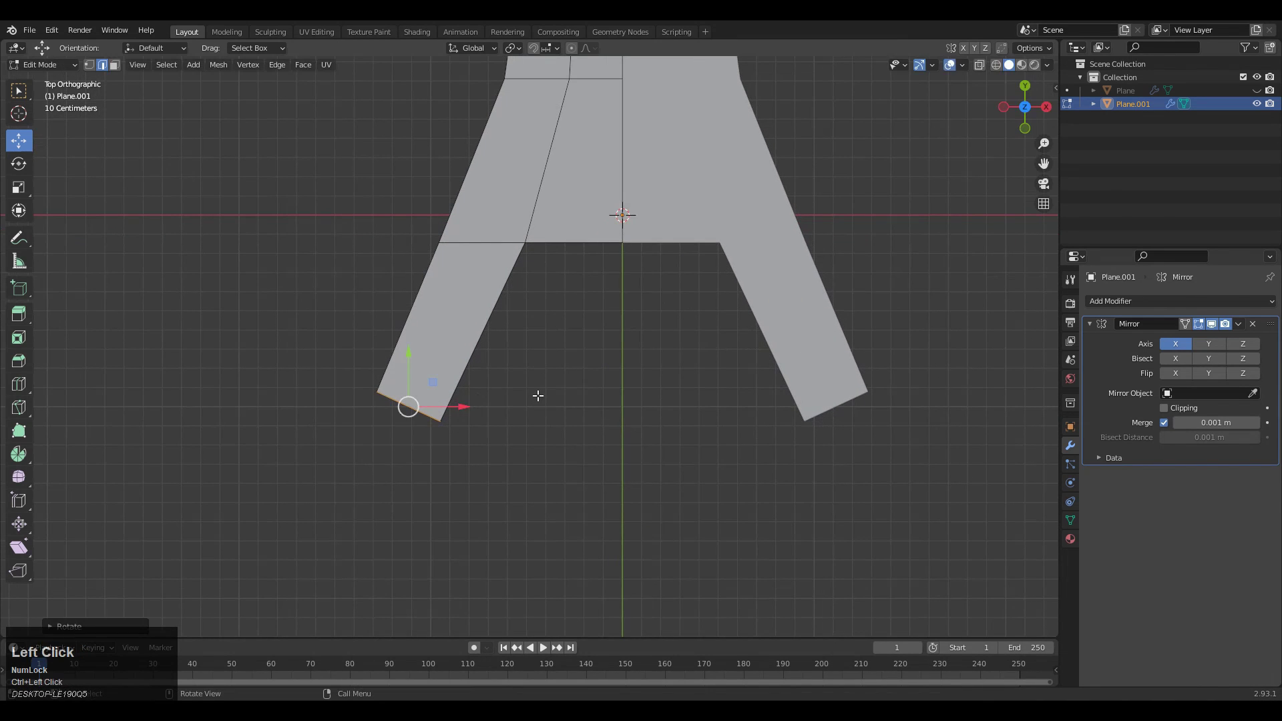
middle_click_drag(434, 406, 509, 395, "ctrl")
scroll(512, 385, "up", 1)
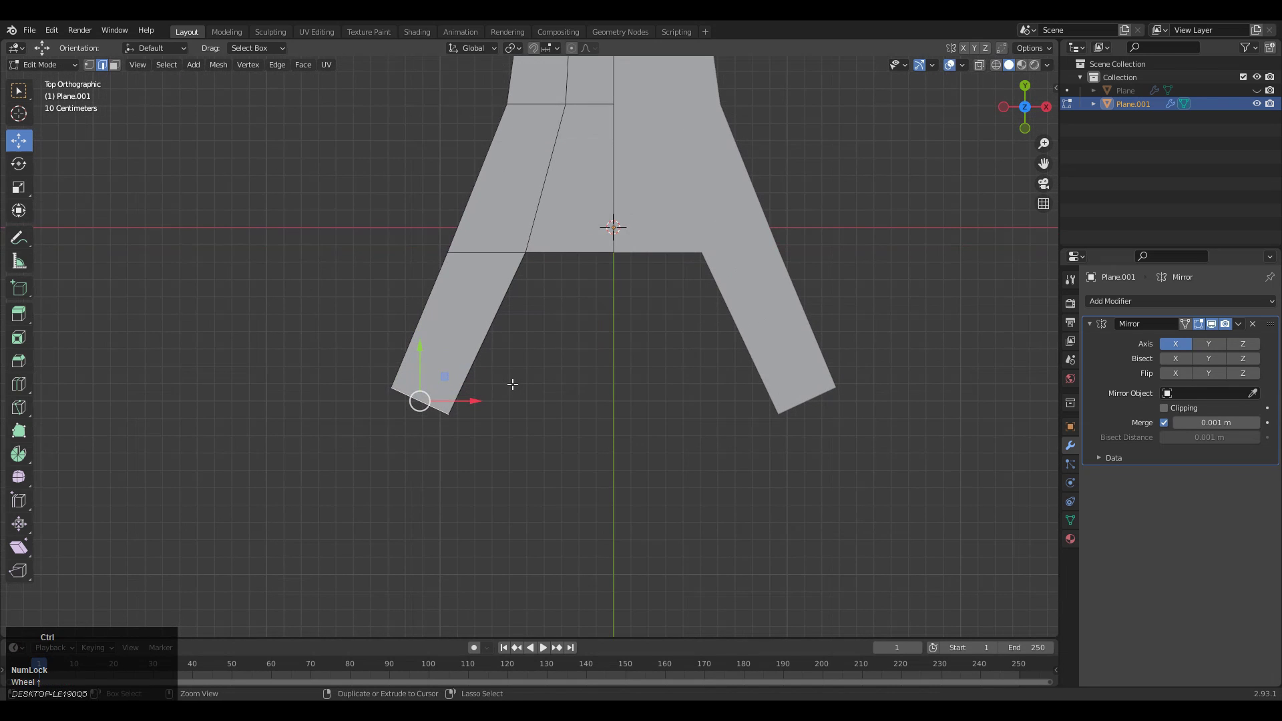
left_click(406, 396)
middle_click_drag(409, 398, 464, 429, "ctrl")
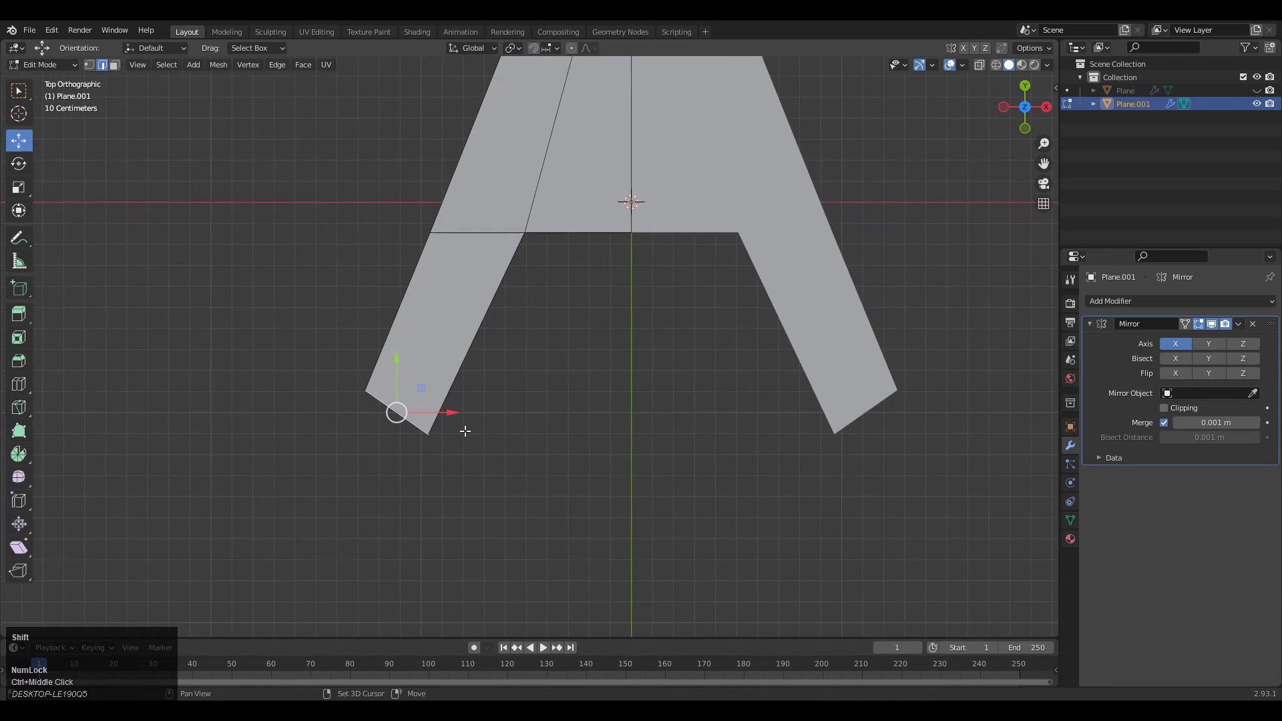
Add centred loop cuts across the body sections between the existing cross edges.
middle_click_drag(746, 305, 751, 279, "shift")
left_click(1024, 128)
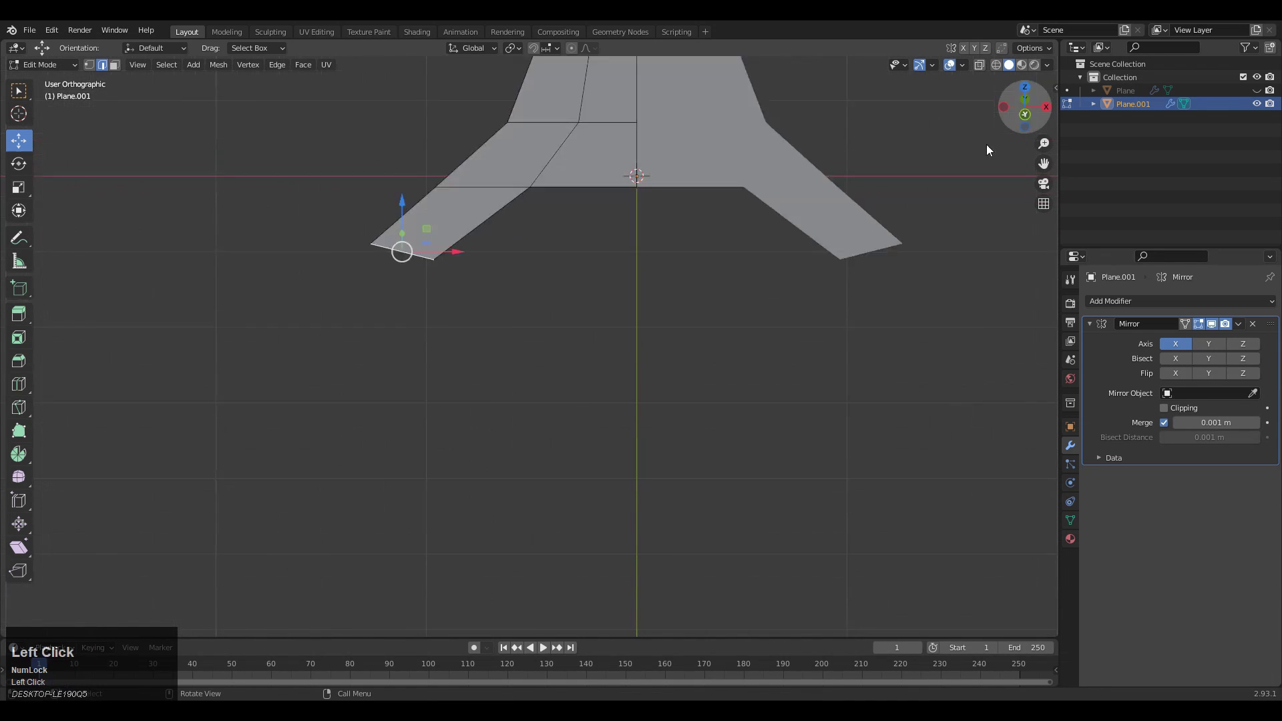
middle_click_drag(595, 240, 530, 304)
left_click(440, 258)
right_click(324, 257)
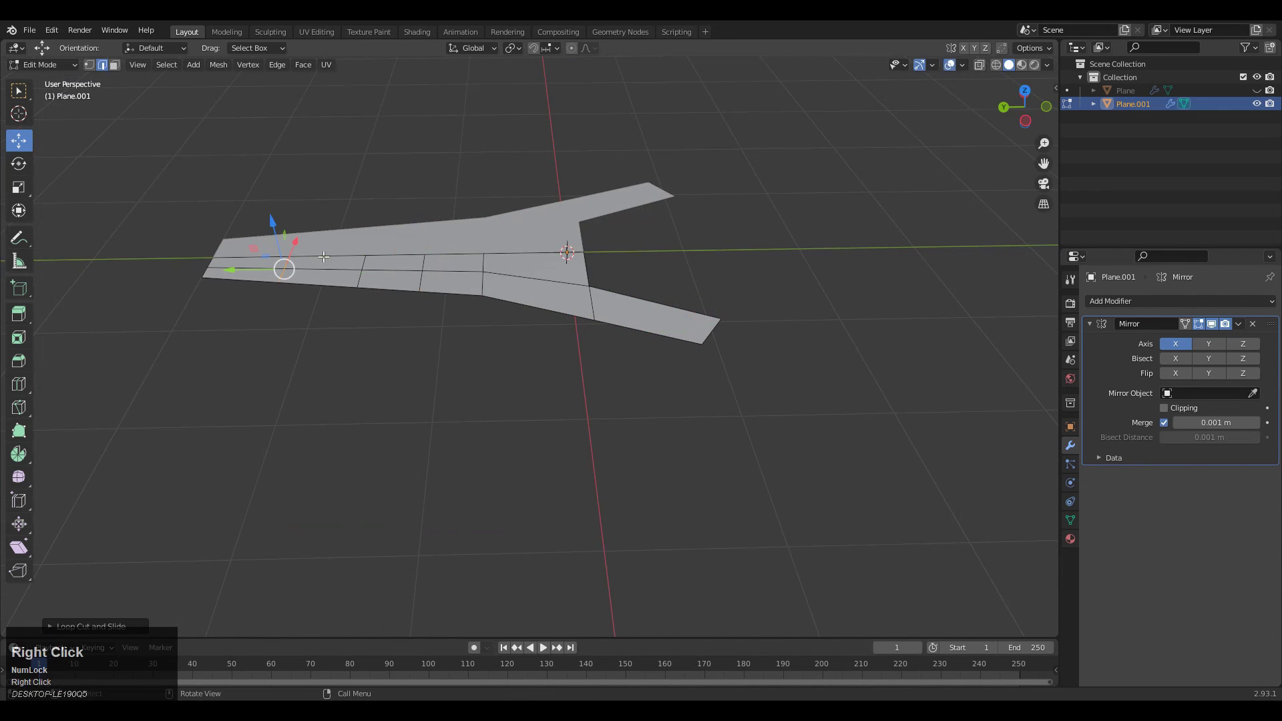
In the left side view with X-ray on, select the vertices toward the forked end and raise them along Z.
left_click(1025, 122)
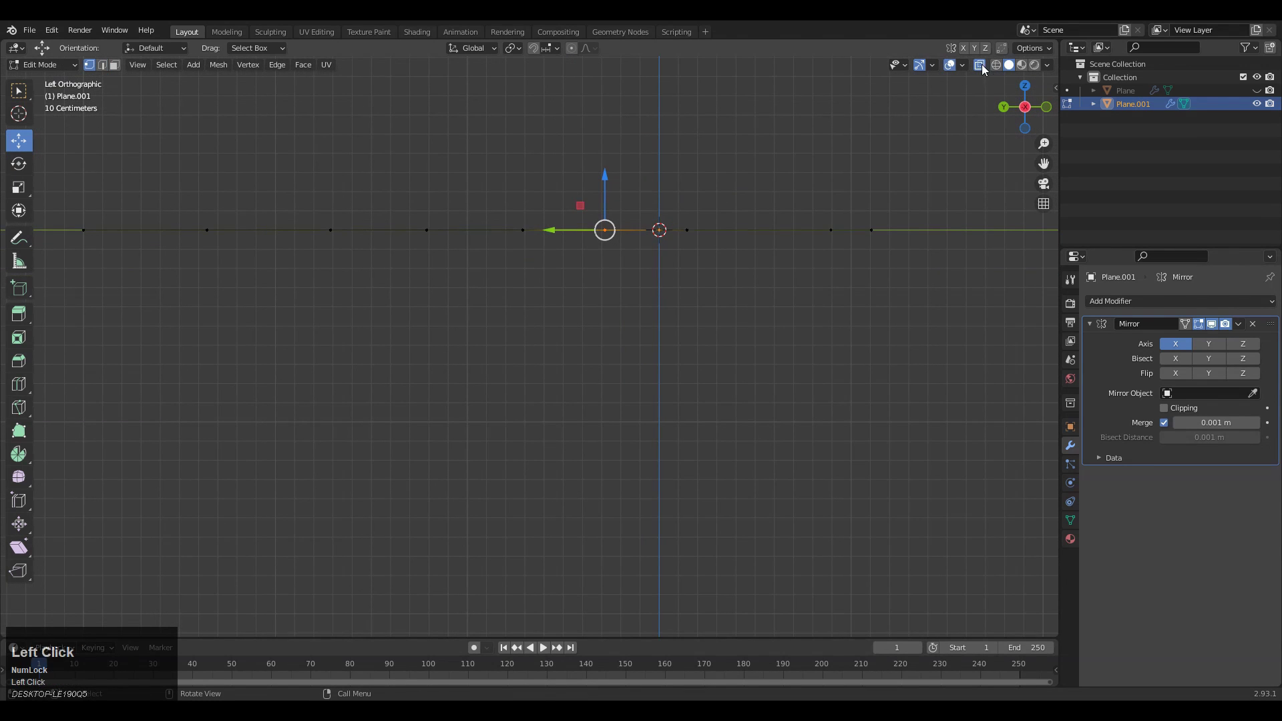
middle_click_drag(680, 205, 725, 294, "shift")
left_click_drag(928, 197, 260, 367)
left_click_drag(564, 242, 589, 142, "ctrl")
left_click(701, 171)
middle_click_drag(899, 156, 829, 184, "shift")
left_click_drag(834, 184, 780, 267)
middle_click_drag(810, 186, 681, 196, "shift")
left_click_drag(666, 186, 669, 201, "ctrl")
key("ctrl+z")
Adjust the heights of individual cross-sections along the middle of the body to shape its side profile.
left_click_drag(729, 166, 599, 284)
left_click_drag(651, 186, 662, 221, "ctrl")
left_click(536, 237)
left_click_drag(540, 182, 546, 236, "ctrl")
left_click(478, 237)
left_click_drag(478, 185, 478, 193, "shift")
middle_click_drag(444, 224, 549, 217, "shift")
left_click(526, 231)
left_click_drag(526, 178, 528, 162, "shift")
left_click(458, 231)
middle_click_drag(532, 192, 534, 177, "ctrl")
Lower progressively smaller groups of cross-sections to curve the side profile down toward the forked end.
left_click_drag(862, 163, 317, 312)
left_click_drag(561, 178, 561, 184, "shift")
left_click_drag(835, 201, 408, 324)
left_click_drag(605, 187, 606, 196, "shift")
left_click_drag(824, 198, 509, 327)
left_click_drag(905, 200, 507, 336)
left_click_drag(642, 191, 687, 223, "shift")
Lower the last cross-sections and the leg tips at the forked end to finish the downward curve.
left_click(834, 235)
left_click_drag(870, 215, 619, 342)
left_click_drag(727, 218, 730, 241, "shift")
left_click_drag(871, 244, 737, 355)
left_click_drag(813, 240, 813, 255, "shift")
left_click(803, 215)
middle_click_drag(790, 208, 668, 320, "ctrl")
Extrude the end edge of the forked leg and lower the new edge in front view.
left_click(1023, 107)
middle_click_drag(494, 448, 491, 423, "ctrl")
key("2")
middle_click_drag(490, 468, 472, 326, "shift")
left_click(448, 476)
middle_click_drag(435, 389, 448, 357, "shift")
key("e")
right_click(398, 416)
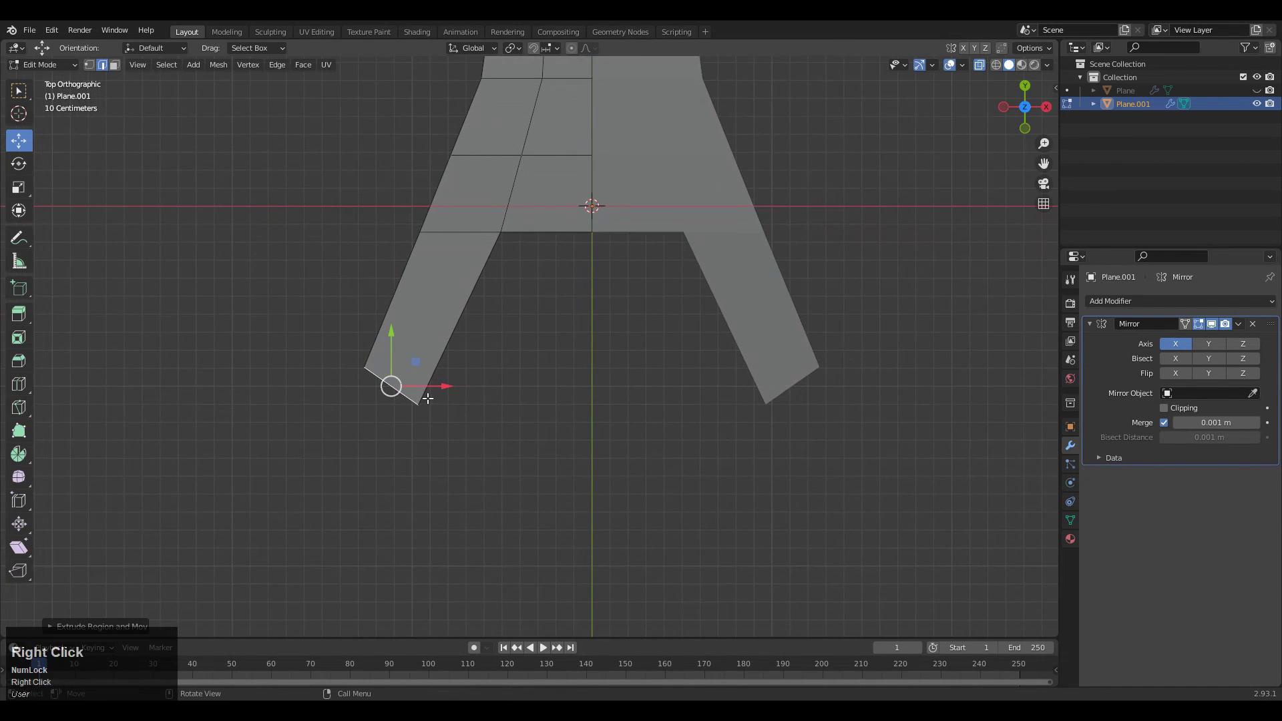
middle_click_drag(401, 417, 433, 396, "ctrl")
left_click(1025, 129)
left_click_drag(354, 235, 356, 298, "ctrl")
Rotate the leg's end edge 15 degrees in front view and delete the extruded edge below it.
left_click(366, 280)
middle_click_drag(395, 280, 389, 280, "shift")
key("r")
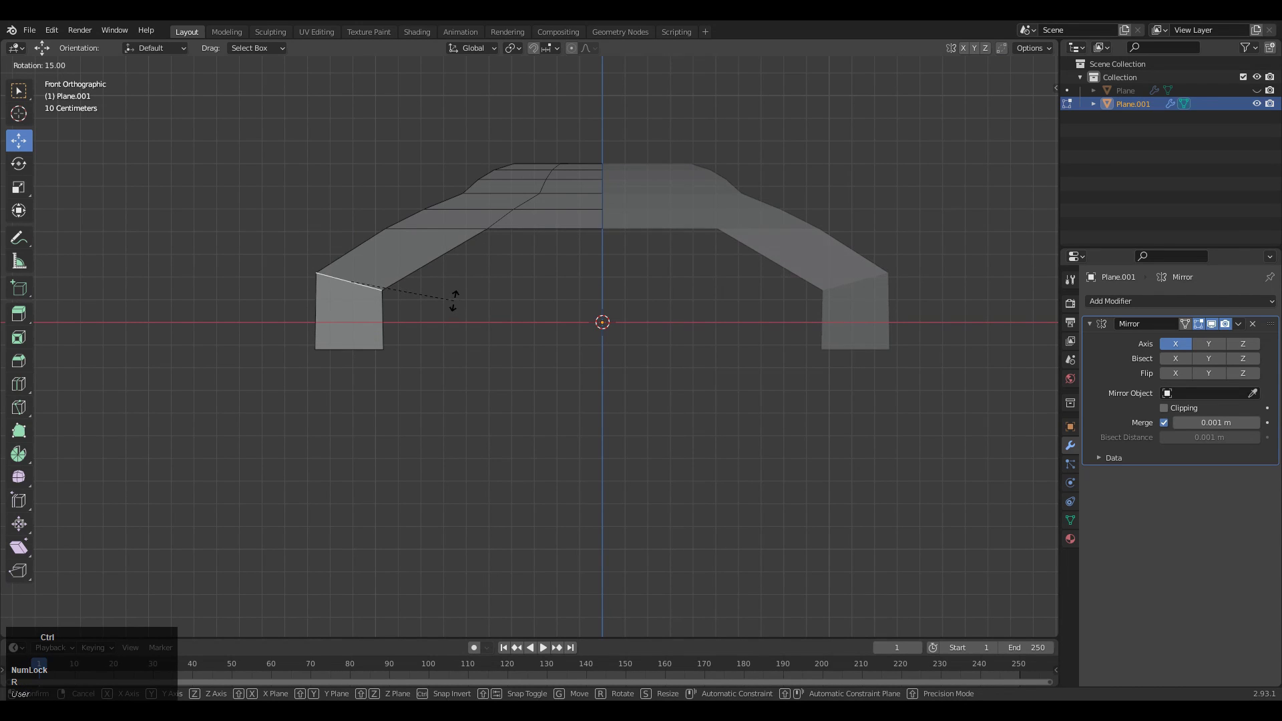
left_click(454, 299)
key("x")
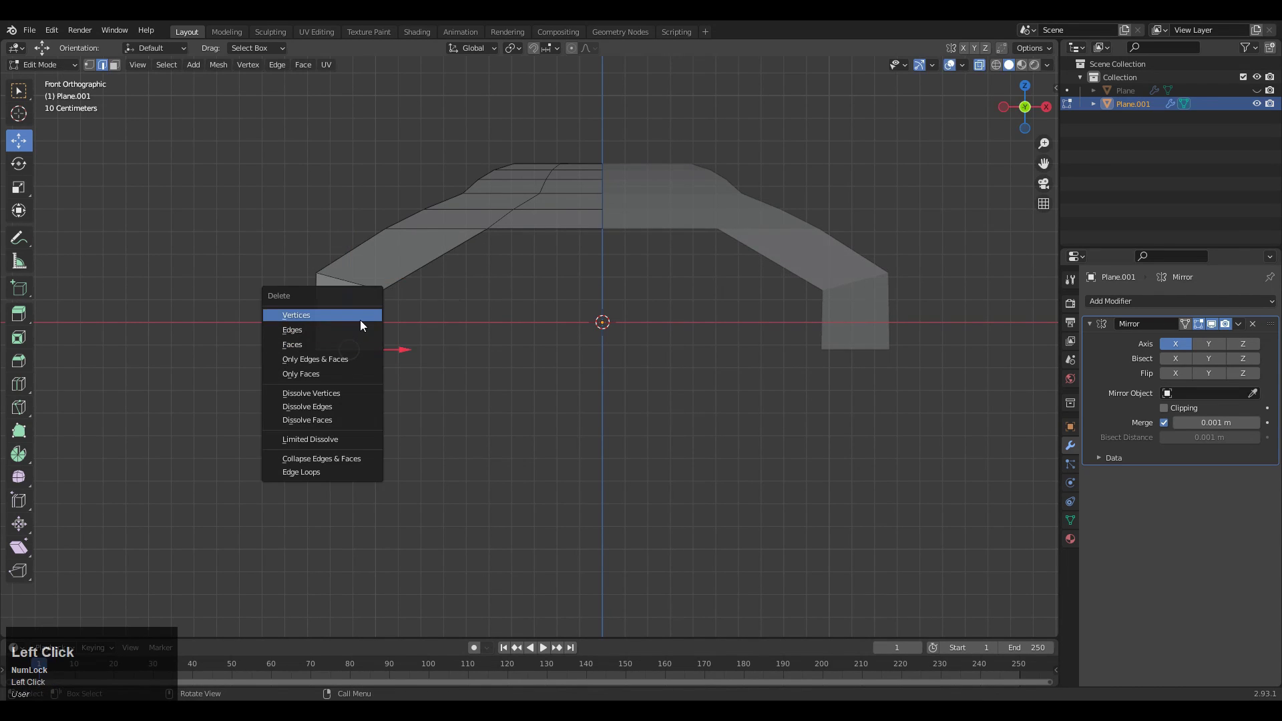
left_click(359, 326)
Extrude the leg's tilted end edge straight down about 0.44 m and fine-tune its height.
middle_click_drag(364, 258, 360, 274, "ctrl")
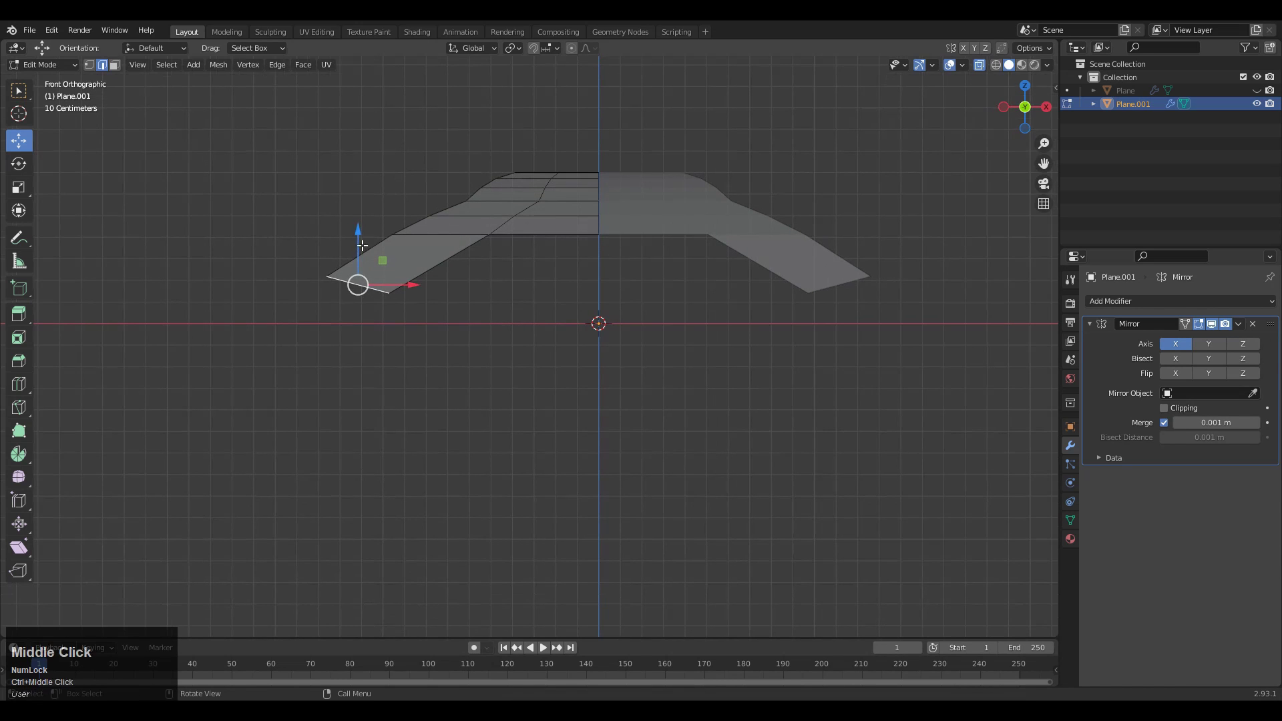
key("e")
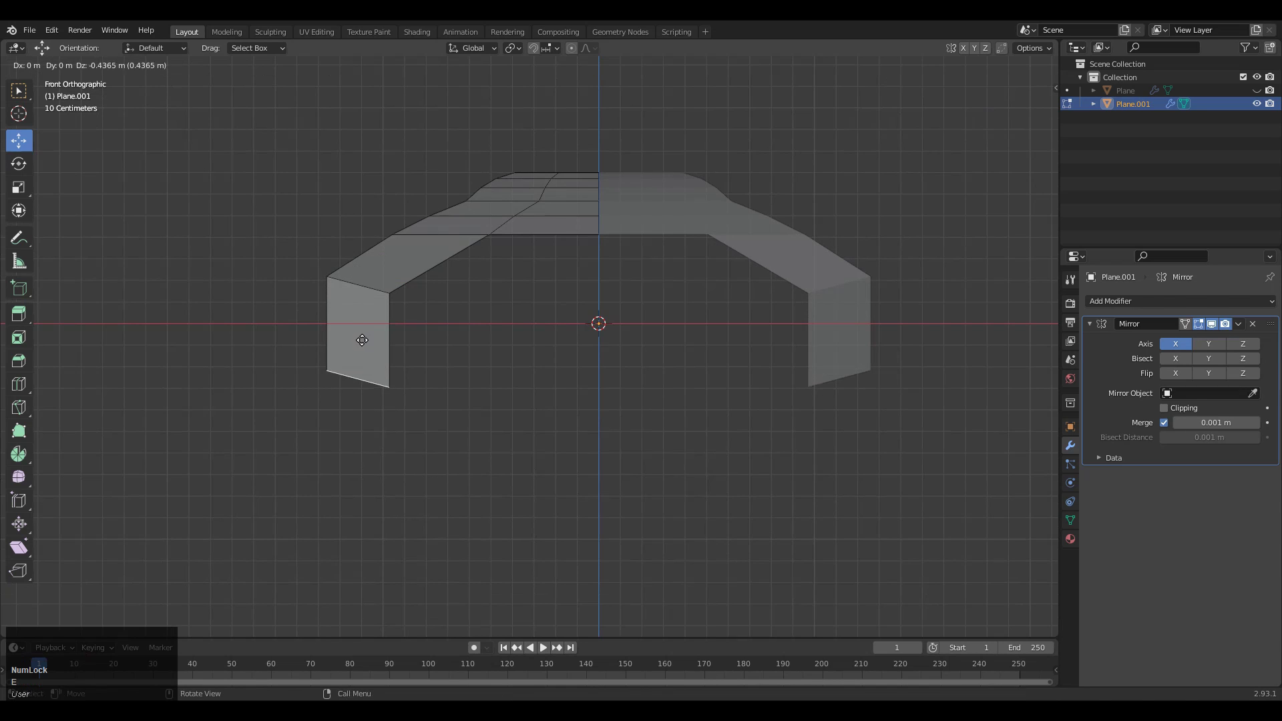
left_click(361, 346)
left_click_drag(362, 346, 366, 301)
Extrude the leg's lowest edge inward along X toward the centre line to start a crossbar.
middle_click_drag(585, 336, 933, 162)
left_click(1026, 94)
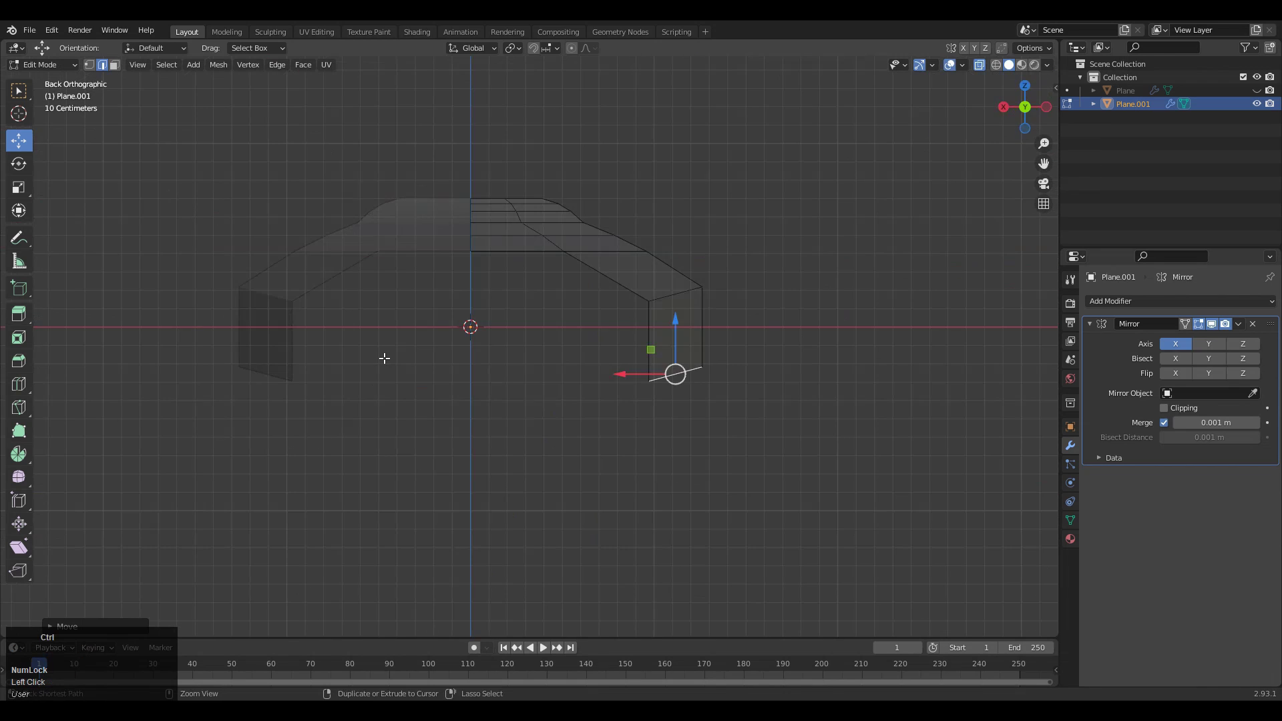
left_click(1025, 91)
mouse_move(451, 381)
middle_mouse_down("ctrl")
mouse_move(433, 406)
mouse_move(440, 364)
middle_mouse_up("ctrl")
middle_click_drag(441, 374, 369, 378, "shift")
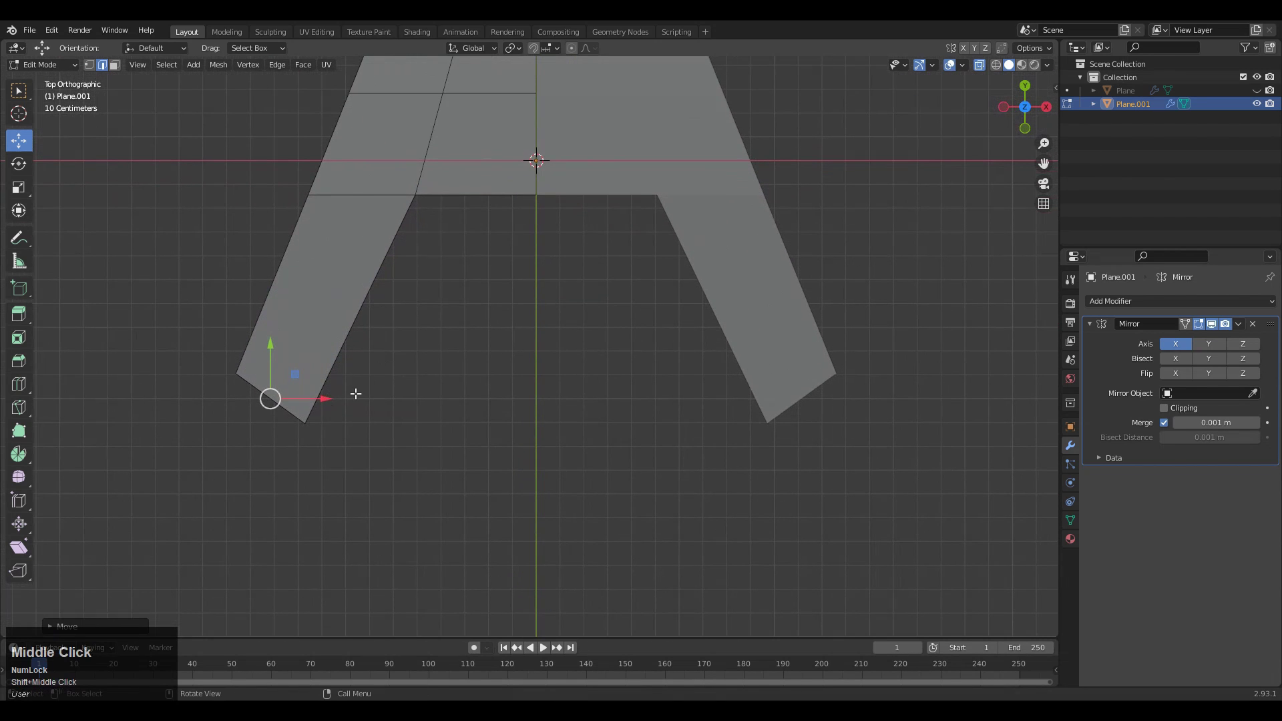
right_click(478, 401)
left_click_drag(351, 398, 544, 406)
middle_click_drag(518, 440, 555, 367)
scroll(533, 387, "down", 1, "shift")
Enable Clipping on the Mirror modifier and move the crossbar's inner vertices along X onto the centre plane.
key("1")
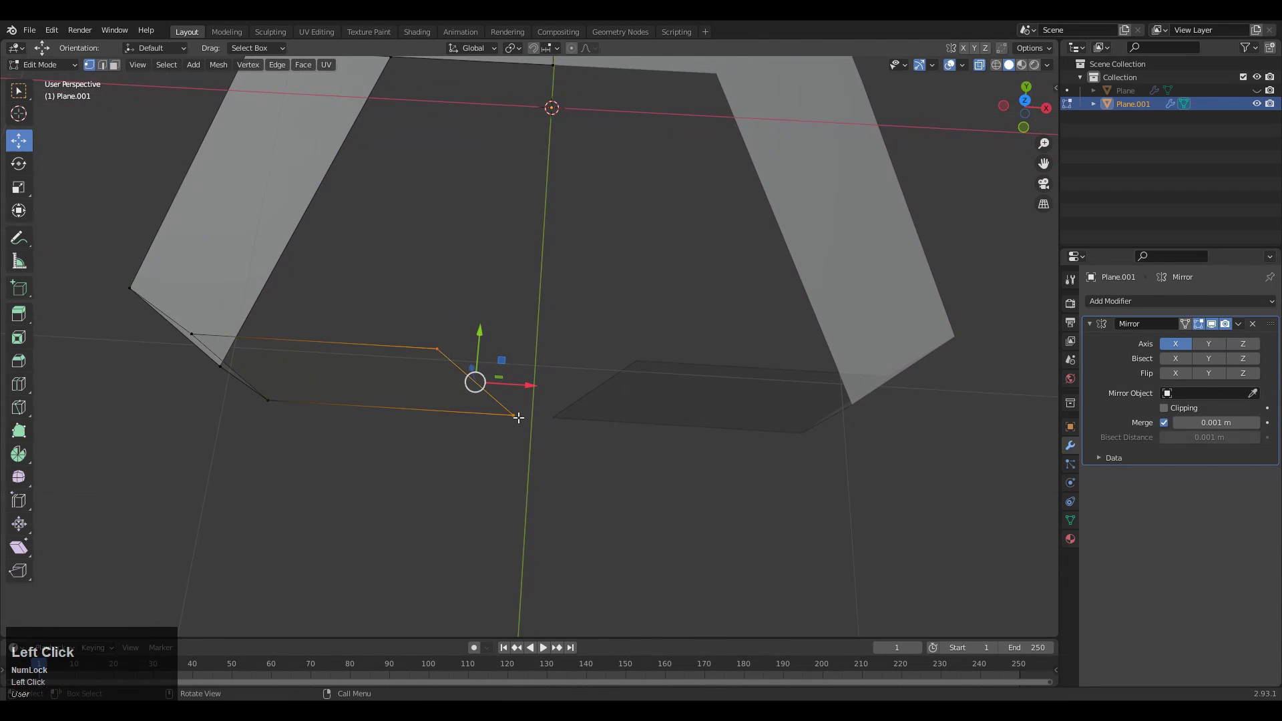
left_click_drag(406, 296, 525, 461)
left_click(1164, 408)
left_click_drag(523, 386, 472, 369)
middle_click_drag(472, 370, 445, 347)
left_click_drag(605, 291, 462, 477)
left_click(1036, 112)
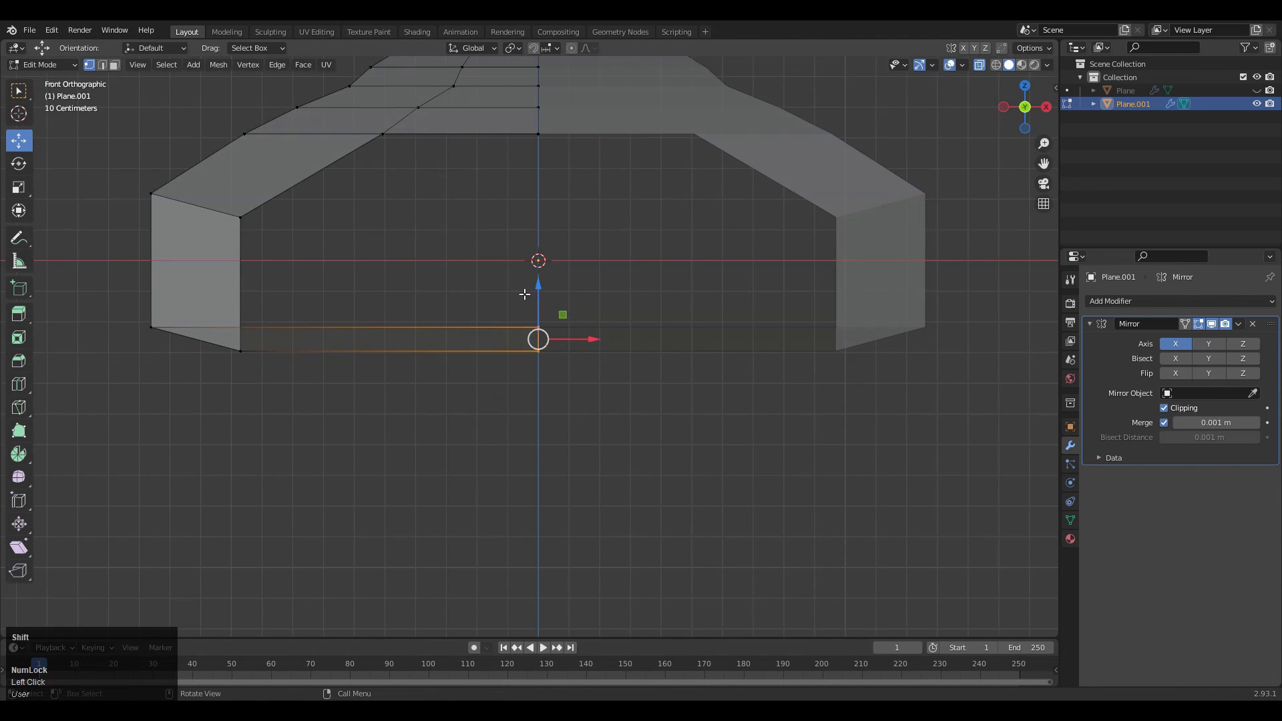
Add a centred loop cut to the crossbar and lower its inner vertices along Z into a downward curve.
key("ctrl+r")
left_click(439, 306)
right_click(440, 306)
left_click_drag(612, 258, 295, 421)
left_click_drag(448, 287, 447, 318)
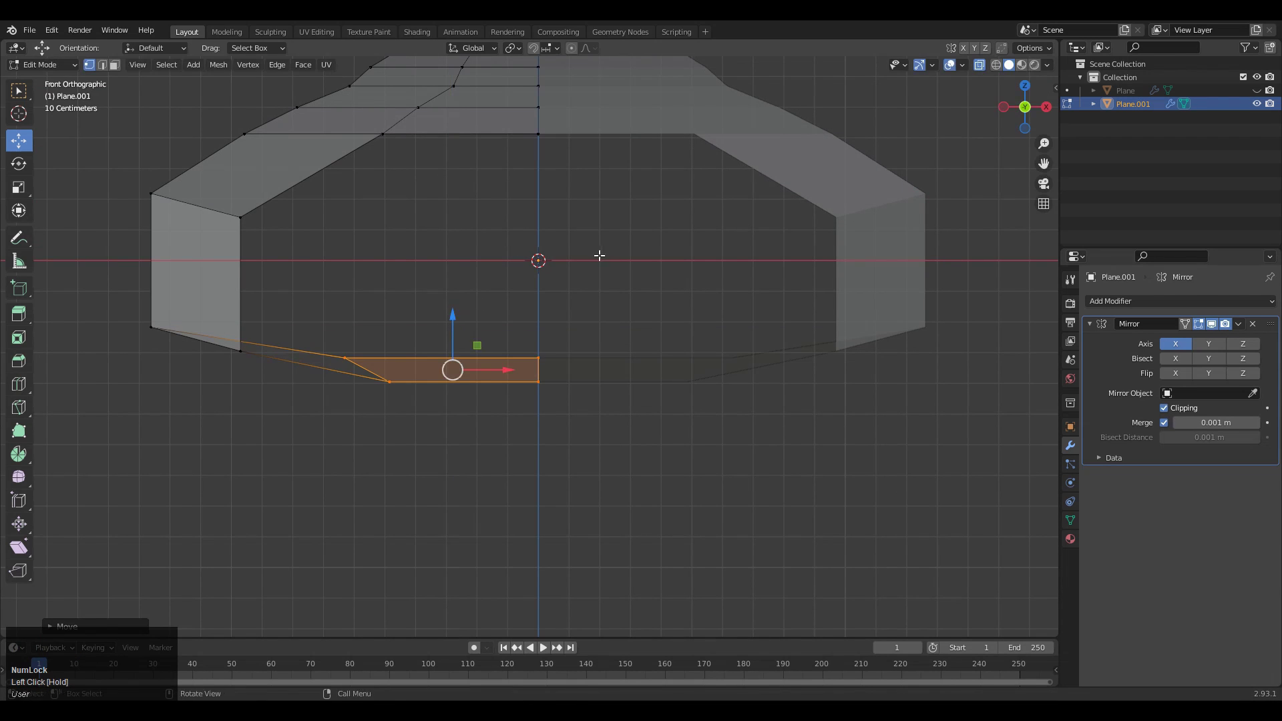
left_click_drag(601, 252, 510, 460)
left_click_drag(542, 345, 554, 302)
Add a centred loop cut across the vertical segment at the leg's end.
middle_click_drag(400, 287, 465, 318, "shift")
key("ctrl+r")
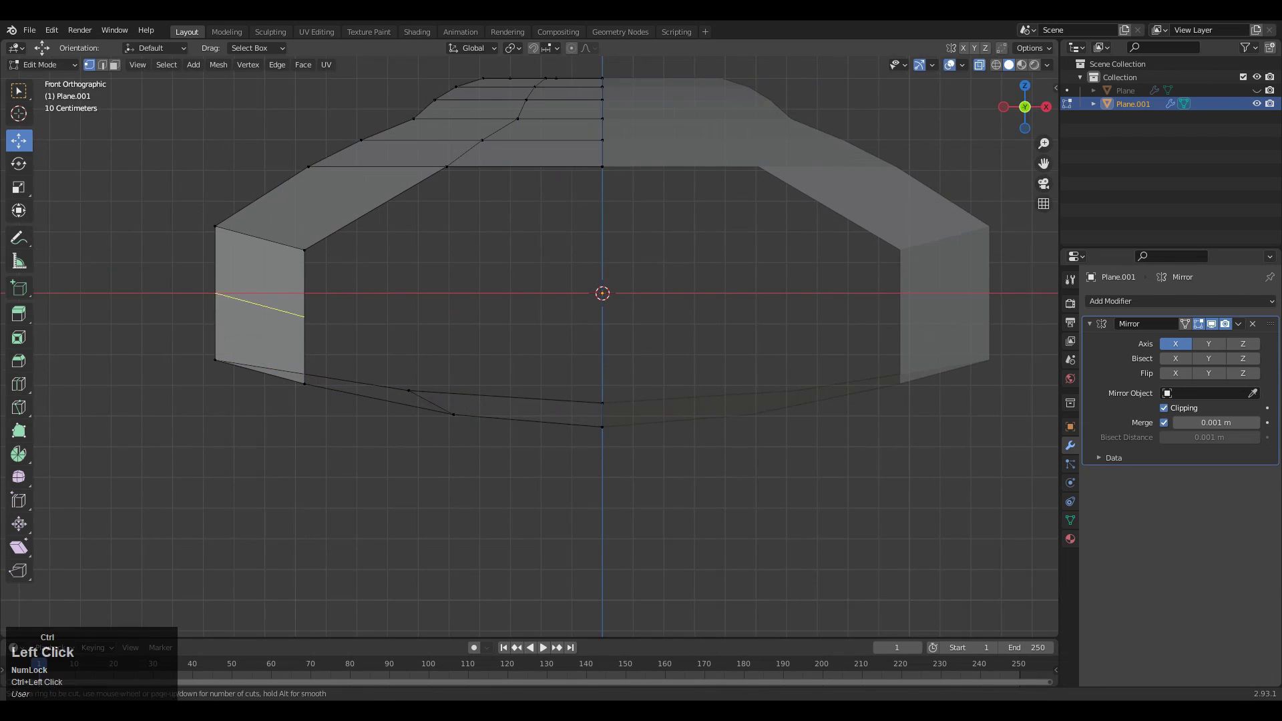
left_click(265, 299)
right_click(264, 299)
Set the transform orientation to Normal and push the vertices of the leg's vertical segment outward.
middle_click_drag(294, 300, 277, 398)
left_click(473, 48)
left_click(482, 119)
left_click(1024, 99)
left_click_drag(239, 431, 223, 449, "ctrl")
left_click(214, 382)
left_click(209, 378)
left_click_drag(190, 364, 192, 362)
left_click_drag(260, 411, 241, 374)
left_click_drag(172, 348, 183, 357)
left_click(357, 483)
Move the crossbar's middle and centre vertices toward the body so it arcs in plan view.
middle_click_drag(367, 477, 591, 104)
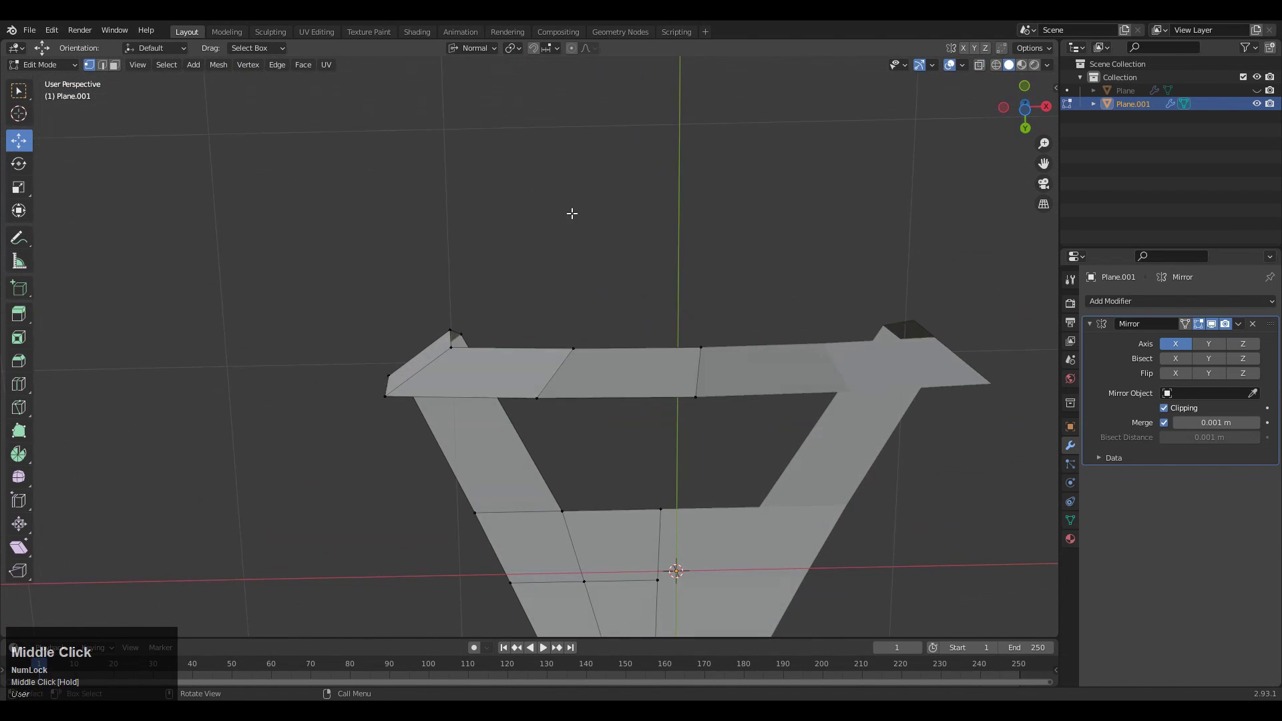
left_click(1026, 114)
left_click_drag(524, 400, 505, 428)
left_click(675, 349)
left_click_drag(677, 410, 678, 451)
left_click(654, 212)
Add a centred loop cut on the inner half of the crossbar and shift its edges to smooth the arc.
middle_click_drag(654, 212, 636, 366)
key("1")
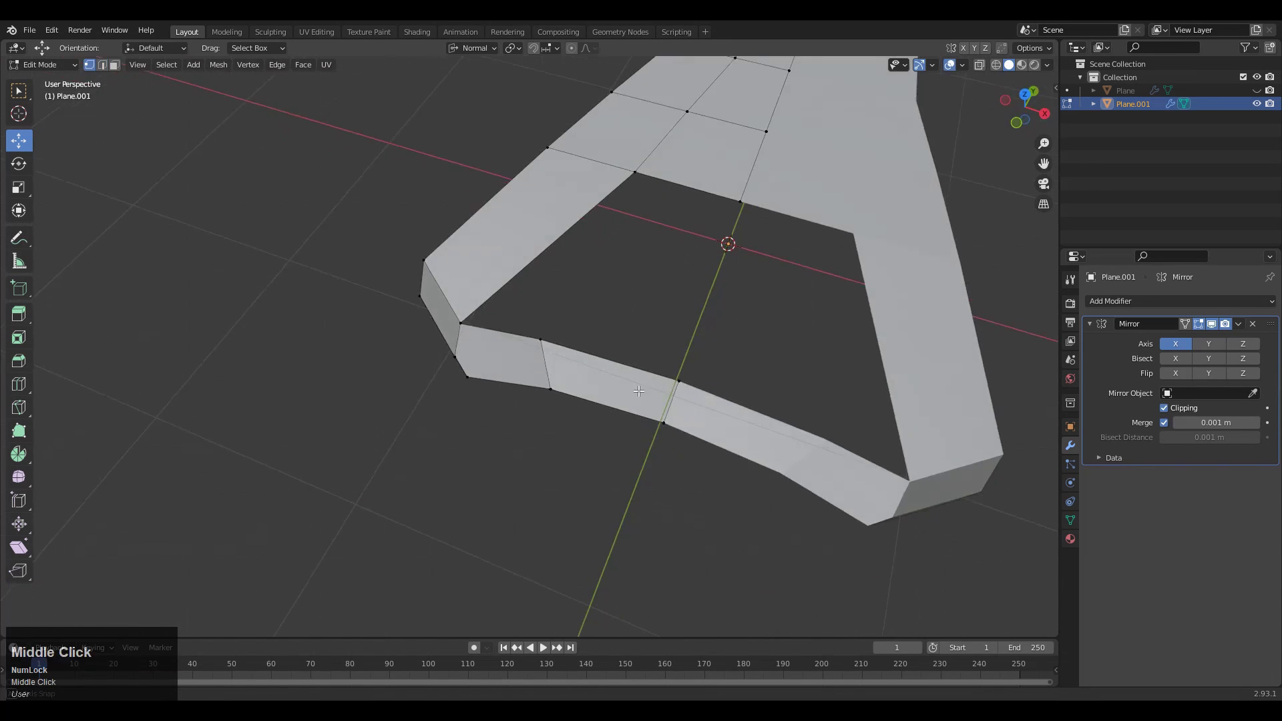
key("2")
key("KP_7")
key("ctrl+r")
left_click(603, 283)
right_click(603, 283)
left_click_drag(588, 269, 585, 257)
left_click(674, 291)
left_click_drag(675, 249, 675, 243)
left_click(636, 275)
Edge-slide the upper bend edge at the end of the leg to refine the corner.
middle_click_drag(627, 329, 615, 346, "ctrl")
key("1")
left_click(540, 340)
middle_click_drag(701, 367, 634, 253)
left_click(1024, 124)
key("2")
left_click(446, 339)
middle_click_drag(464, 349, 474, 327, "ctrl")
key("g")
key("g")
left_click(493, 327)
Edge-slide the leg's upper bend edge slightly further in top view, by a factor of about -0.03.
middle_click_drag(603, 294, 559, 380)
left_click(1028, 98)
key("g")
key("g")
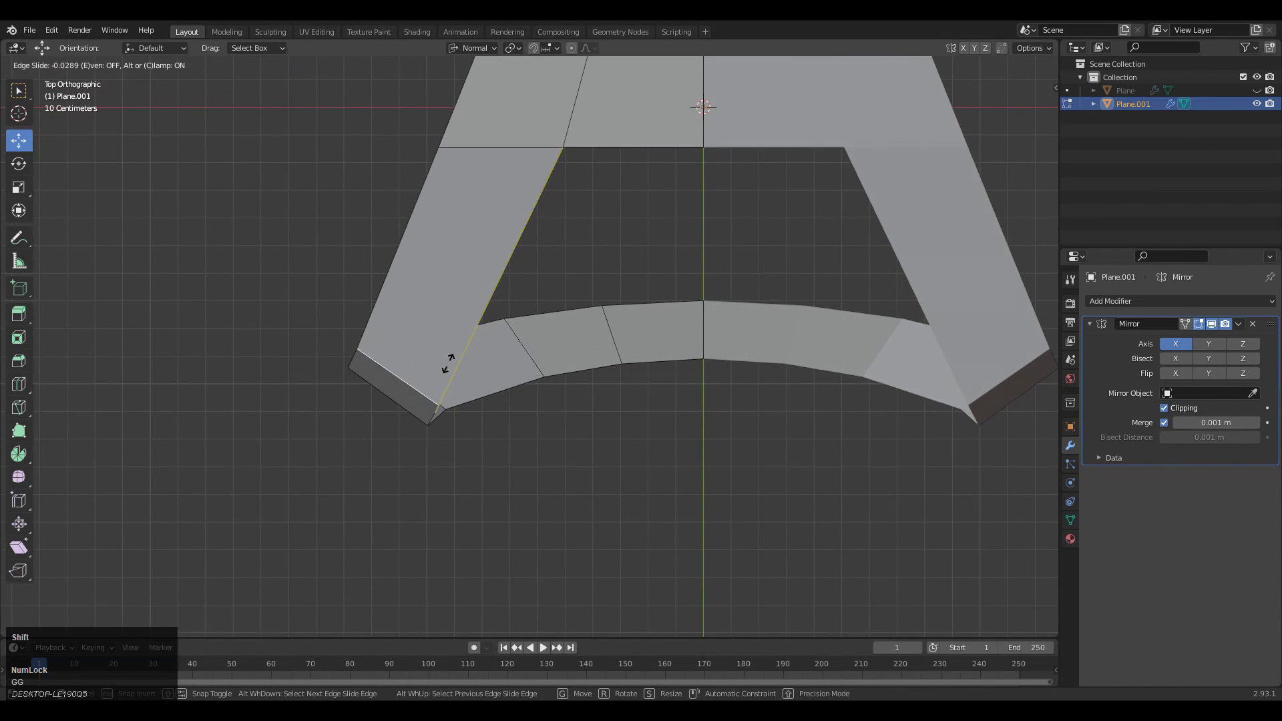
left_click(447, 364)
Add a Subdivision Surface modifier below Mirror and raise its viewport level.
middle_click_drag(550, 335, 604, 345)
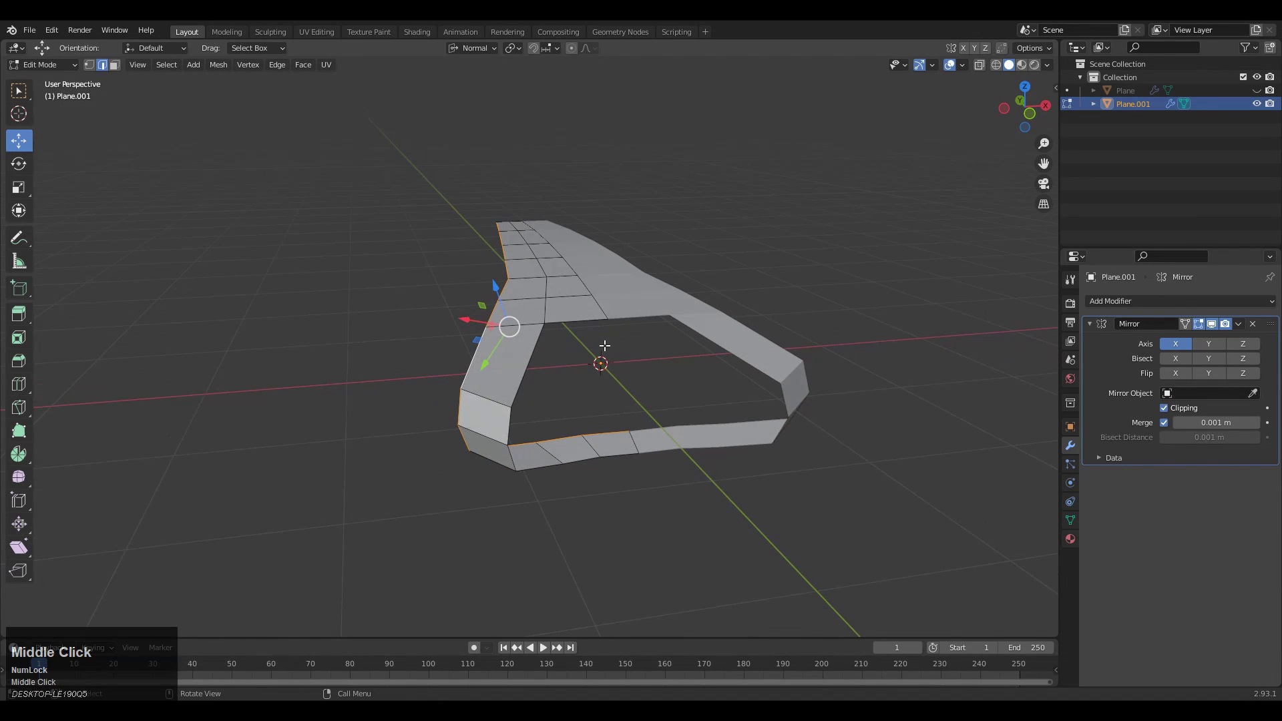
middle_click_drag(667, 364, 1165, 332)
left_click(1090, 324)
left_click(1148, 301)
left_click(1028, 544)
middle_click_drag(734, 434, 975, 382)
left_click(1256, 379)
Shade the object smooth in Object Mode.
middle_click_drag(744, 309, 628, 213)
right_click(629, 218)
left_click(629, 222)
left_click(741, 161)
middle_click_drag(741, 160, 868, 347)
left_click(481, 329)
Disable the Subdivision modifier's viewport display and set the object to flat shading.
left_click(1089, 342)
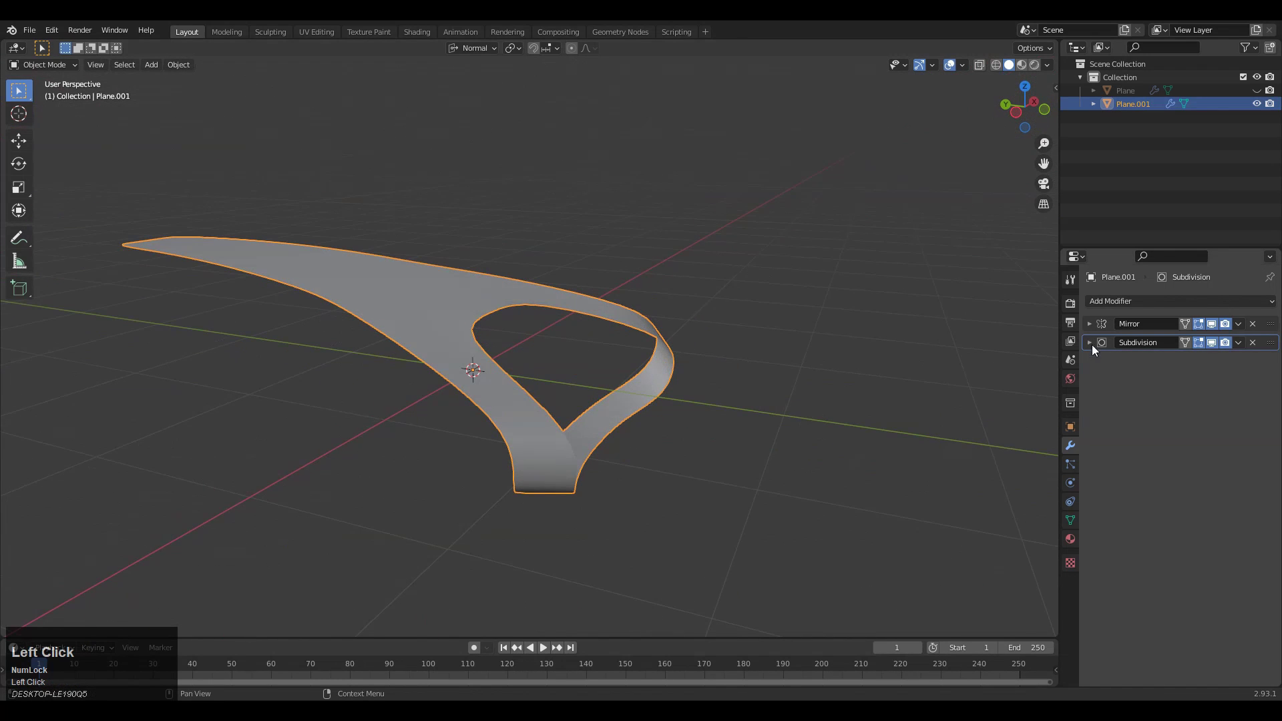
left_click(1210, 342)
right_click(558, 311)
left_click(555, 328)
middle_click_drag(556, 334, 687, 367)
Add a Solidify modifier to the object.
left_click(1208, 301)
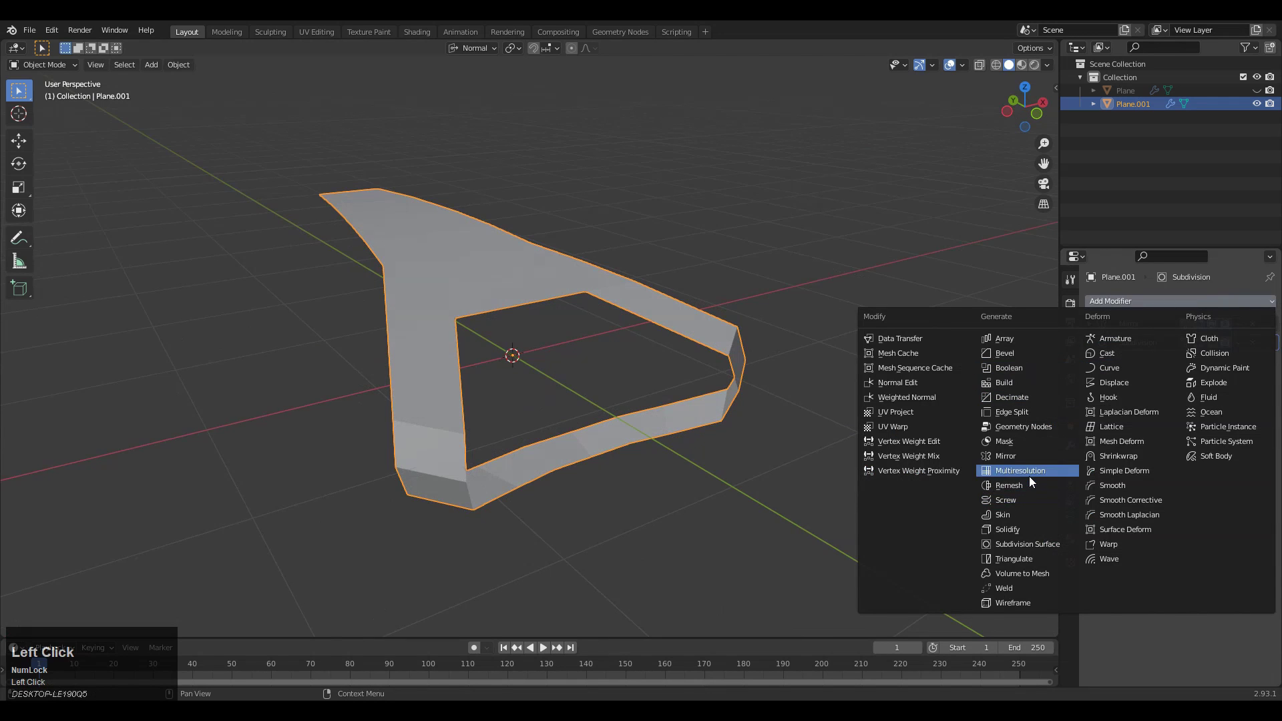
left_click(1018, 527)
middle_click_drag(868, 434, 708, 364)
left_click(1090, 361)
middle_click_drag(919, 394, 979, 339)
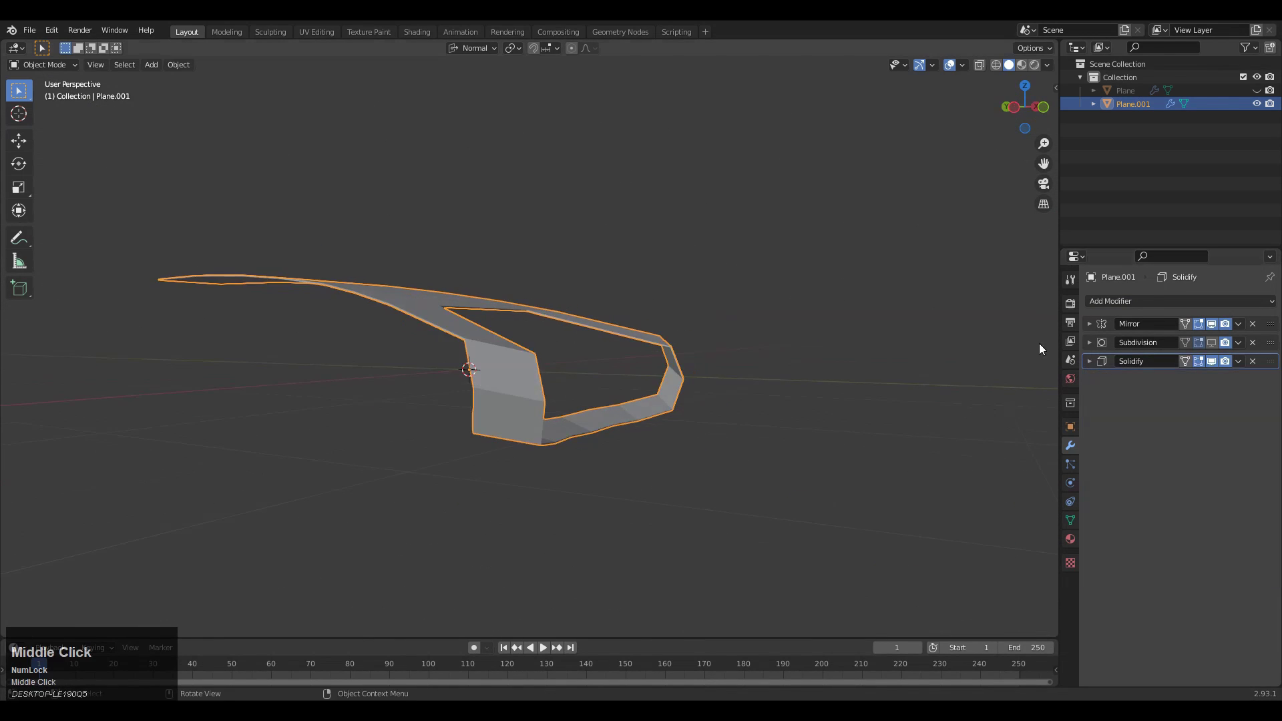
Reorder the modifier stack so that Solidify sits between Mirror and Subdivision.
left_click_drag(1271, 361, 1276, 322)
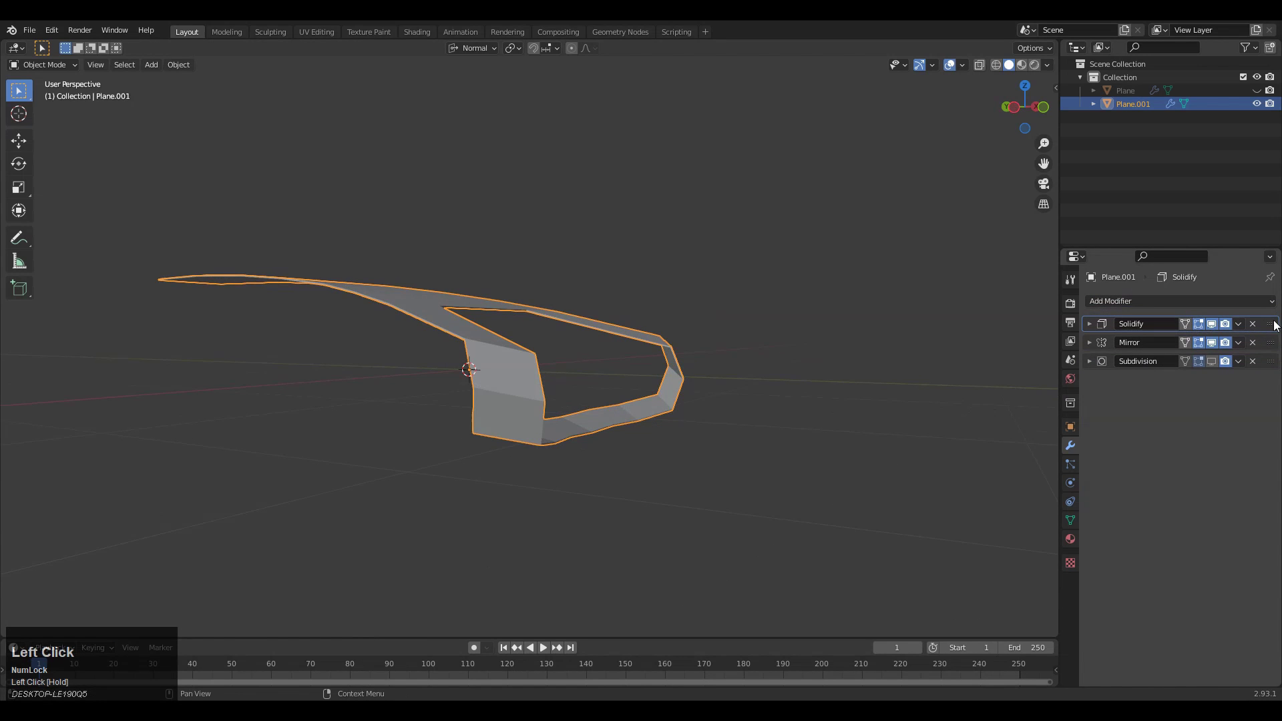
left_click(1089, 323)
middle_click_drag(968, 334, 993, 338)
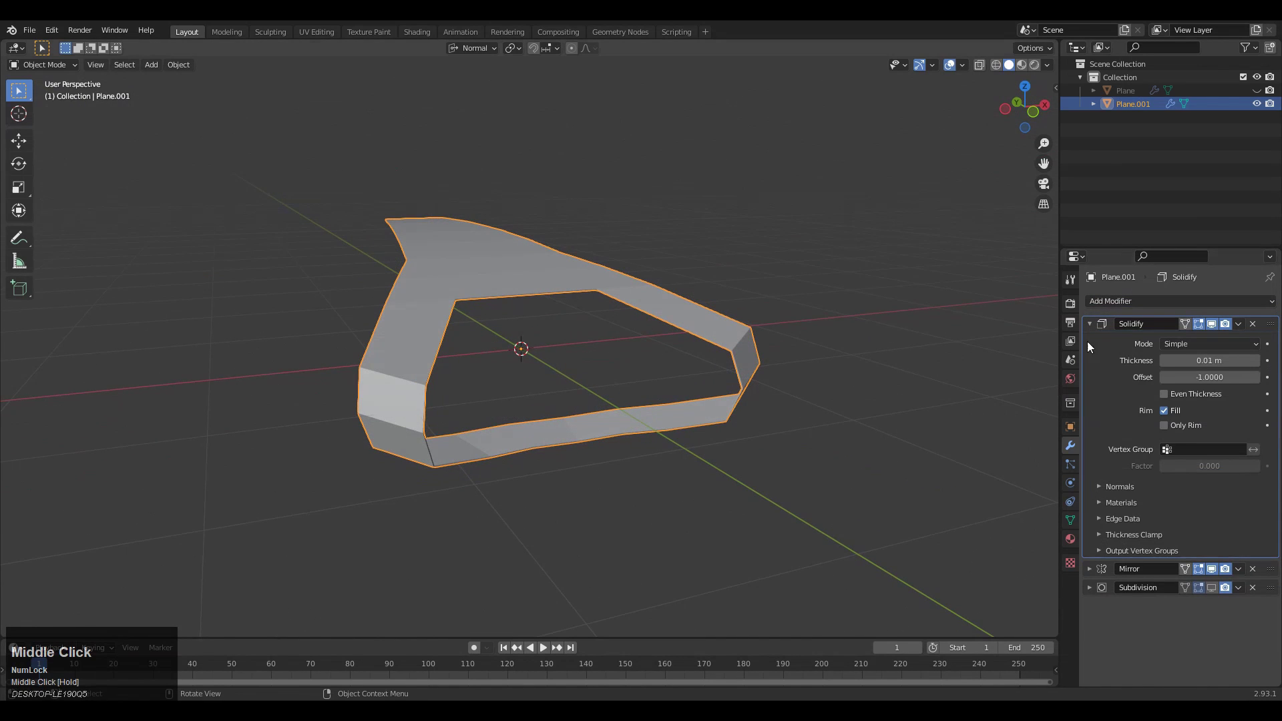
left_click(1089, 323)
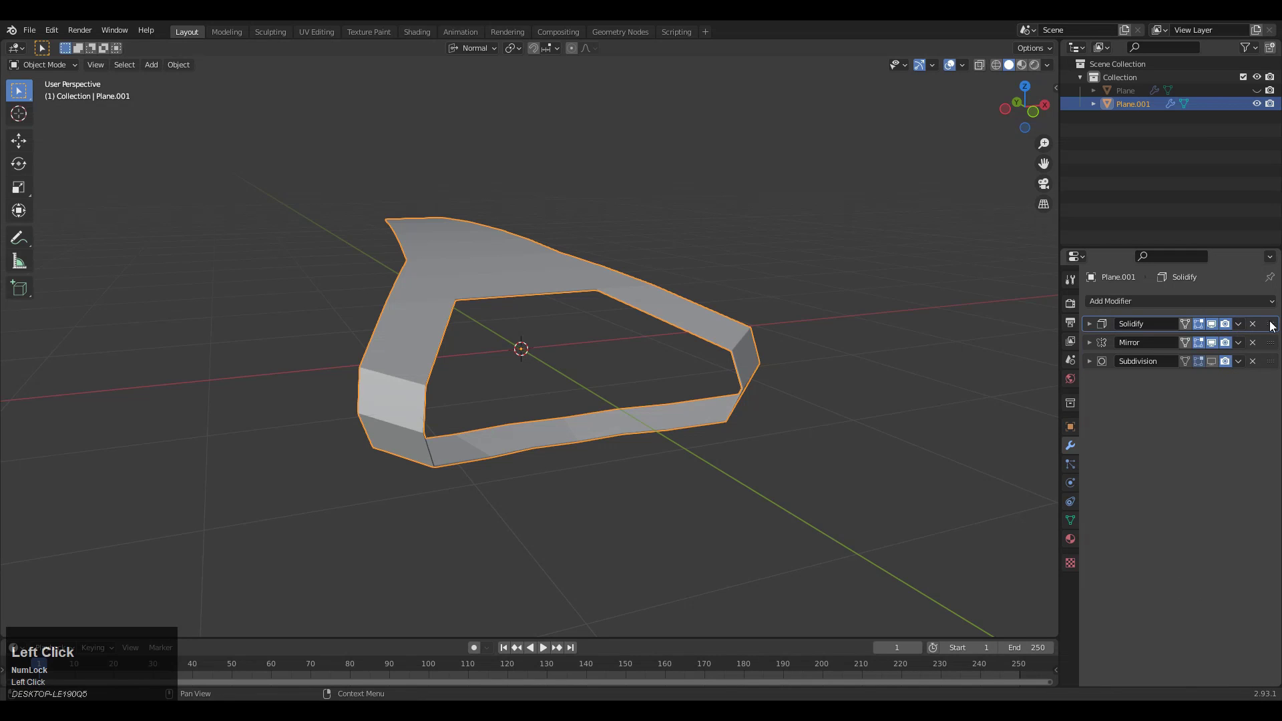
middle_click_drag(829, 372, 720, 341)
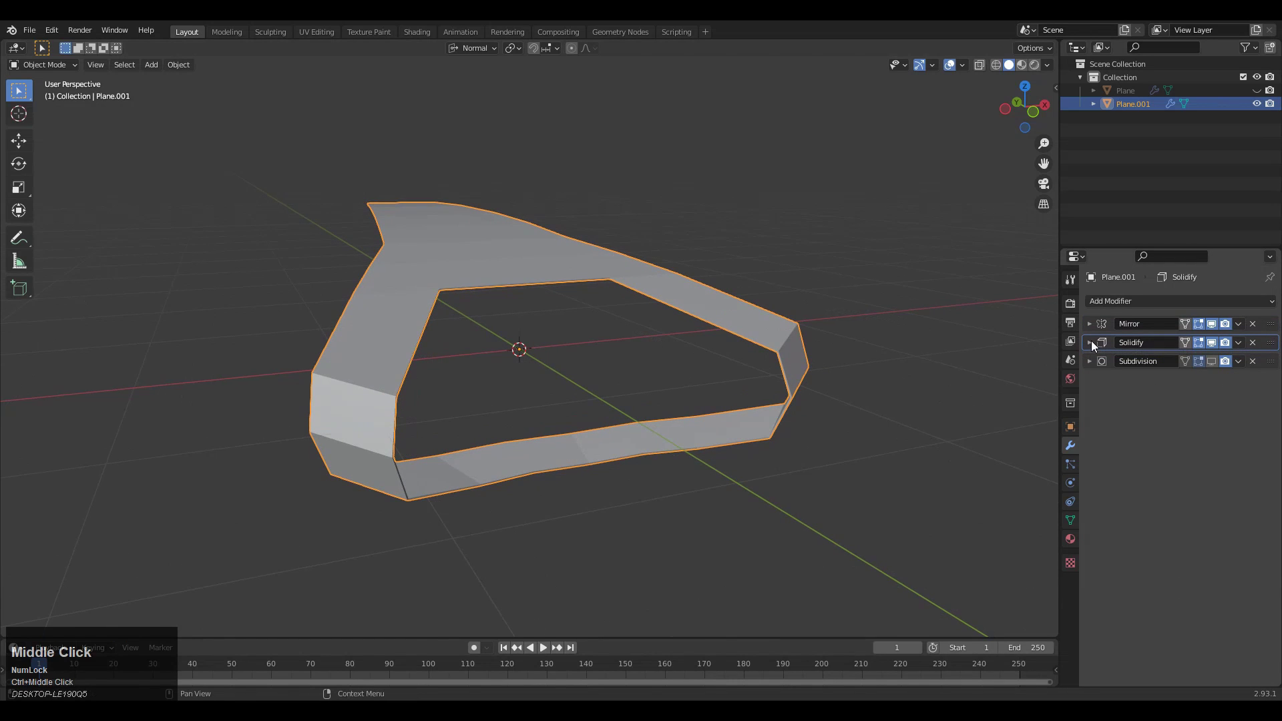
Set the Solidify modifier's thickness to 0.1 m.
left_click(1089, 341)
left_click_drag(1209, 380, 1225, 380)
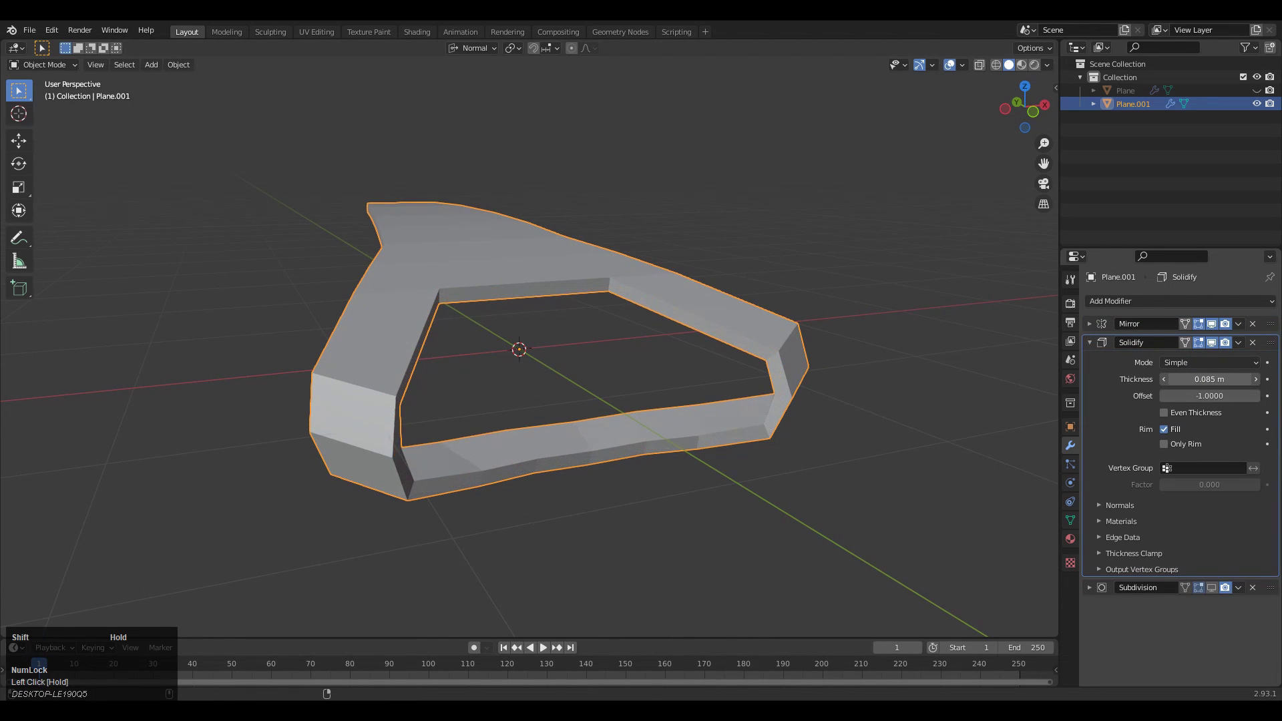
middle_click_drag(699, 400, 551, 348)
scroll(551, 348, "down", 2)
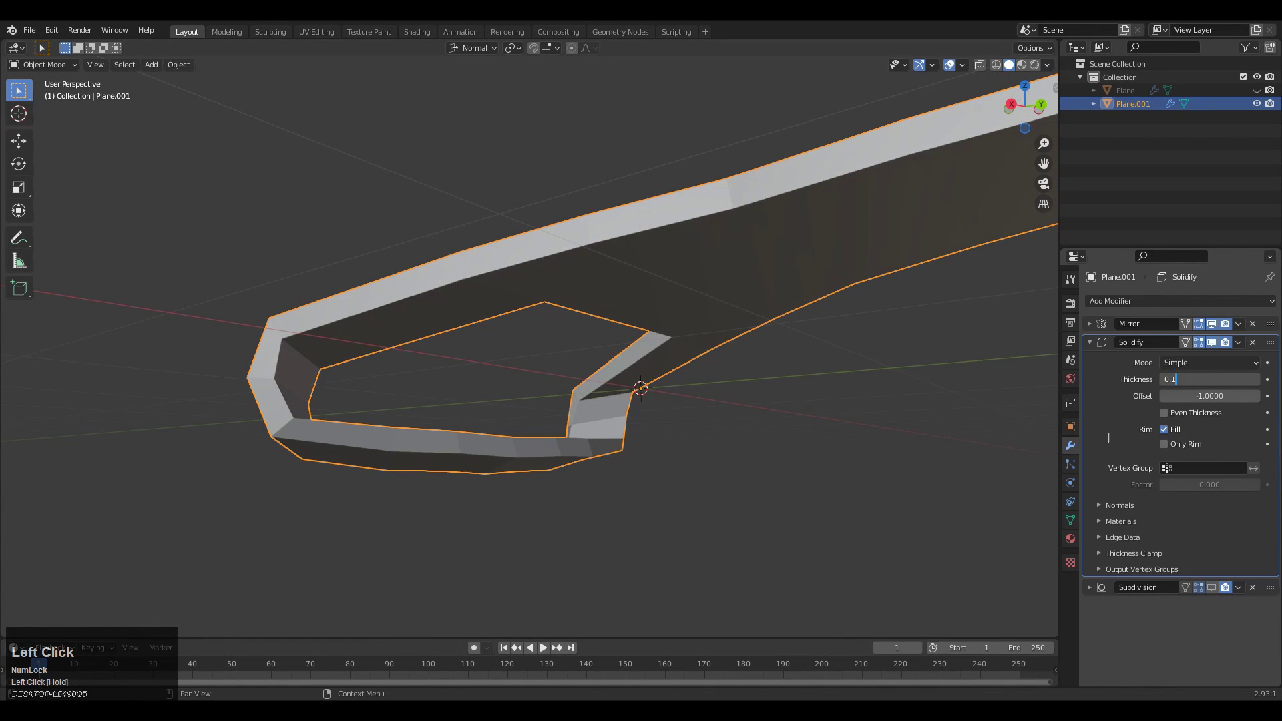
key("Return")
Apply the Solidify modifier and enter Edit Mode.
left_click(1089, 342)
left_click(1227, 359)
key("Tab")
Hide the Mirror modifier in the viewport and delete the end face of the crossbar at the mirror seam.
middle_click_drag(538, 447, 718, 427)
middle_click_drag(717, 427, 792, 516, "ctrl")
left_click(792, 518)
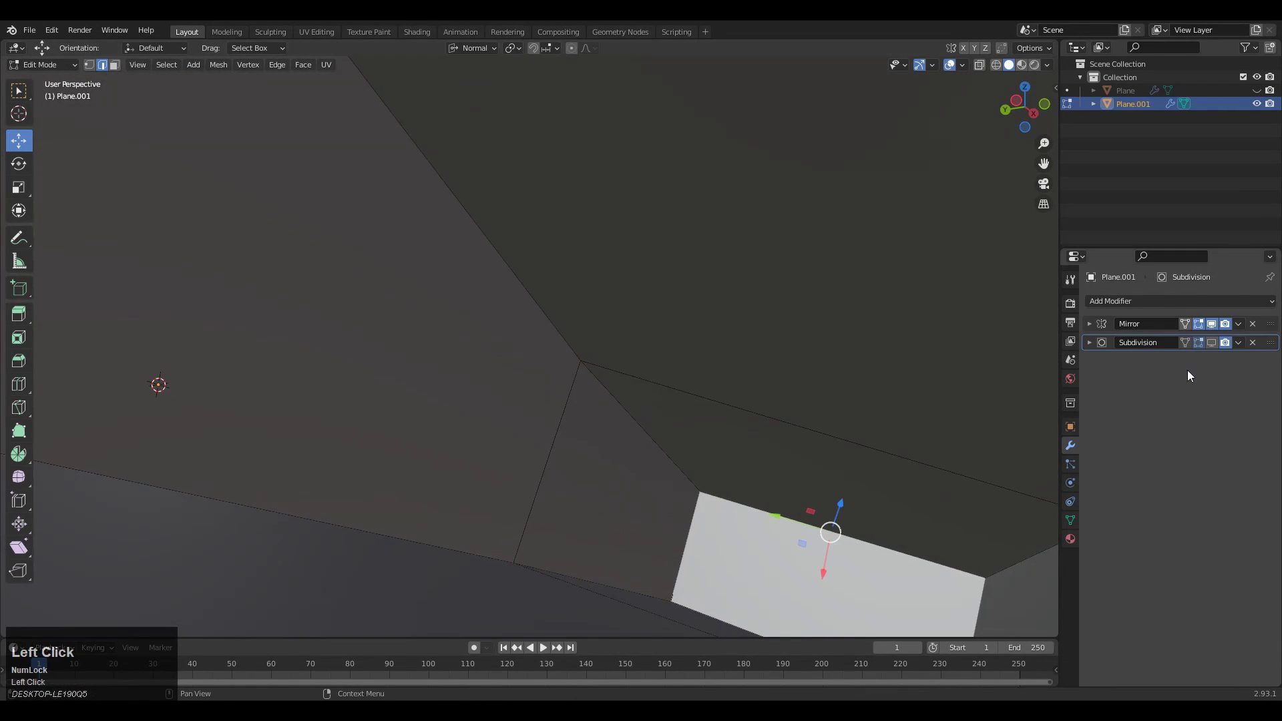
left_click(1213, 327)
middle_click_drag(578, 315, 600, 407, "ctrl")
middle_click_drag(601, 408, 427, 457)
scroll(427, 457, "down", 2)
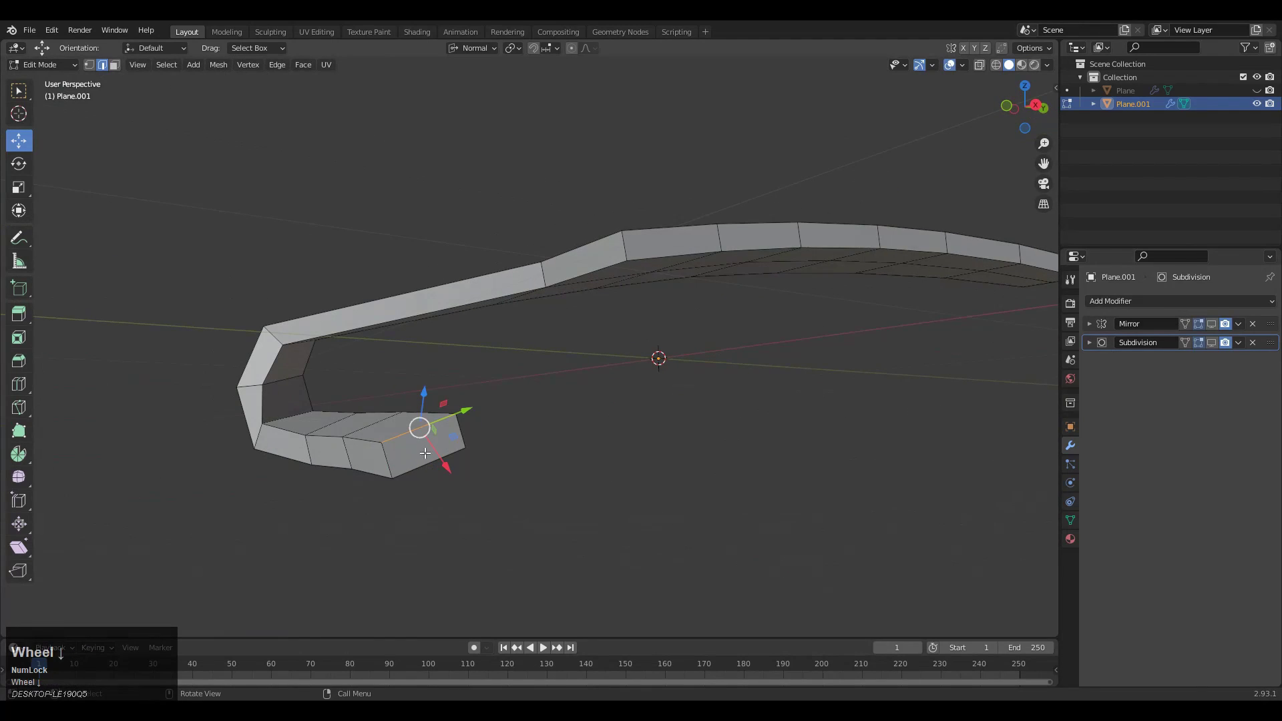
left_click(418, 450)
key("x")
left_click(492, 429)
Select the strip of side faces along the body's mirror seam and delete them.
middle_click_drag(493, 428, 534, 437)
middle_click_drag(564, 364, 512, 447, "shift")
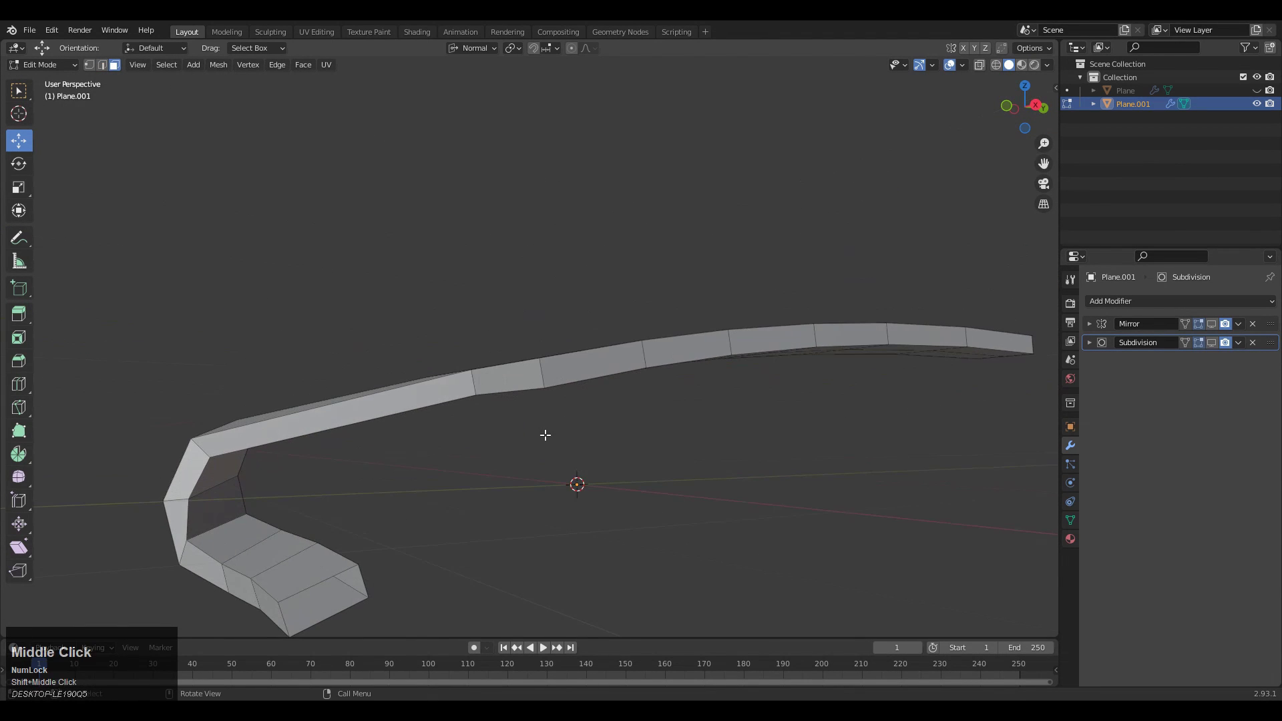
left_click(565, 377)
middle_click_drag(565, 377, 717, 377)
left_click(984, 152, "ctrl+shift")
middle_click_drag(757, 291, 287, 501, "shift")
left_click(743, 289, "shift")
key("x")
left_click(733, 307)
left_click(733, 307)
middle_click_drag(733, 307, 823, 387)
Re-enable the Mirror modifier's viewport display in Object Mode and return to Edit Mode.
key("Tab")
left_click(1210, 324)
middle_click_drag(576, 426, 532, 366)
left_click(627, 383)
key("Tab")
Add two loop cuts around the outer rim, one near its upper edge and one slid -0.5 towards its lower edge.
middle_click_drag(634, 414, 649, 338, "ctrl")
left_click(629, 307)
left_click(633, 297)
left_click(674, 347, "ctrl")
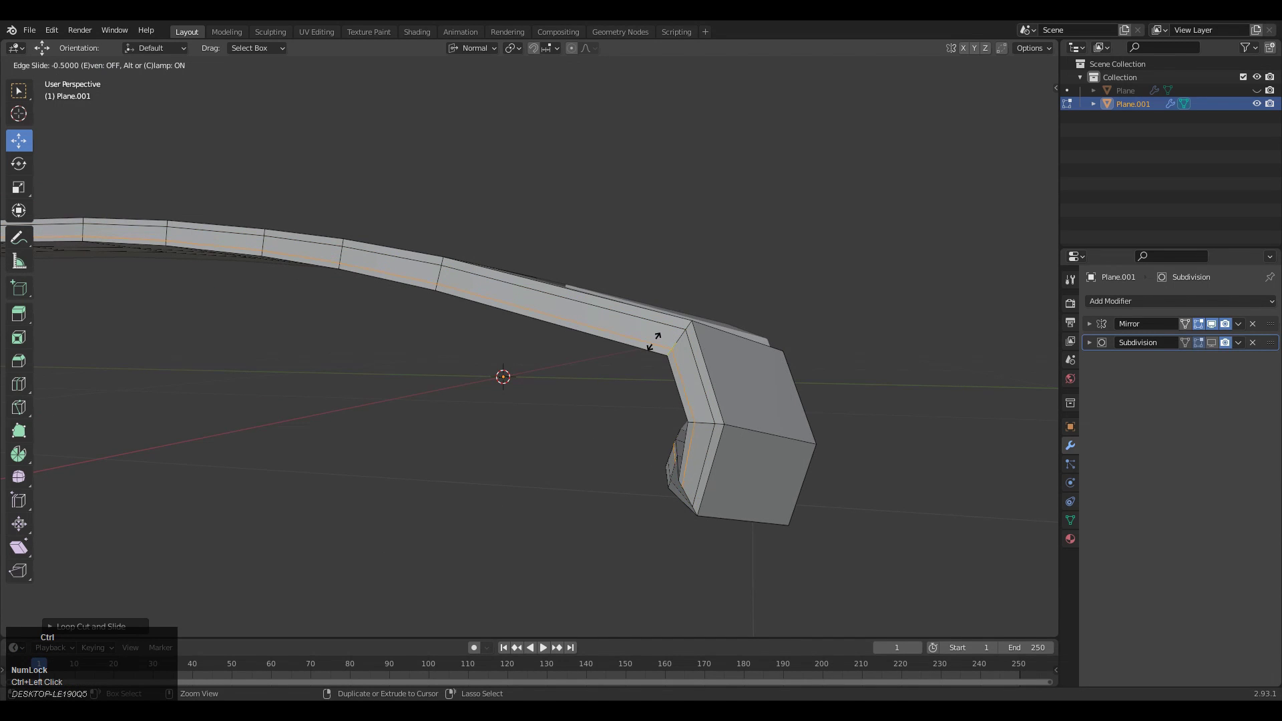
left_click(655, 341)
middle_click_drag(655, 342, 632, 352)
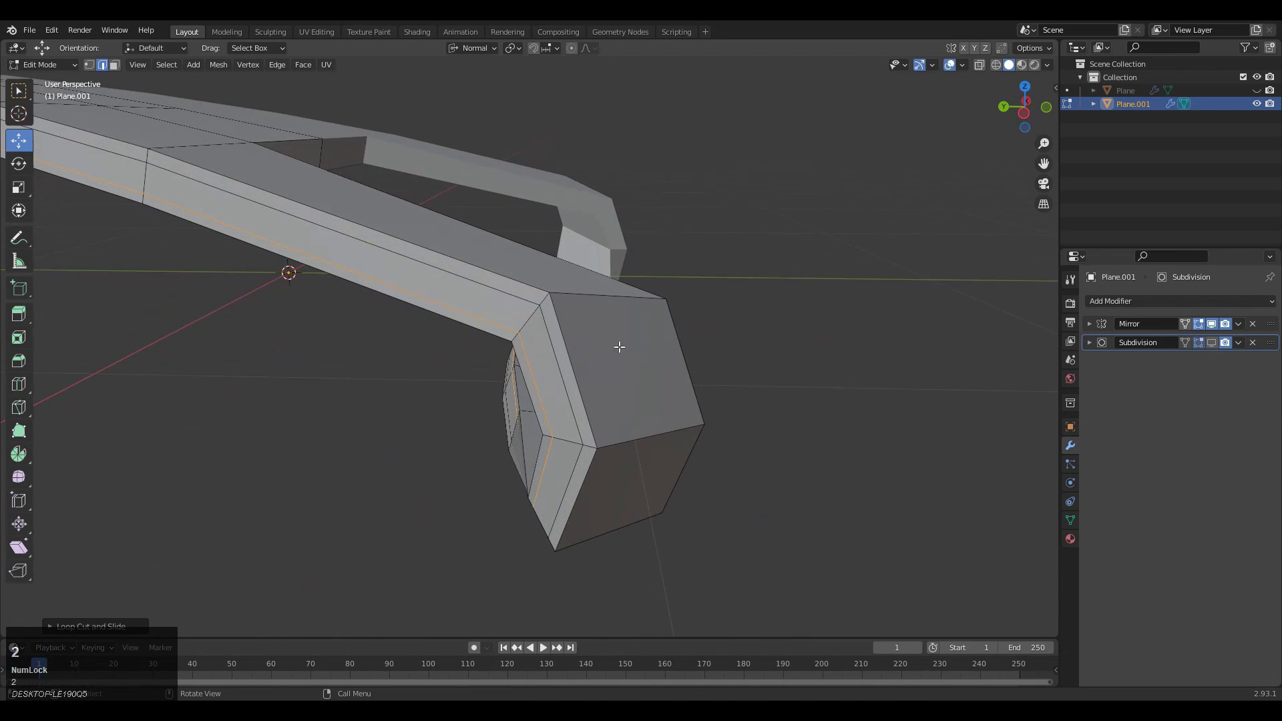
Edge-slide the outer border loop of the top face inward by -0.1.
middle_click_drag(566, 327, 529, 329)
key("g")
key("g")
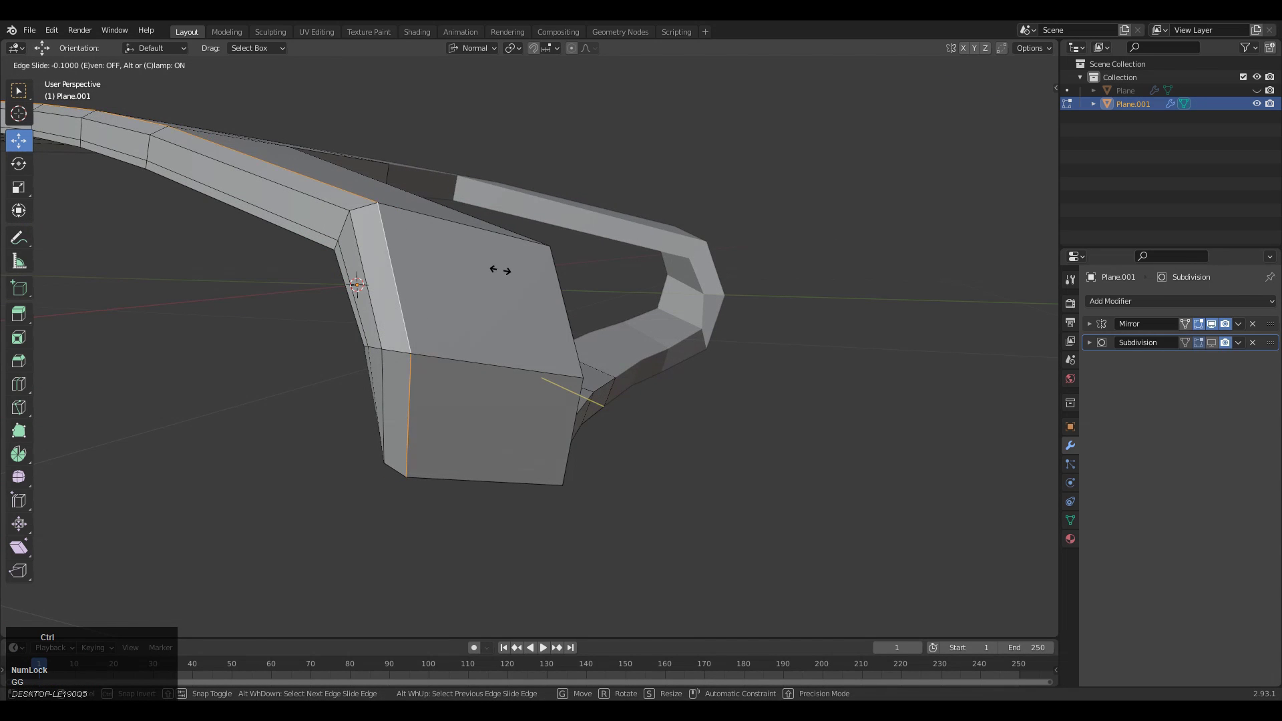
left_click(502, 271, "ctrl")
Try to edge-slide the underside's outer border loop inward by -0.1, and undo it.
scroll(513, 334, "down", 4)
middle_click_drag(512, 337, 661, 329)
scroll(432, 345, "up", 4)
left_click(794, 352, "alt")
scroll(661, 328, "up", 3)
middle_click_drag(768, 338, 834, 303)
key("g")
key("g")
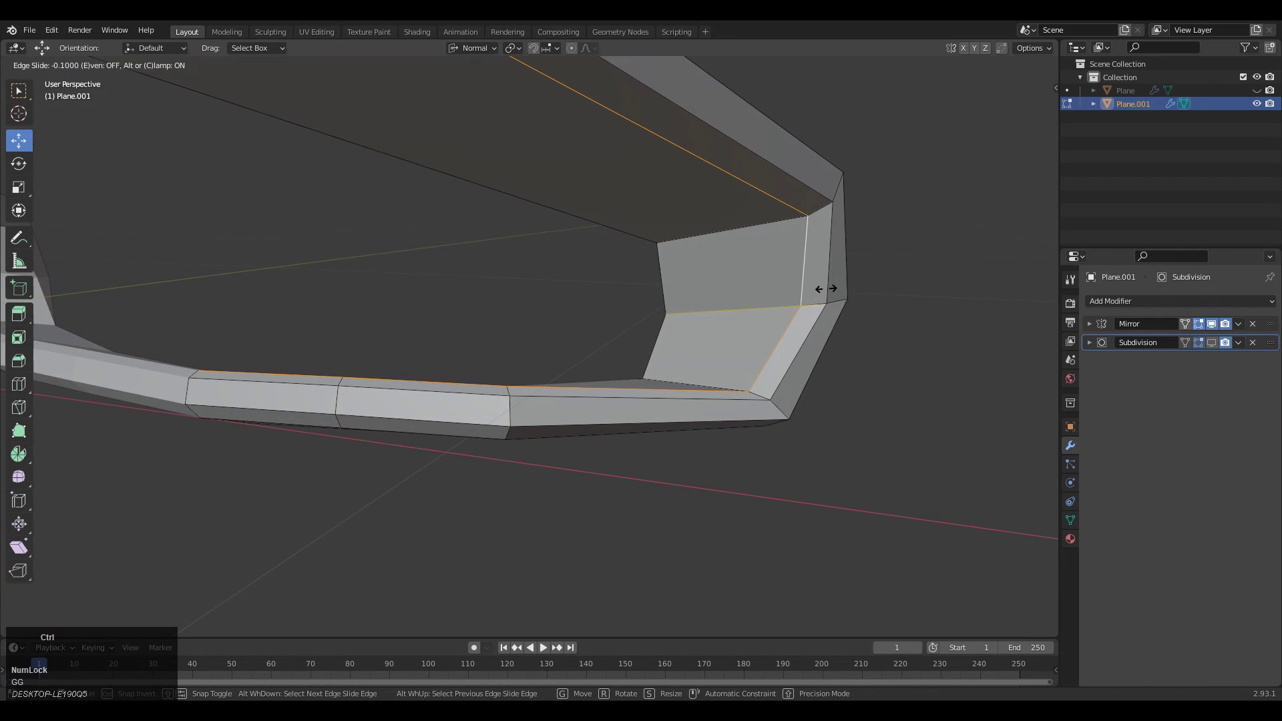
left_click(825, 288)
middle_click_drag(825, 288, 558, 302)
key("ctrl+z")
Edge-slide the underside's outer border loop inward and adjust a neighbouring loop of the outer rim.
key("g")
key("g")
left_click(264, 280)
left_click(654, 294, "alt")
middle_click_drag(653, 293, 527, 377)
key("g")
key("g")
left_click(763, 306, "ctrl")
left_click(556, 332, "alt")
middle_click_drag(556, 332, 644, 346)
key("s")
key("Escape")
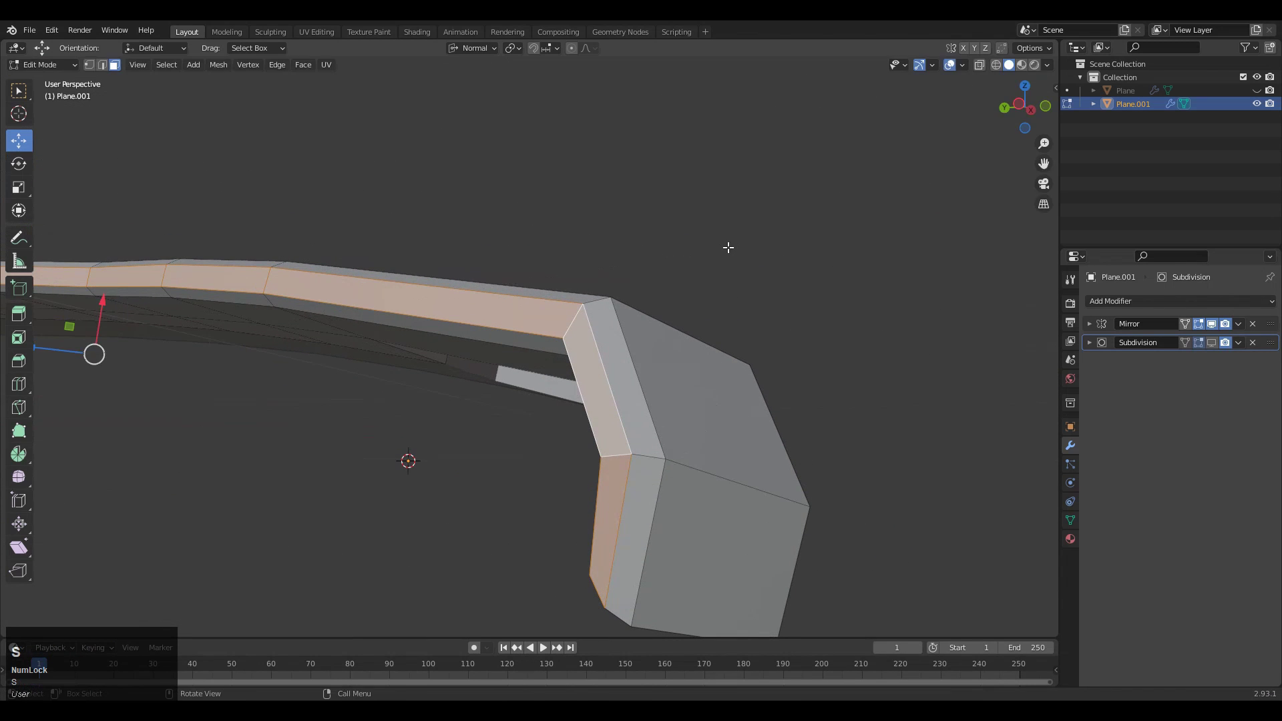
key("s")
key("Escape")
Edge-slide the outer rim's upper loop downward and its lower loop by 0.4 towards the upper one.
middle_click_drag(593, 324, 705, 298)
key("g")
key("g")
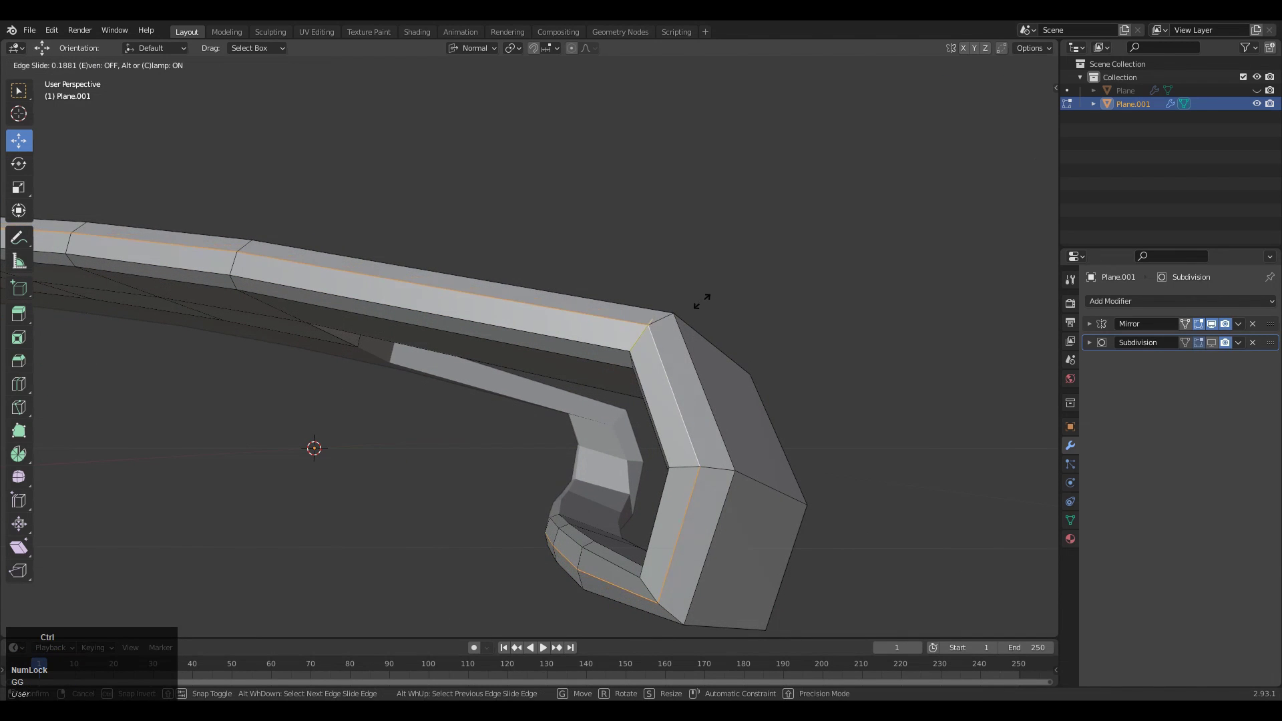
left_click(698, 302)
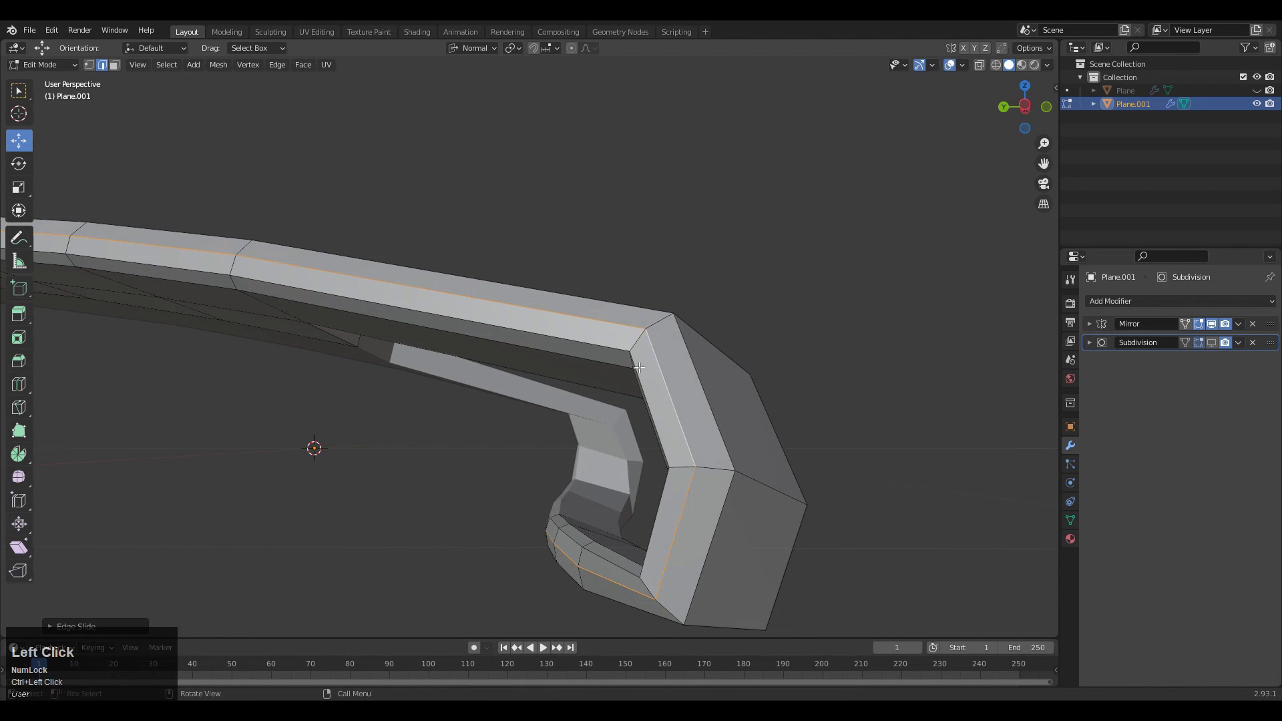
middle_click(615, 347, "alt")
key("g")
key("g")
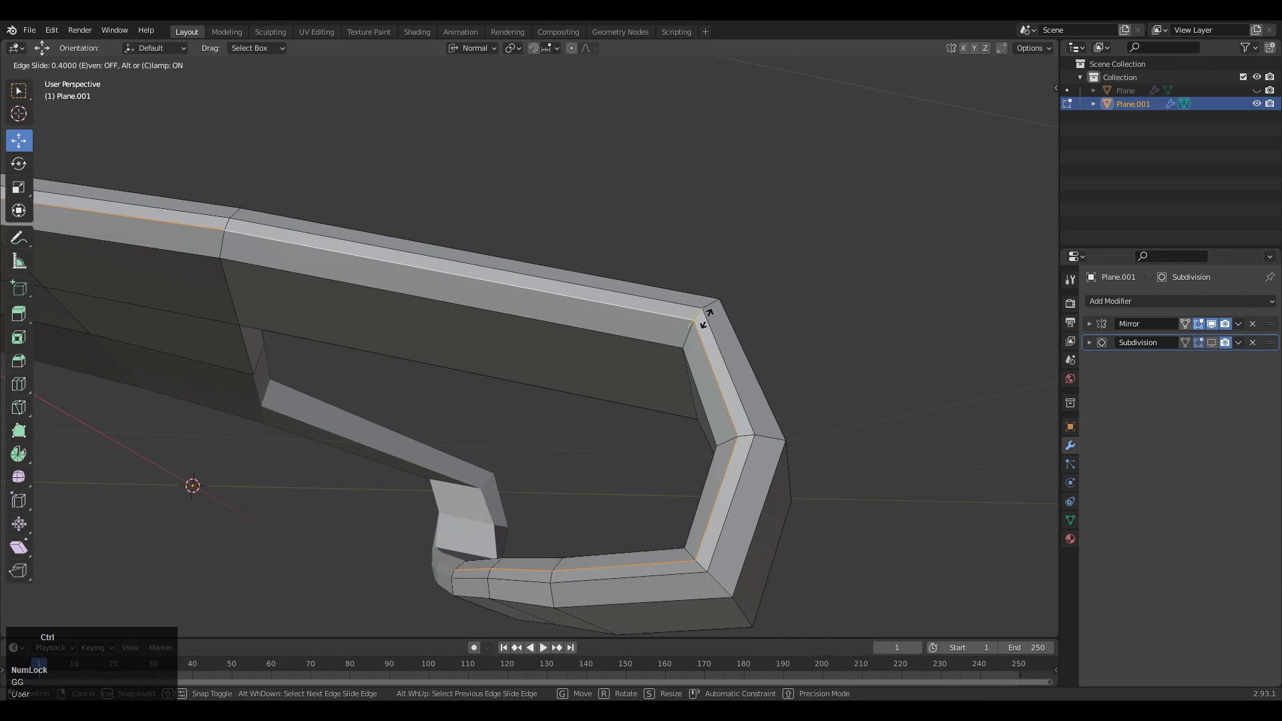
left_click(706, 320)
Edge-slide the outer rim's upper loop closer to the lower one to narrow the strip between them.
key("g")
key("g")
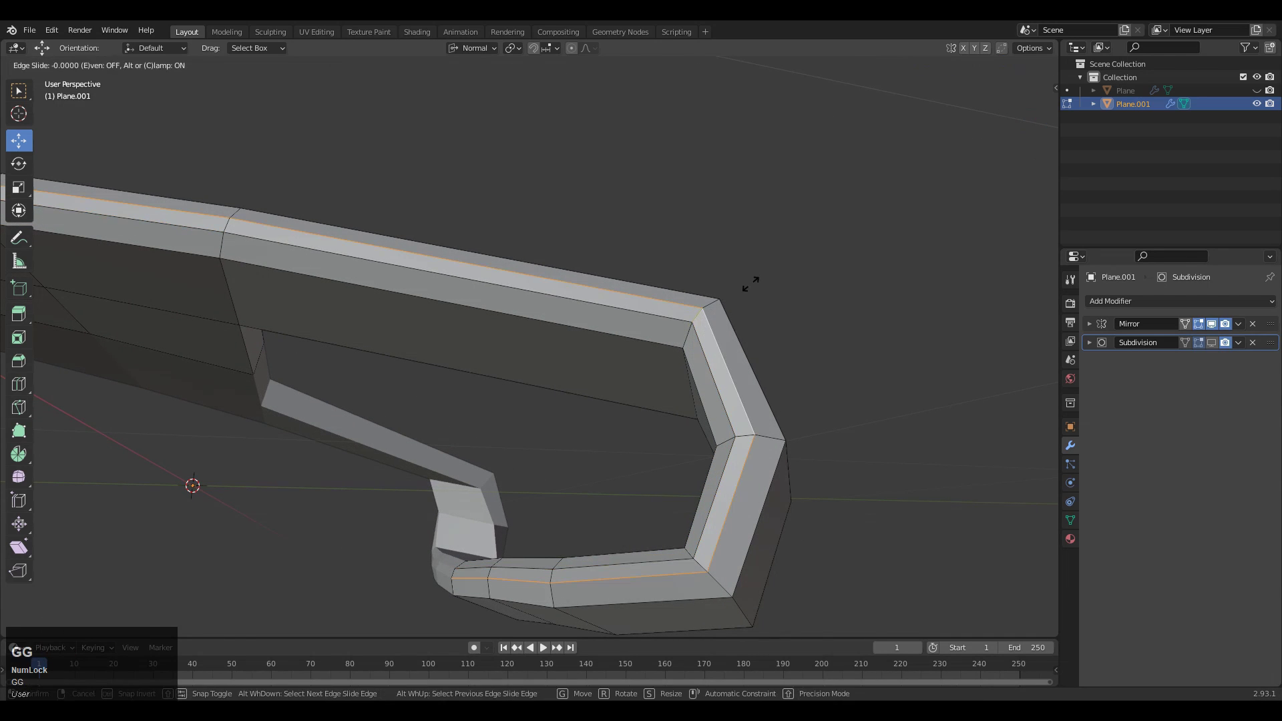
left_click(745, 288)
key("g")
middle_click_drag(721, 300, 574, 364)
Add loop cuts around the outer rim's upper bevel, sliding the first to -0.8.
left_click(515, 304)
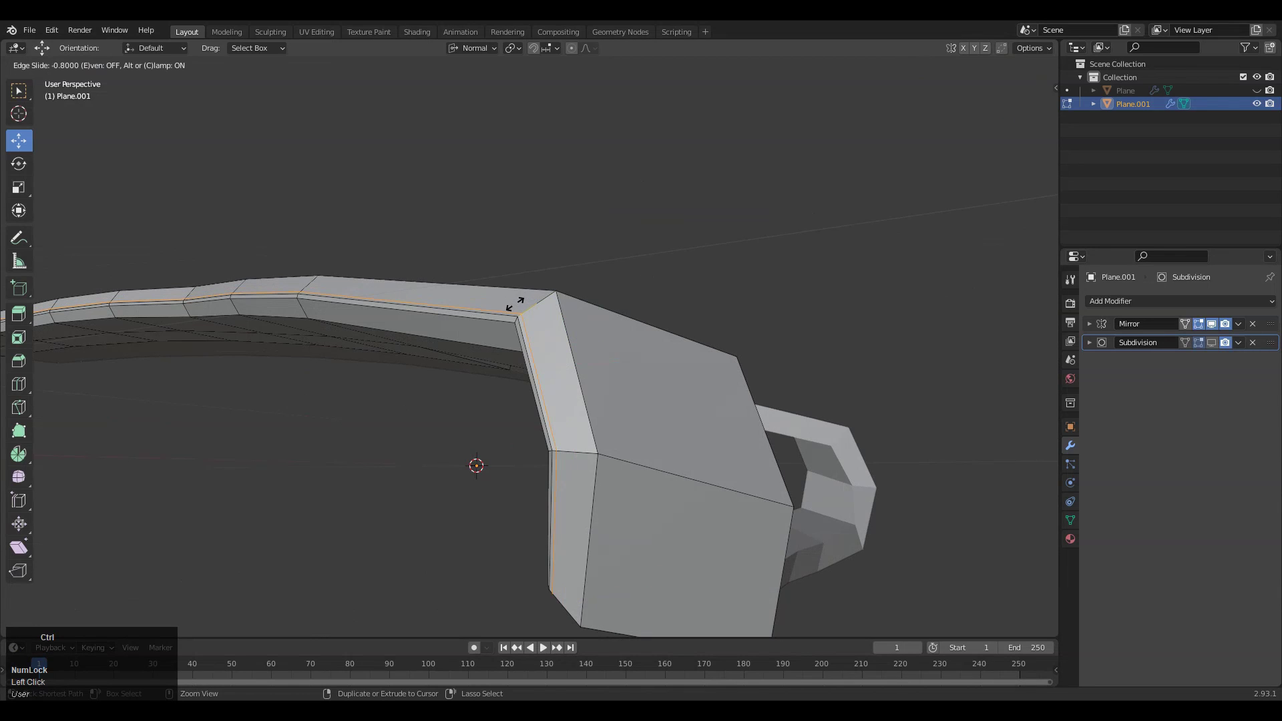
left_click(515, 305, "ctrl")
middle_click_drag(515, 304, 561, 331, "ctrl")
key("ctrl+r")
left_click(541, 290, "ctrl")
left_click(558, 279, "ctrl")
Show the Subdivision modifier in Object Mode to inspect the smoothed rim, and return to Edit Mode.
key("Tab")
middle_click_drag(646, 352, 601, 407)
left_click(1212, 342)
key("Tab")
Hide Subdivision and add two loop cuts around the opening's inner rim, one near the upper edge and one slid -0.5 towards the lower edge.
middle_click_drag(612, 326, 575, 300)
middle_click_drag(497, 353, 462, 363, "ctrl")
key("ctrl+r")
left_click(491, 390)
right_click(491, 389)
left_click(1210, 342)
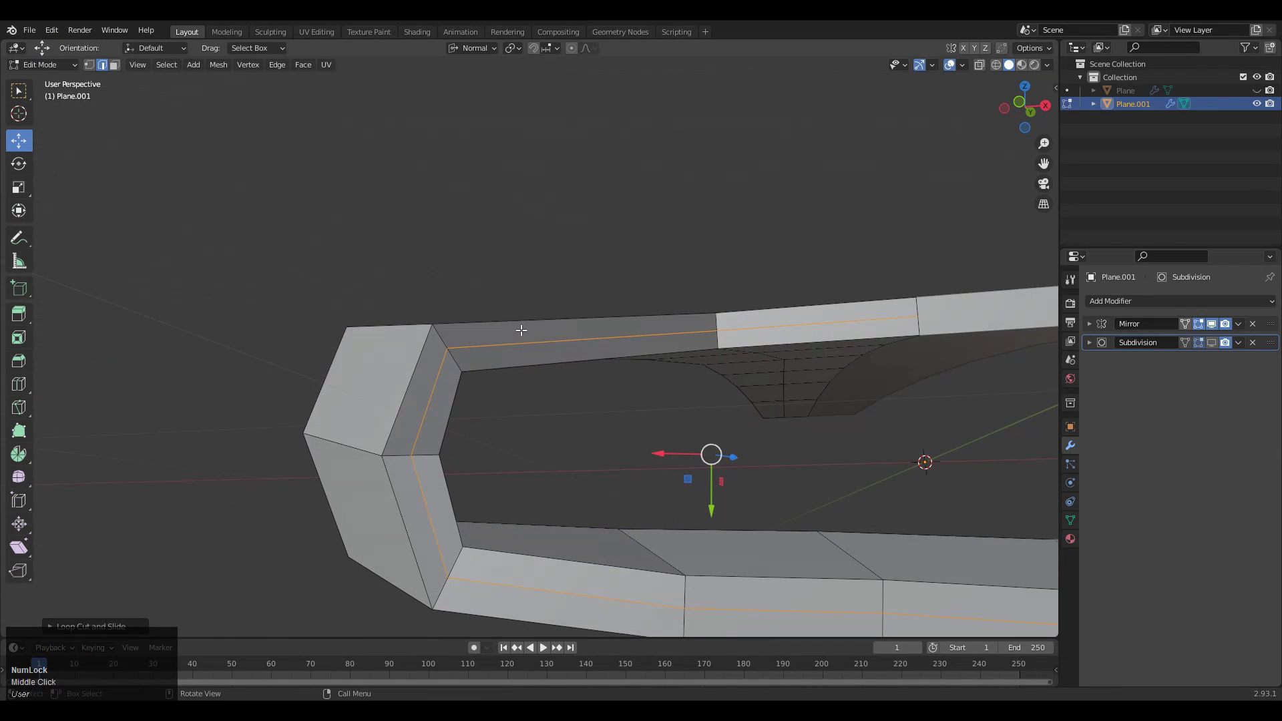
key("g")
key("g")
left_click(454, 352)
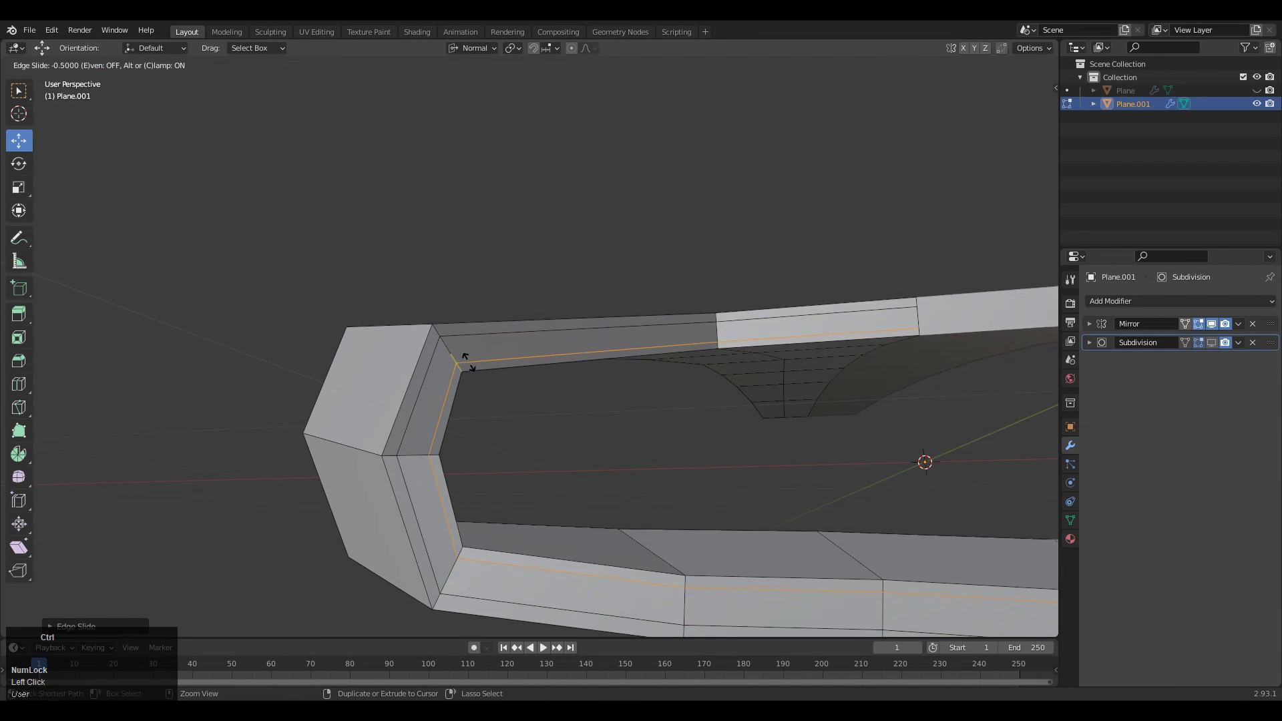
left_click(468, 363)
Edge-slide the opening's border loop outward across the top face to slope the inner rim.
middle_click_drag(468, 363, 548, 394)
middle_click_drag(547, 394, 531, 364, "shift")
middle_click_drag(710, 281, 627, 289)
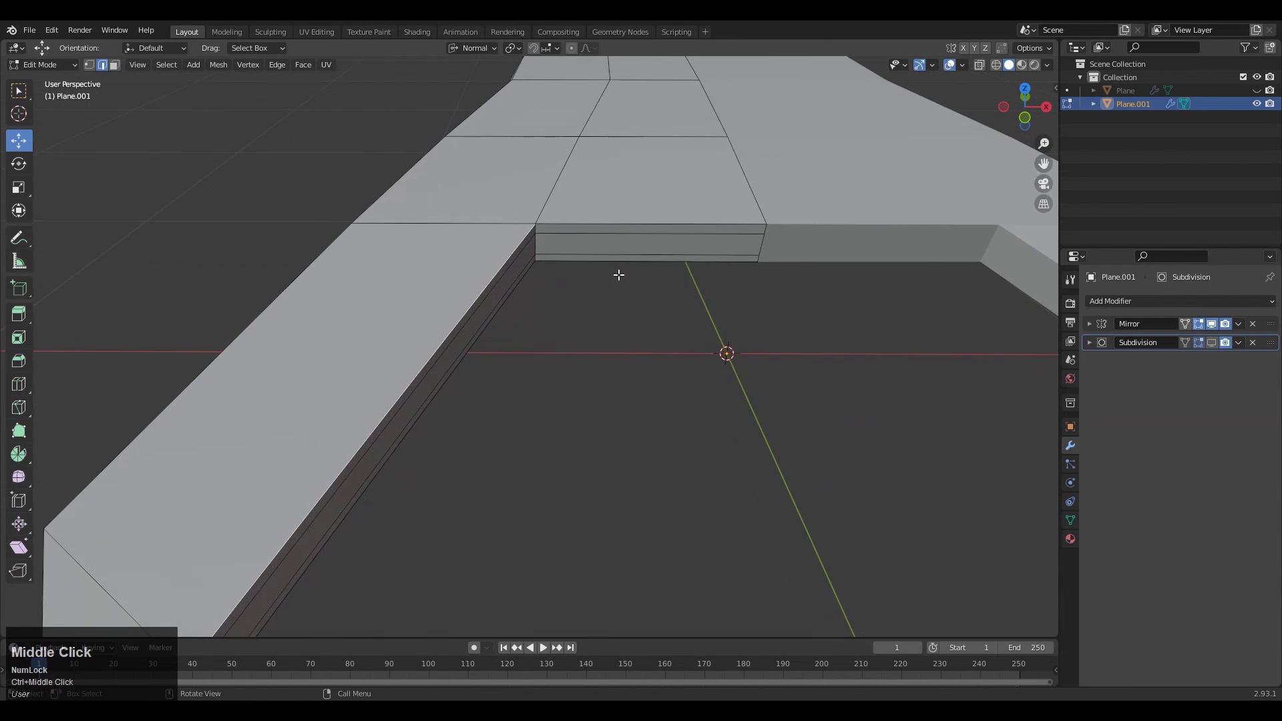
middle_click_drag(619, 230, 563, 289)
key("g")
key("g")
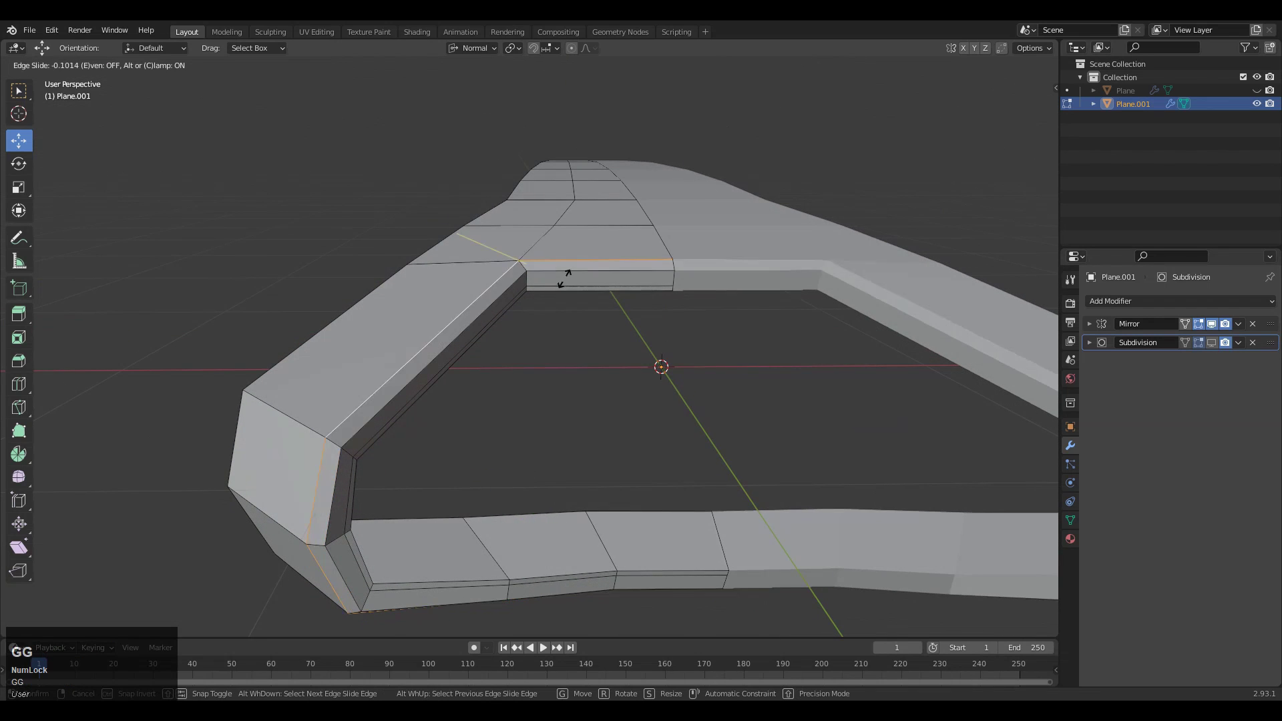
left_click(601, 297)
Dissolve the extra edge loops running around the opening's inner rim.
middle_click_drag(600, 297, 597, 186)
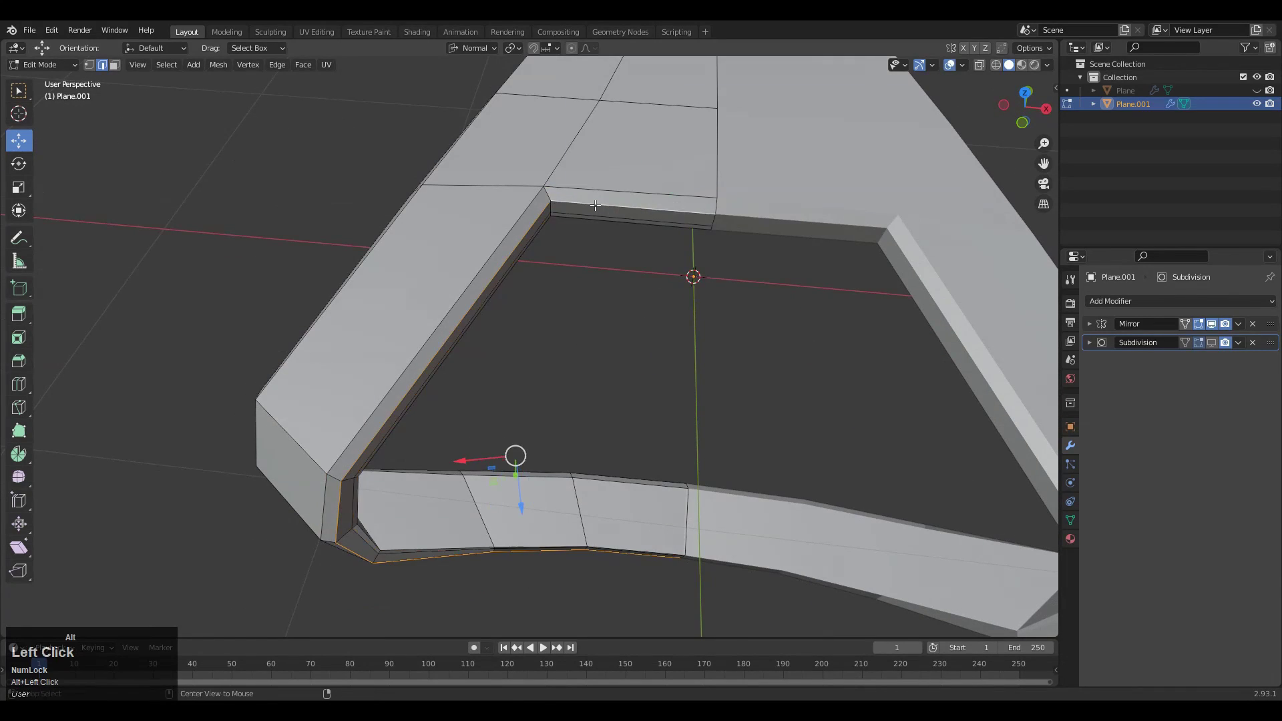
key("ctrl+x")
middle_click_drag(611, 287, 773, 158)
Edge-slide the top edge where the opening meets the body, working in top view.
left_click(601, 230)
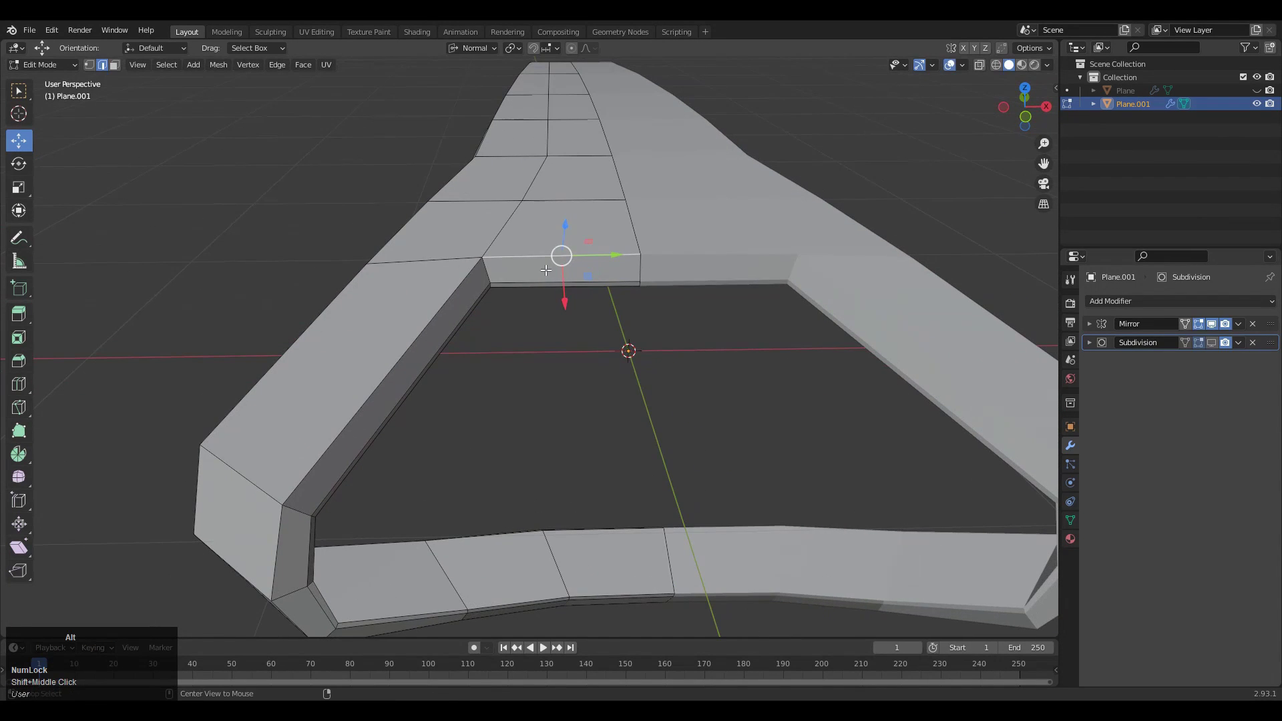
left_click(552, 277)
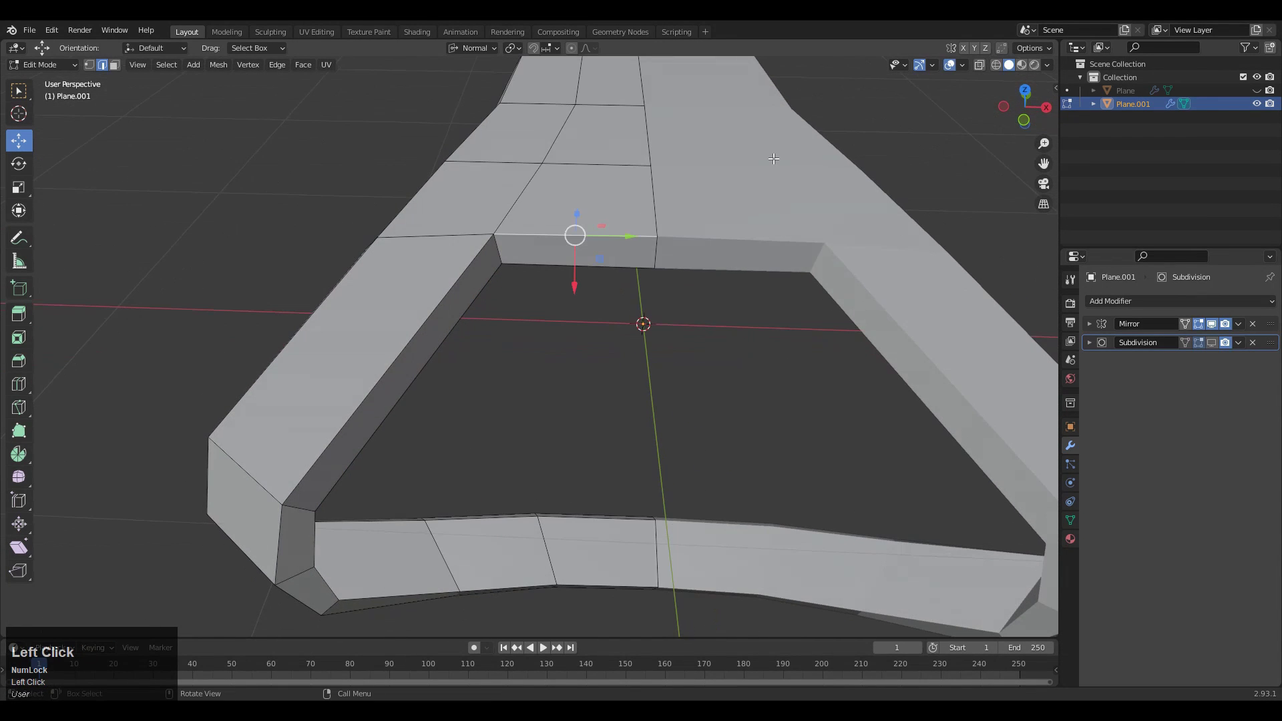
left_click(1024, 89)
middle_click_drag(486, 380, 458, 424, "ctrl")
key("g")
key("g")
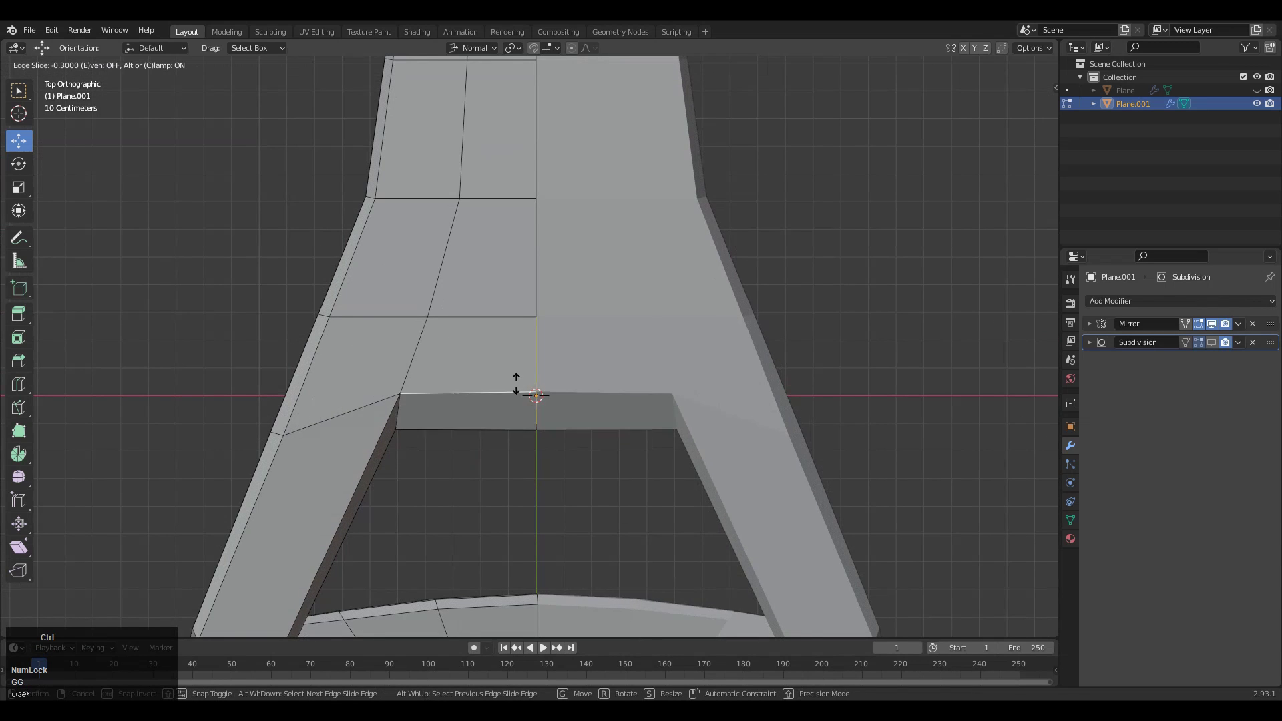
left_click(536, 395)
Enable X-ray in top view, reposition vertices at the opening's body-side edge, and disable X-ray.
middle_click_drag(536, 395, 849, 427)
left_click(1025, 96)
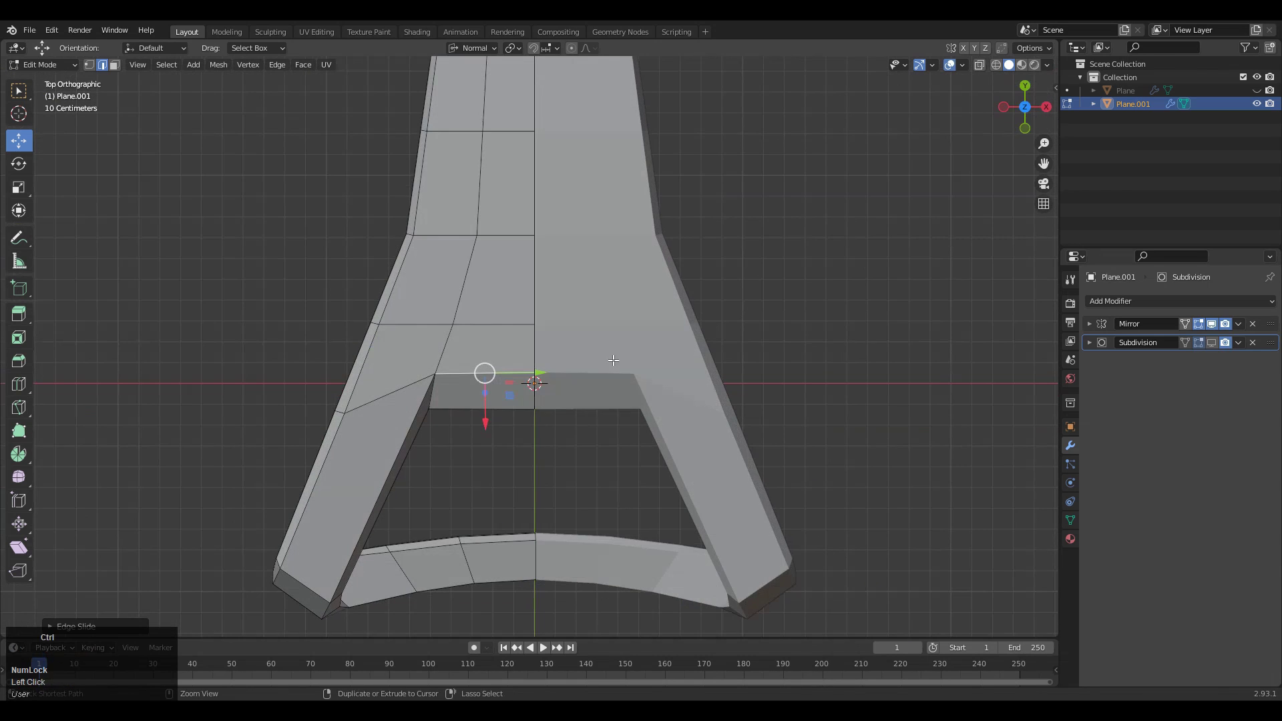
middle_click_drag(755, 312, 741, 271, "ctrl")
left_click(978, 64)
key("g")
middle_click_drag(427, 354, 719, 249)
left_click(979, 65)
left_click(719, 249)
Add two support loop cuts around the opening's inner rim, one close to the lower edge and one close to the upper edge.
middle_click_drag(447, 287, 357, 267)
middle_click_drag(357, 267, 489, 280, "shift")
middle_click_drag(414, 353, 579, 235)
key("ctrl+r")
left_click(275, 248)
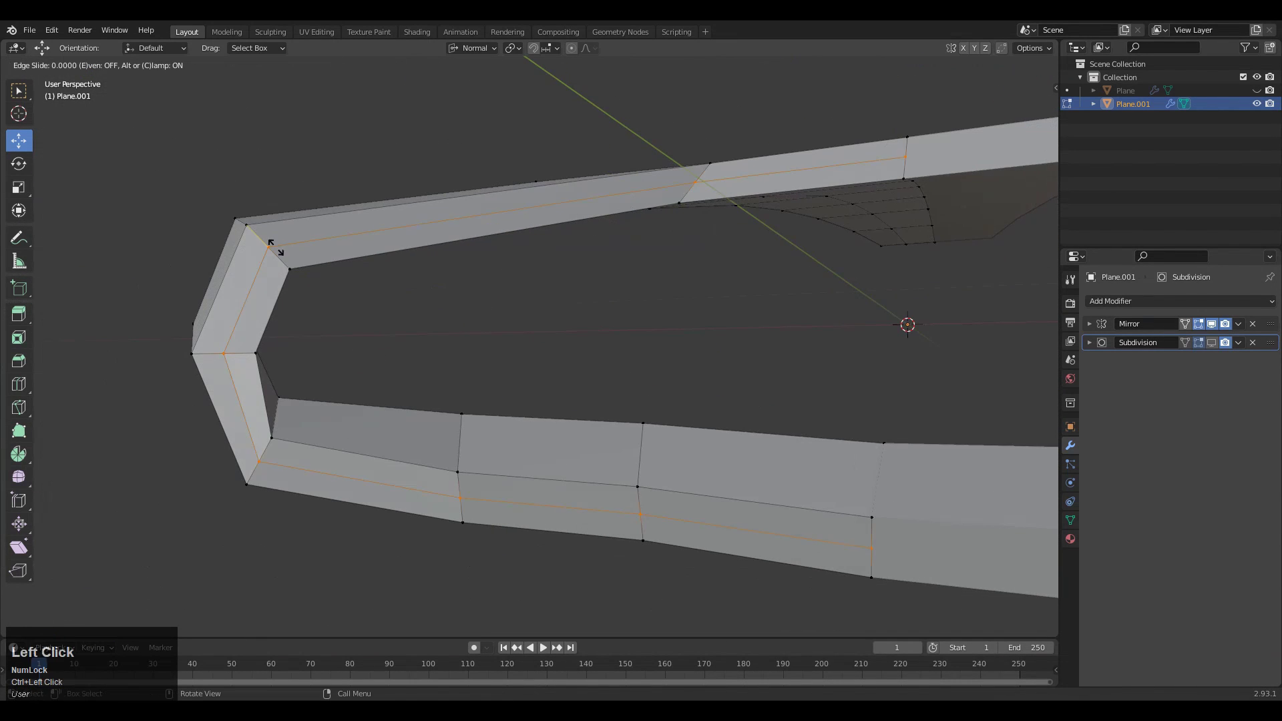
left_click(295, 264, "ctrl")
key("ctrl+r")
left_click(267, 244, "ctrl")
middle_click_drag(252, 227, 483, 299)
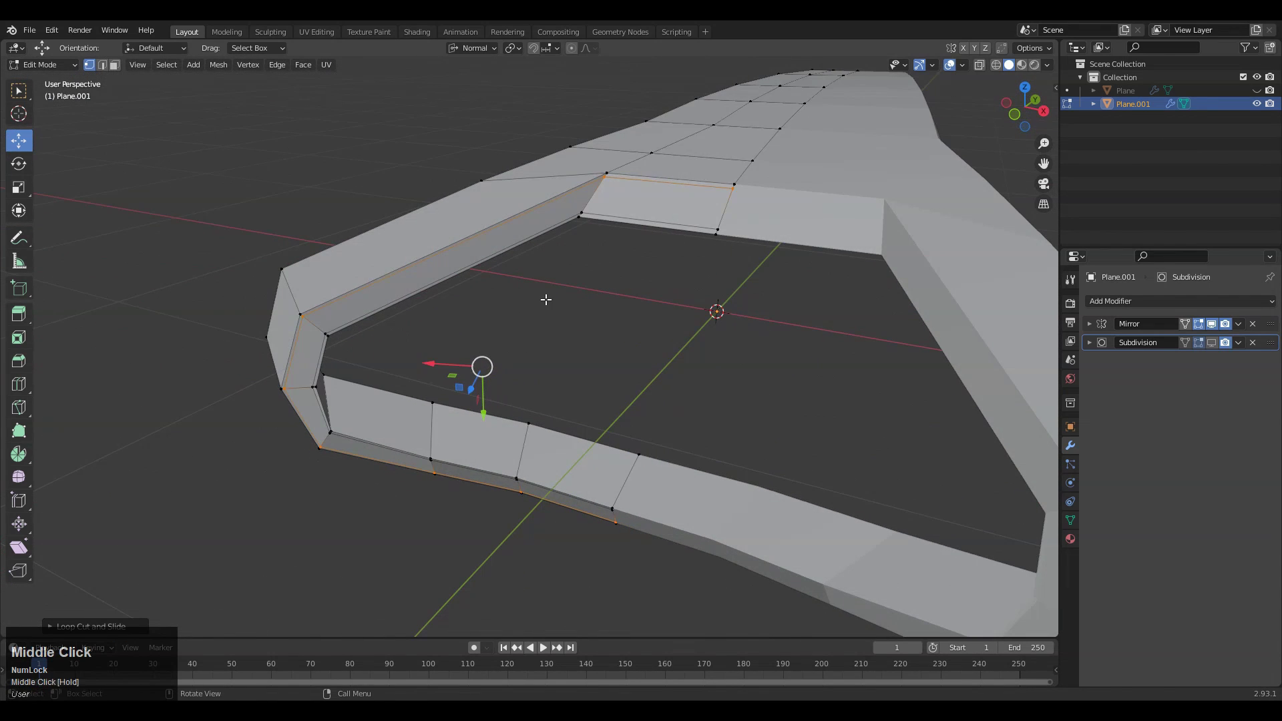
Show the Subdivision modifier in Object Mode to inspect the smoothed opening and legs, and return to Edit Mode.
key("Tab")
left_click(1211, 339)
left_click(663, 315)
middle_click_drag(663, 315, 560, 209)
left_click(587, 239)
key("Tab")
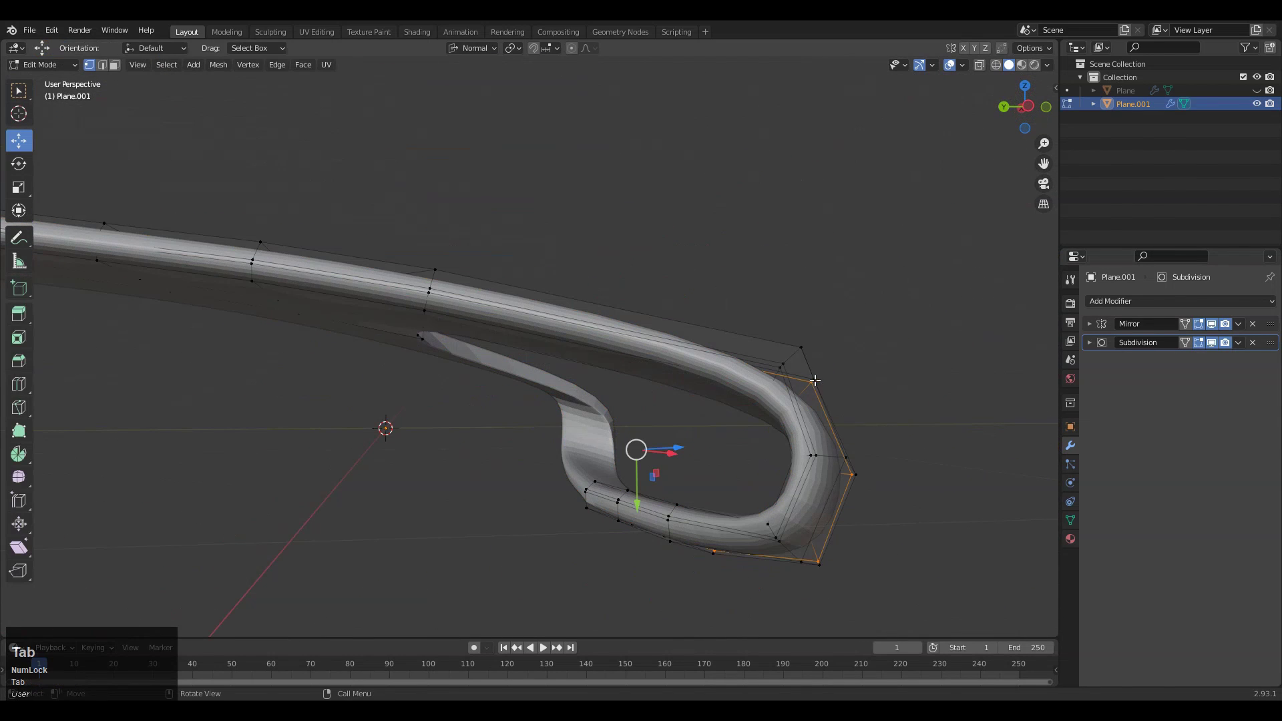
Hide the Subdivision modifier and add a loop cut on the outer rim's upper bevel, slid to -0.7.
left_click(1214, 324)
middle_click_drag(1021, 330, 938, 321, "shift")
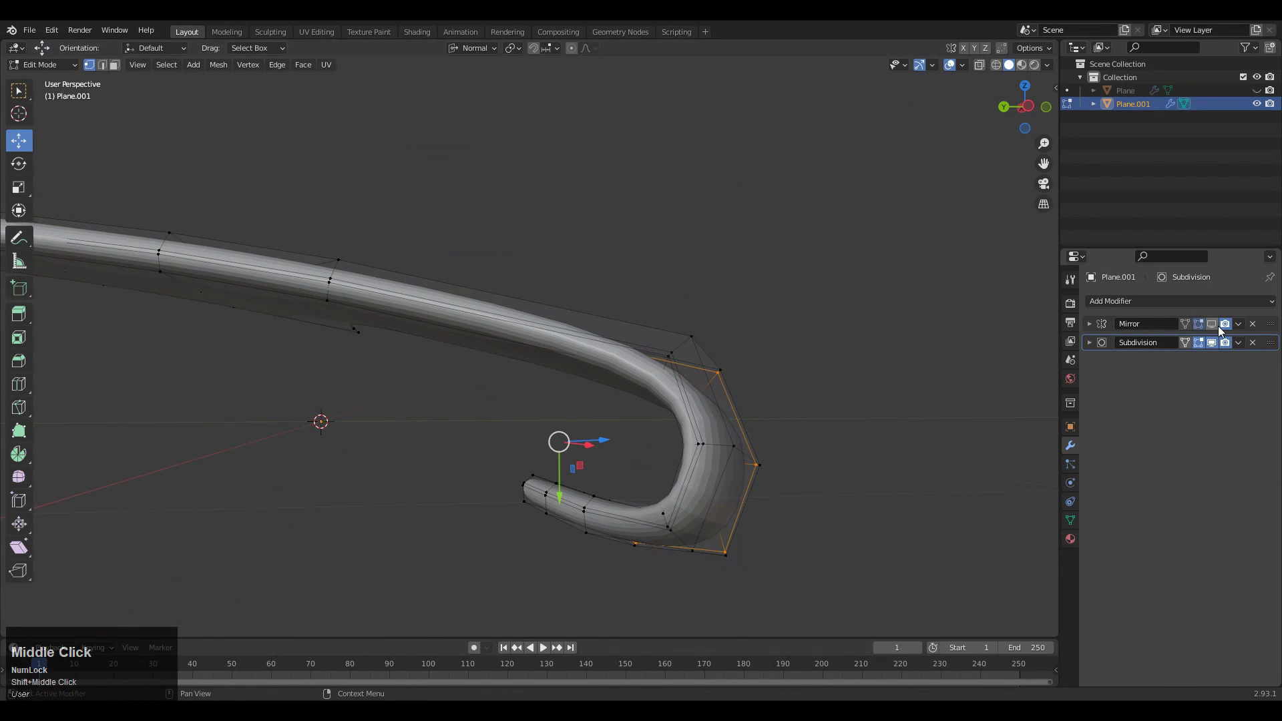
left_click(1211, 341)
middle_click_drag(784, 384, 788, 348, "ctrl")
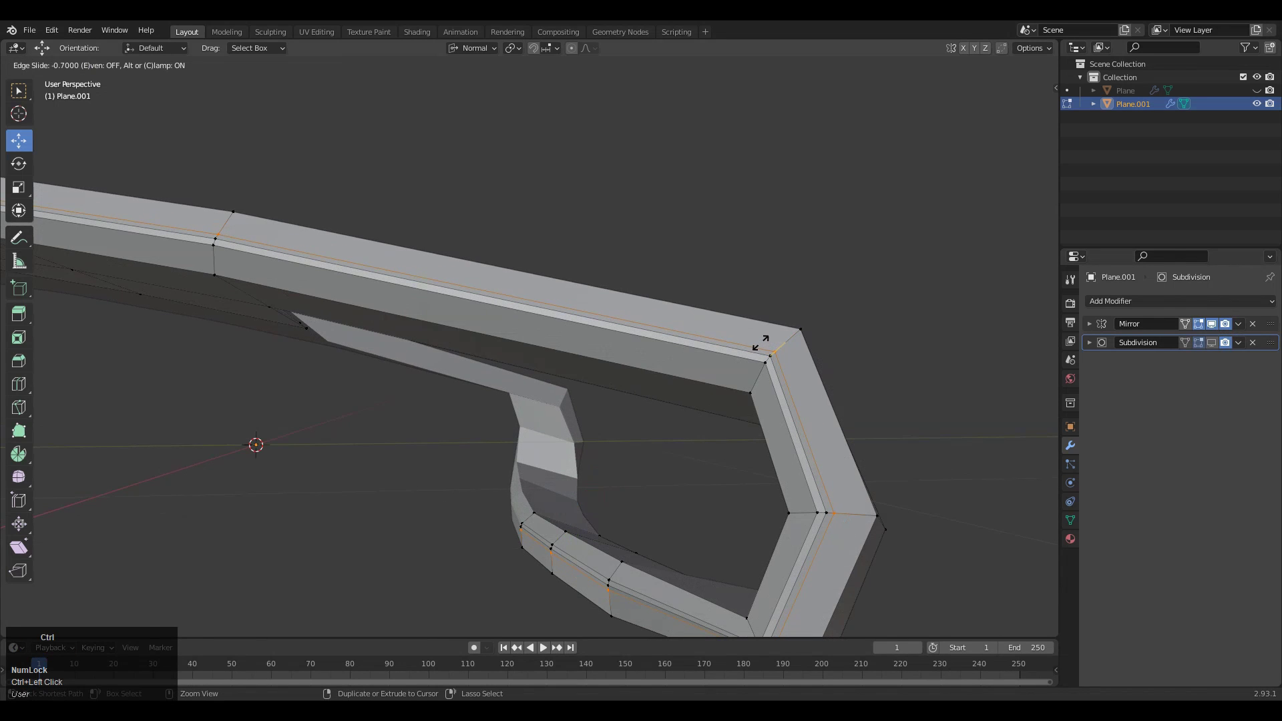
left_click(761, 341)
Add two loop cuts on the outer rim's lower bevel, slid to 0.9 and -0.7 against its edges.
mouse_move(762, 342)
middle_mouse_down()
mouse_move(781, 332)
mouse_move(754, 320)
middle_mouse_up()
middle_click_drag(754, 320, 674, 393, "shift")
key("ctrl+r")
left_click(737, 327)
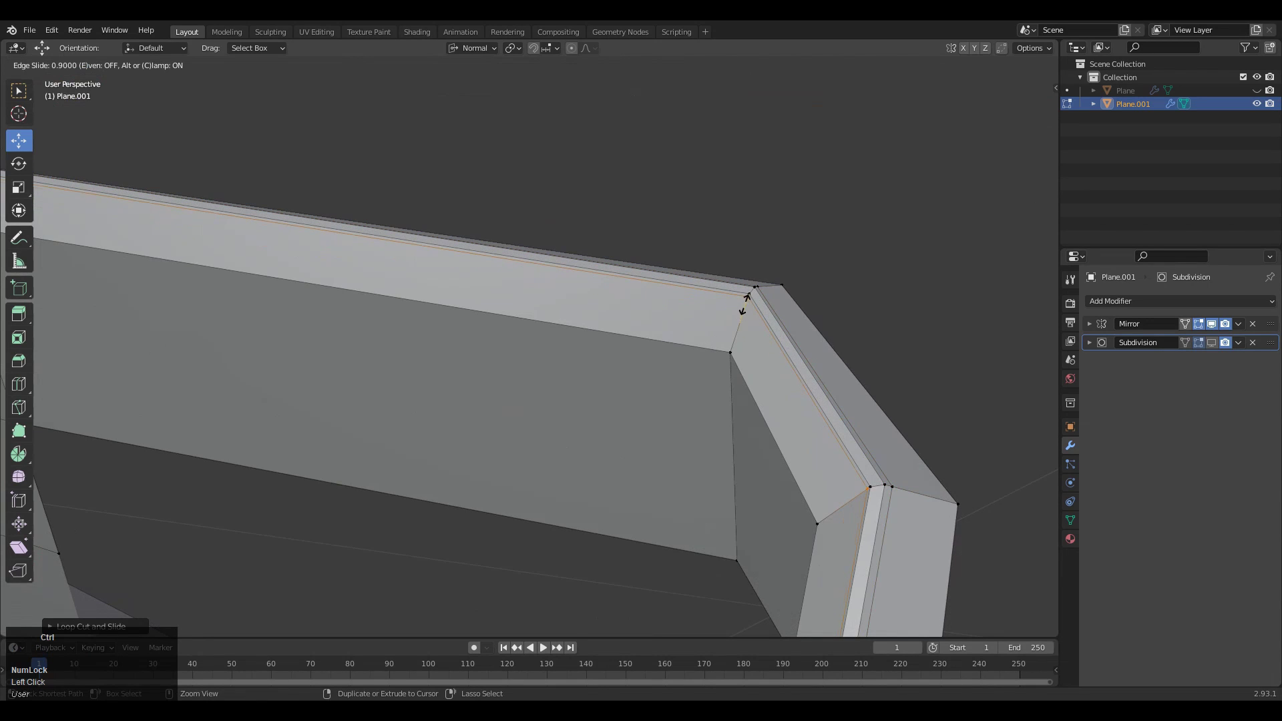
key("ctrl+r")
left_click(743, 311)
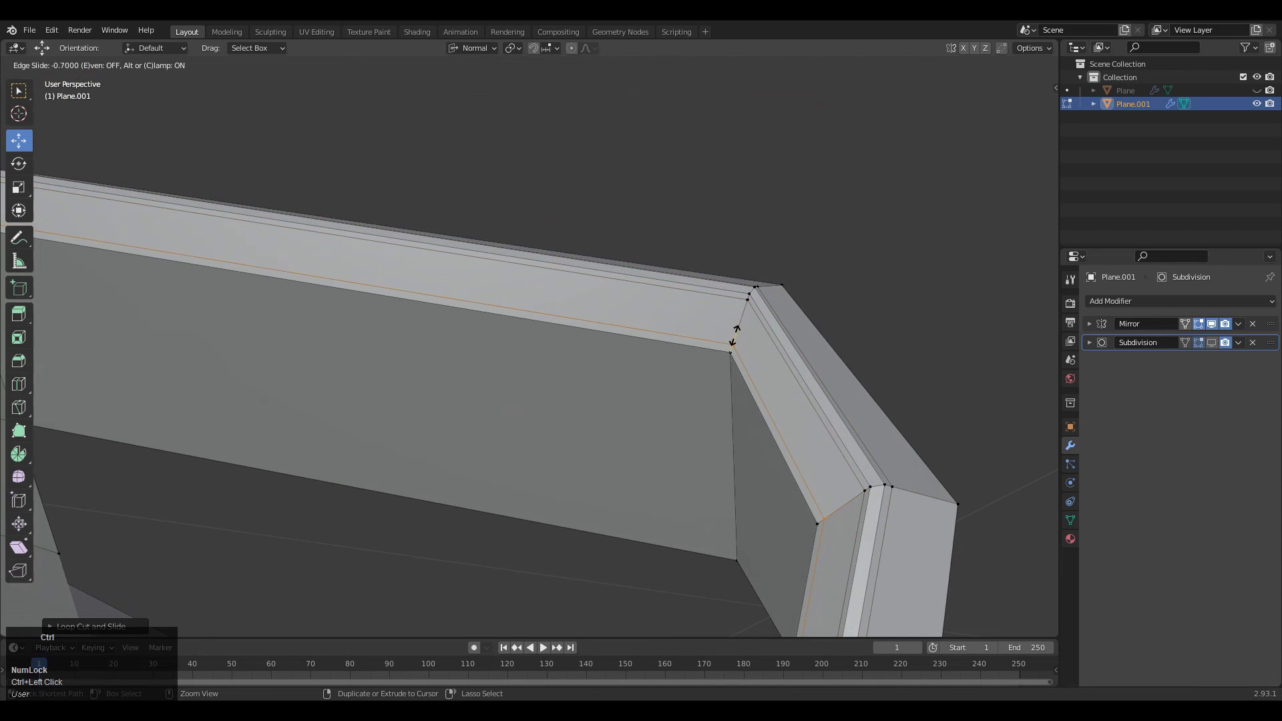
Add a loop cut on the outer rim's upper bevel close to the top face's border.
middle_click_drag(742, 331, 642, 389)
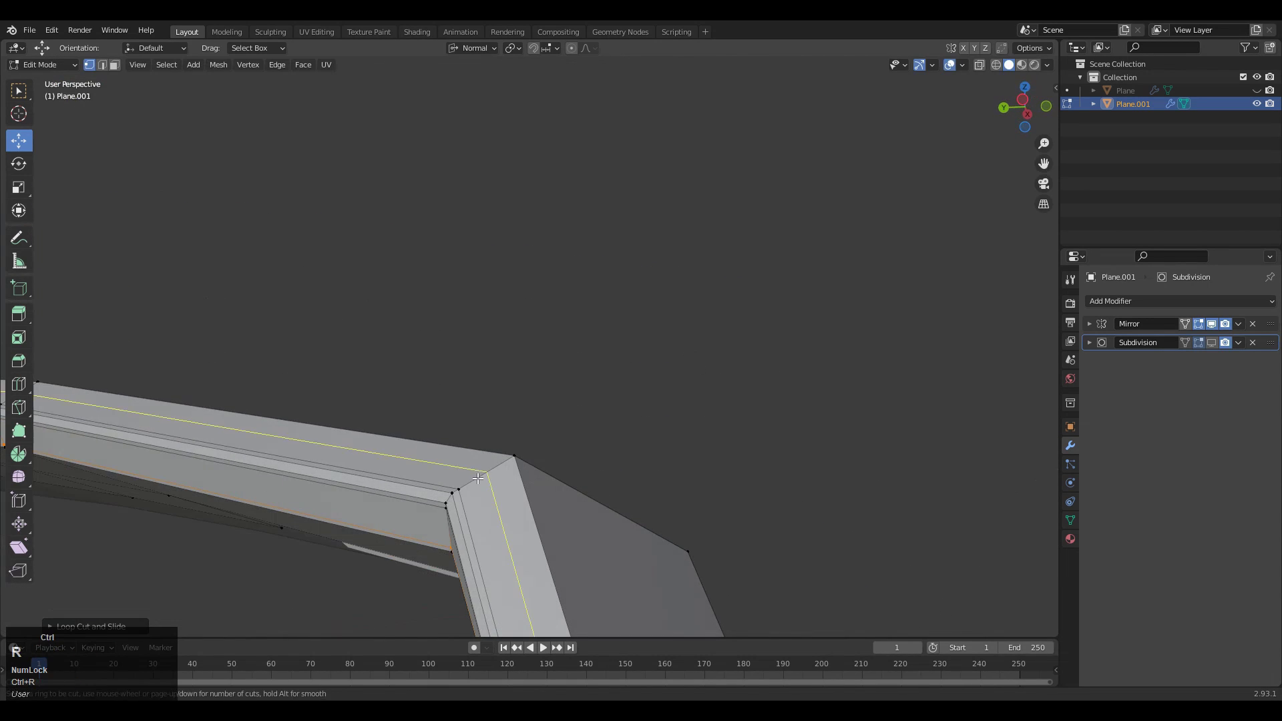
left_click(477, 478, "ctrl")
left_click(501, 460)
Add two loop cuts along the top face, one beside the outer rim and one slid to 0.8 near the opening's edge.
middle_click_drag(495, 404, 337, 395)
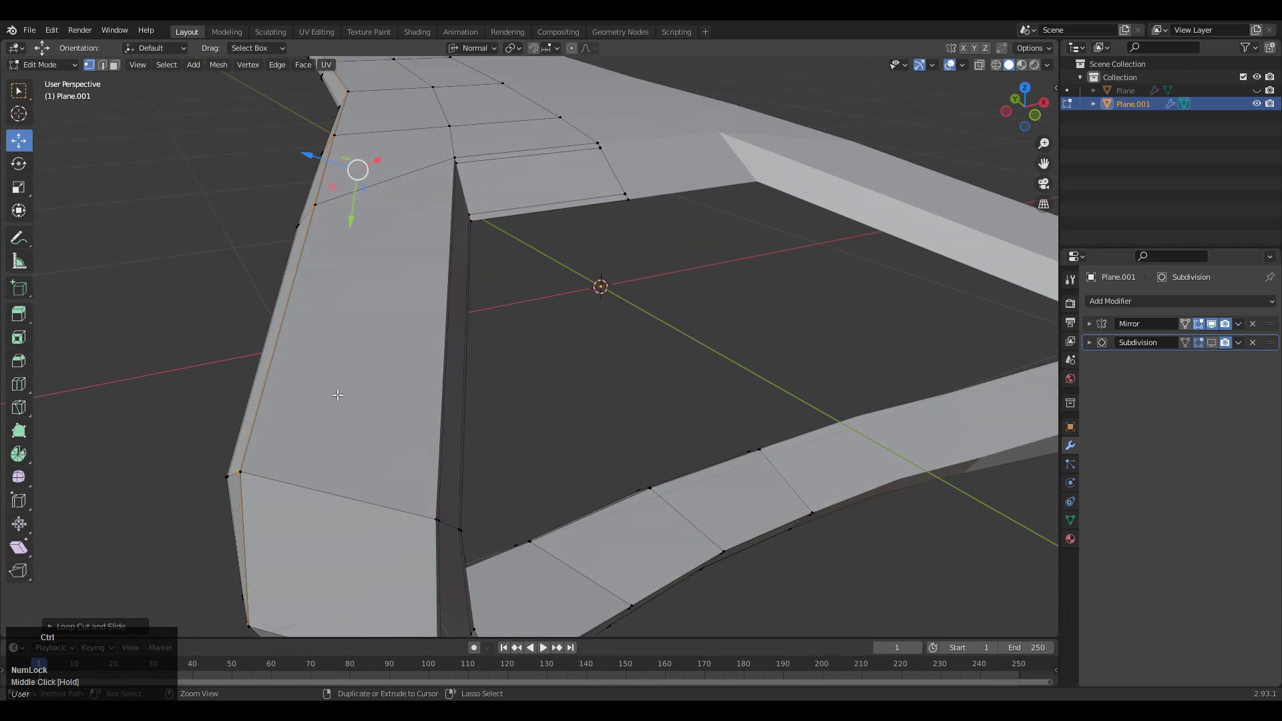
left_click(305, 484, "ctrl")
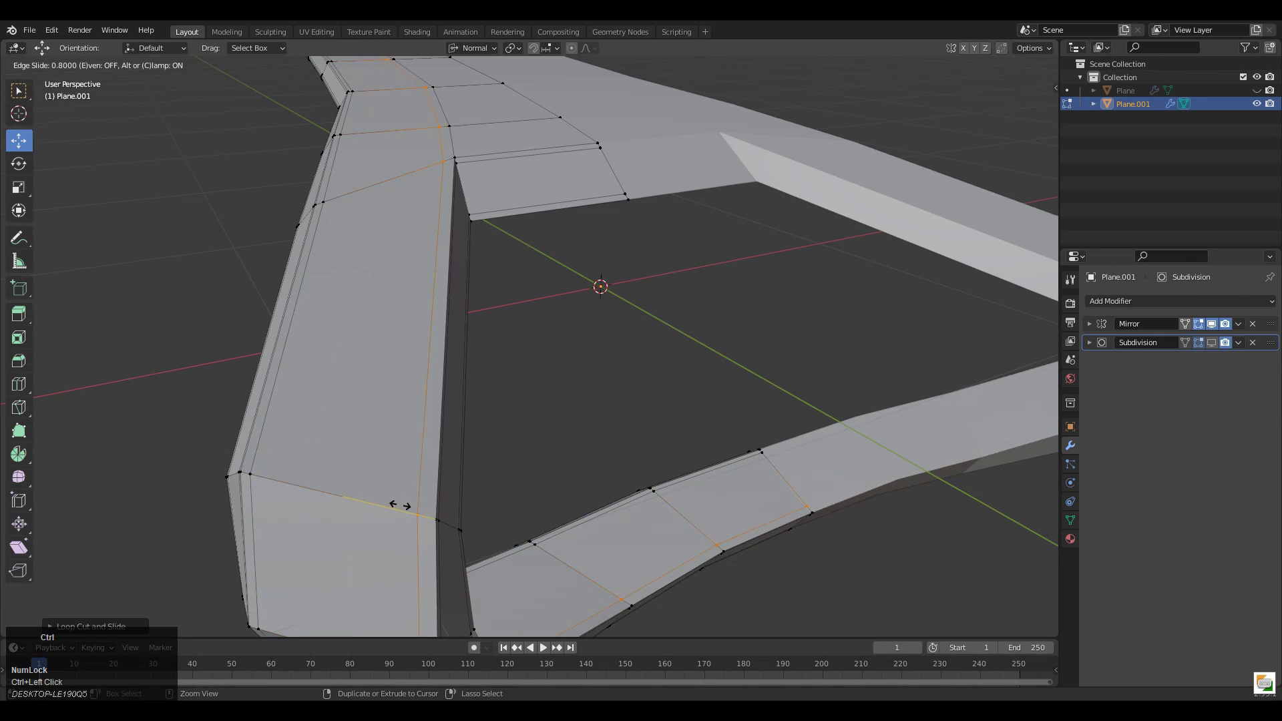
middle_click_drag(406, 509, 411, 560, "ctrl")
middle_click_drag(428, 428, 483, 477)
Shade the body smooth in Object Mode and set the Subdivision modifier's viewport level to 3.
key("Tab")
left_click(704, 332)
middle_click_drag(507, 326, 543, 387)
left_click(544, 383)
right_click(546, 373)
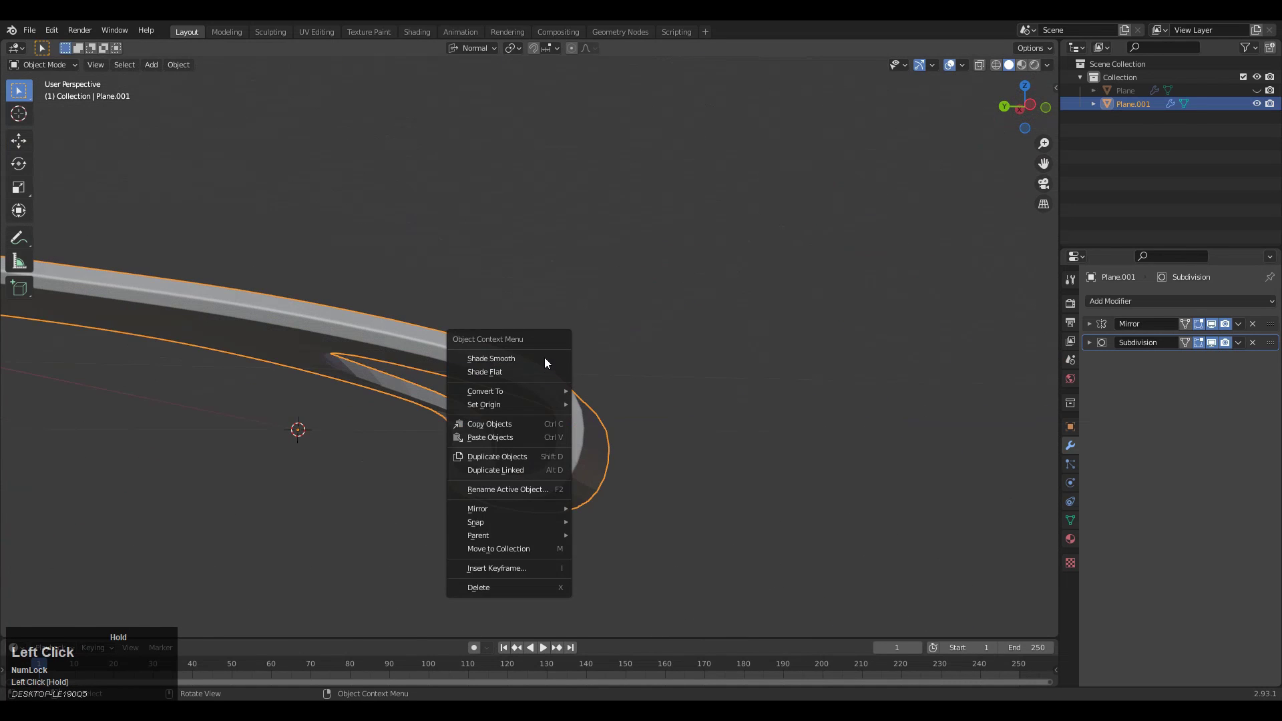
left_click(543, 359)
left_click(1088, 341)
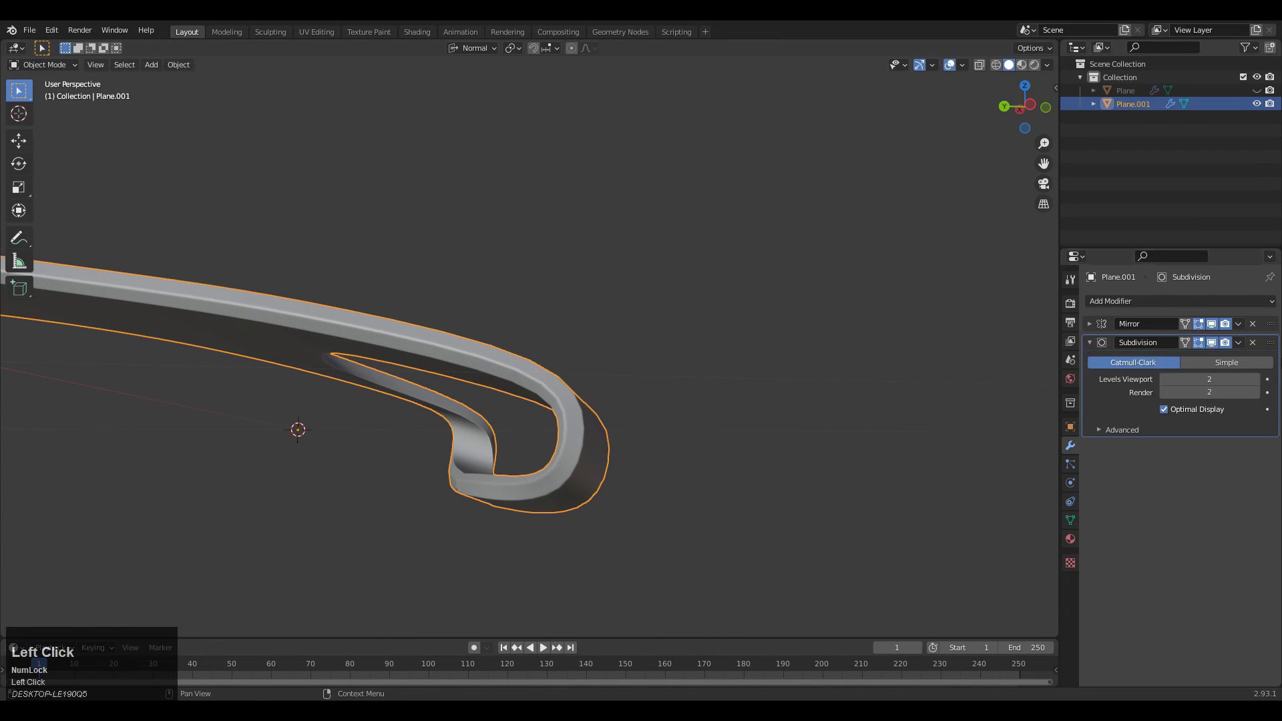
middle_click_drag(623, 415, 1181, 399)
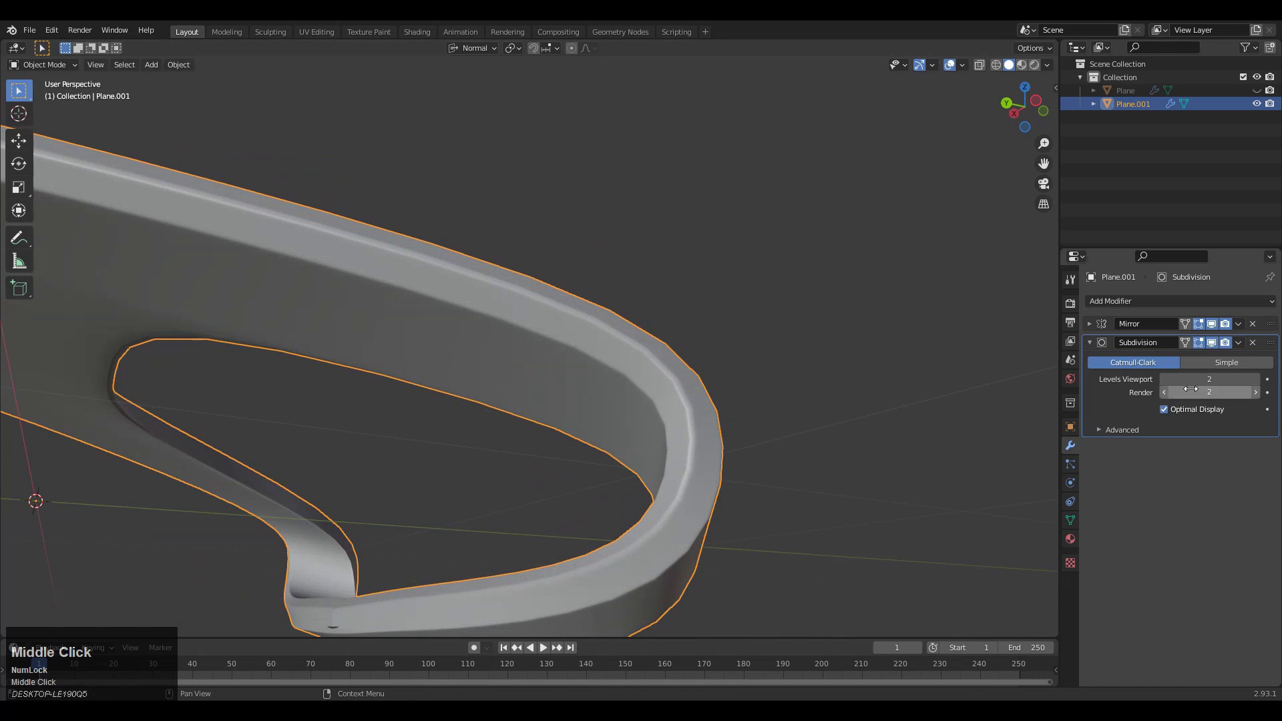
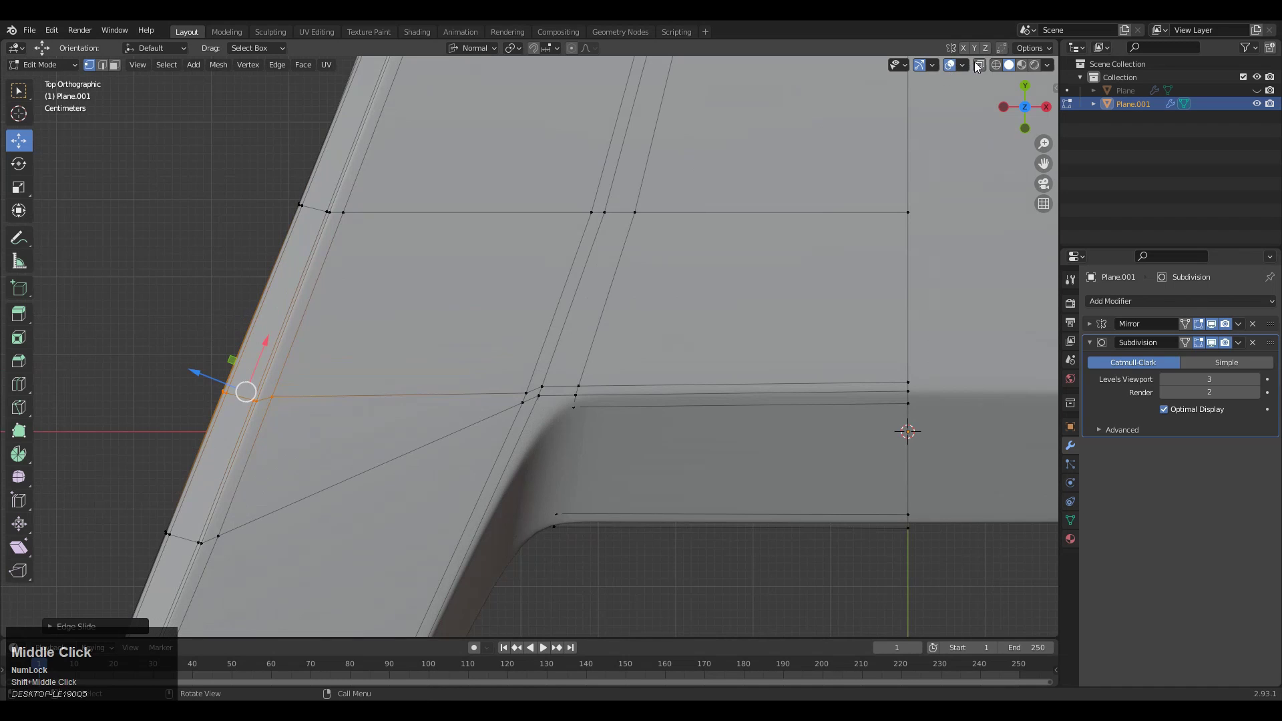
Select the stacked vertices at the opening's inner corner using X-ray, and slide them with the Subdivision modifier hidden.
left_click(978, 65)
left_click_drag(511, 360, 529, 393)
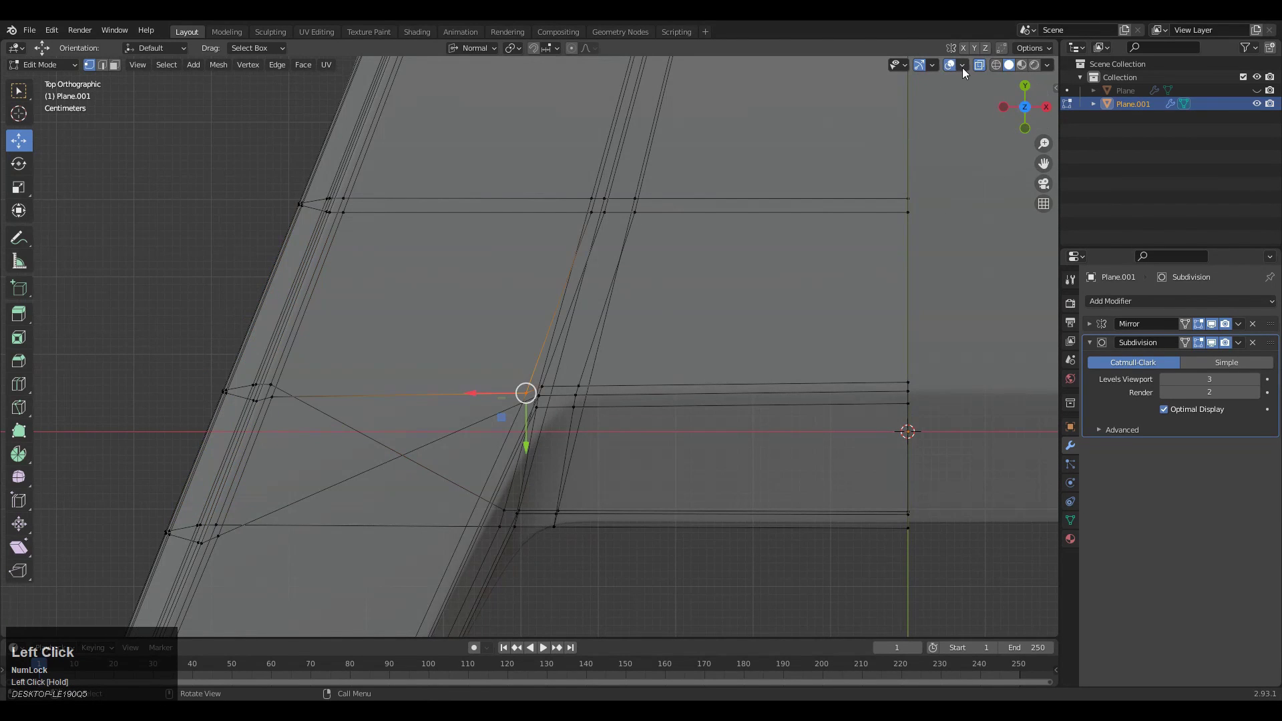
left_click(979, 65)
middle_click_drag(554, 360, 618, 148)
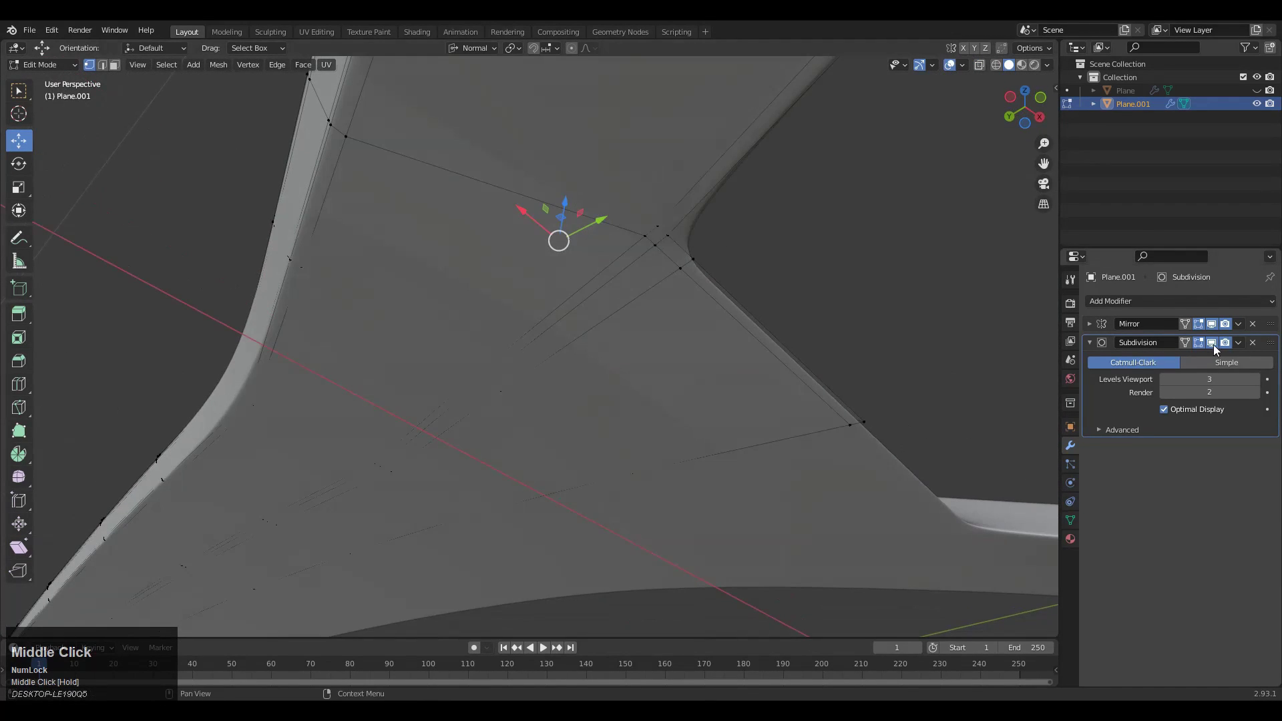
left_click(1212, 344)
middle_click_drag(678, 332, 640, 467)
key("g")
left_click(649, 305)
Pull the rim edges at the body's narrow end outward along their normal, align them flush with the end in top view, and check in Object Mode.
key("Tab")
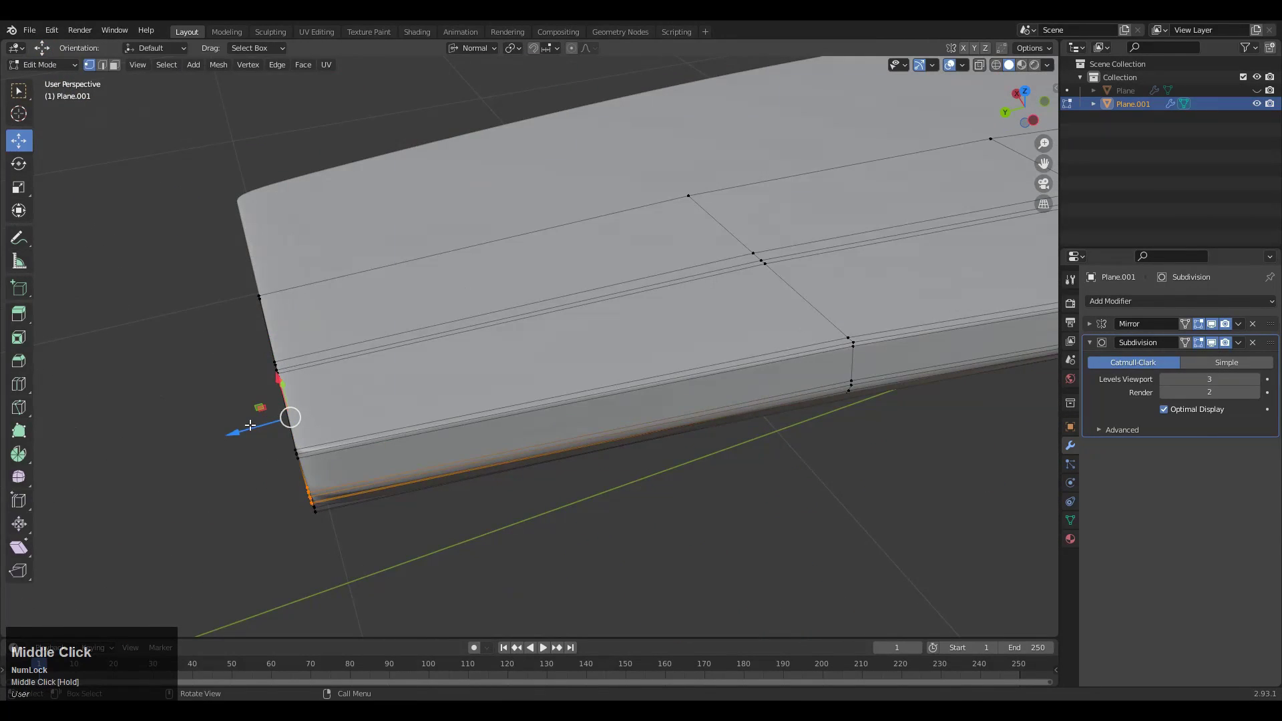
left_click_drag(250, 426, 229, 427)
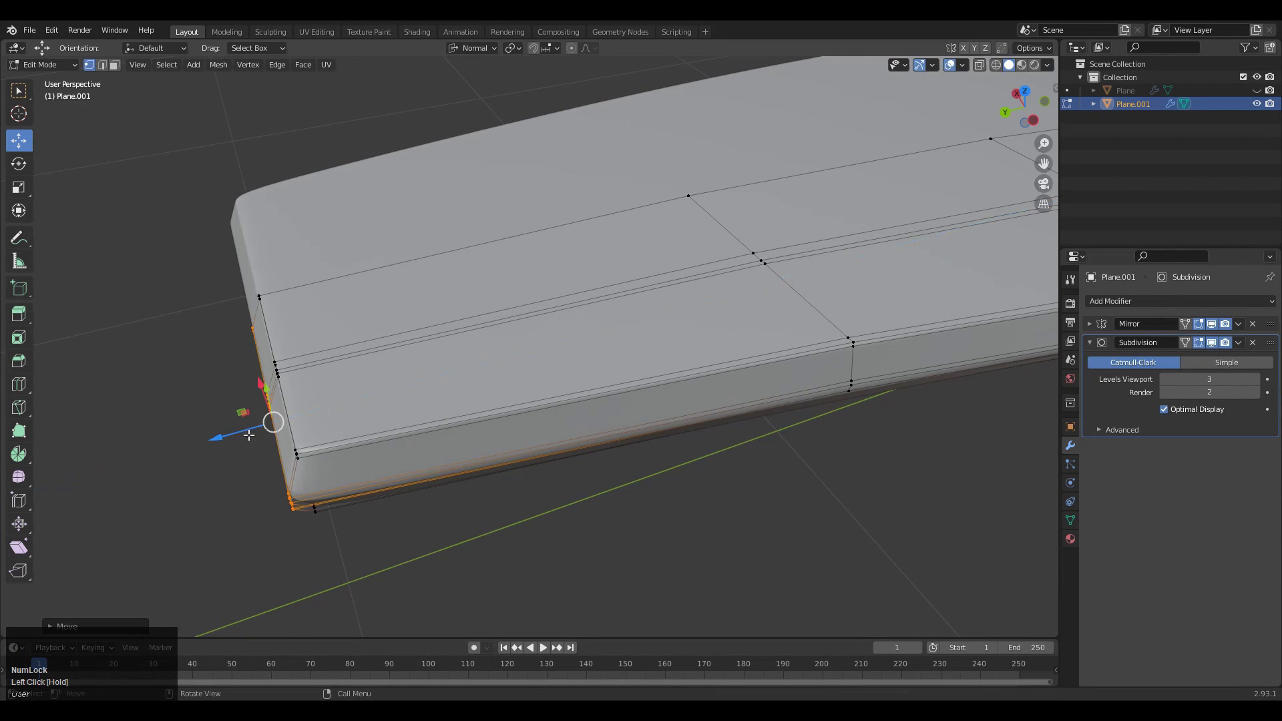
middle_click_drag(229, 428, 404, 386)
left_click(1023, 89)
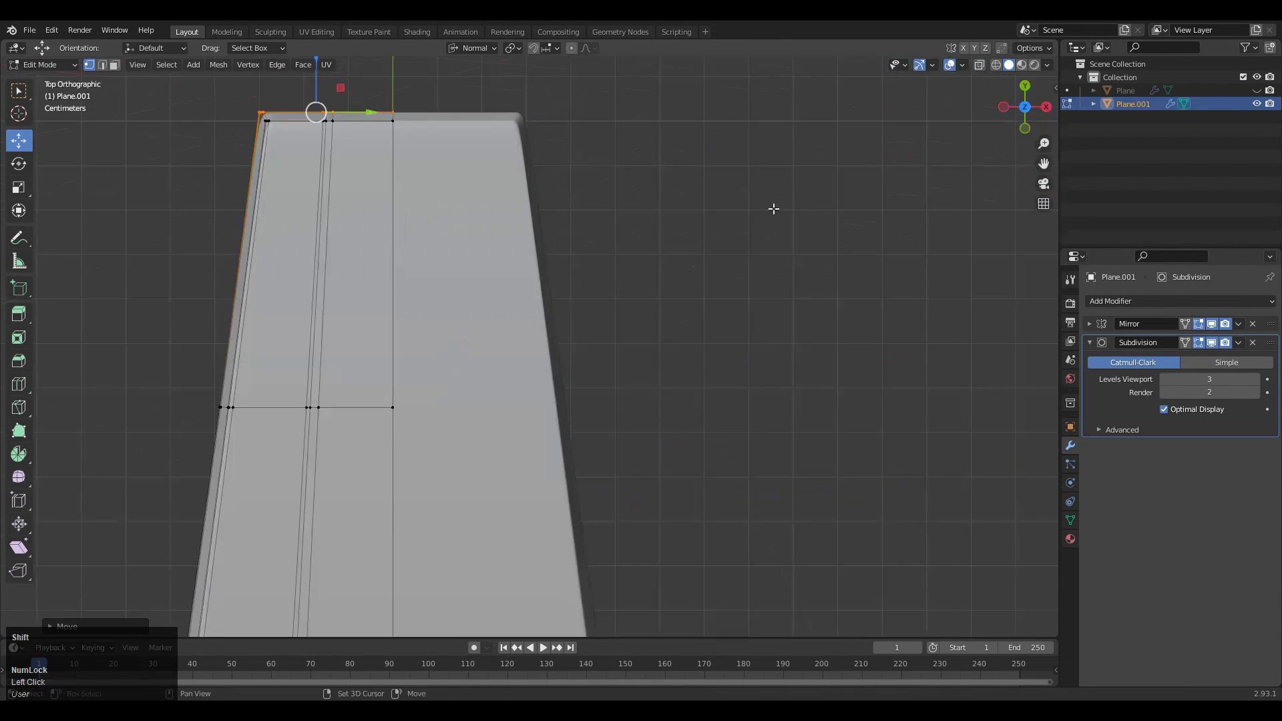
middle_click_drag(317, 75, 422, 205, "shift")
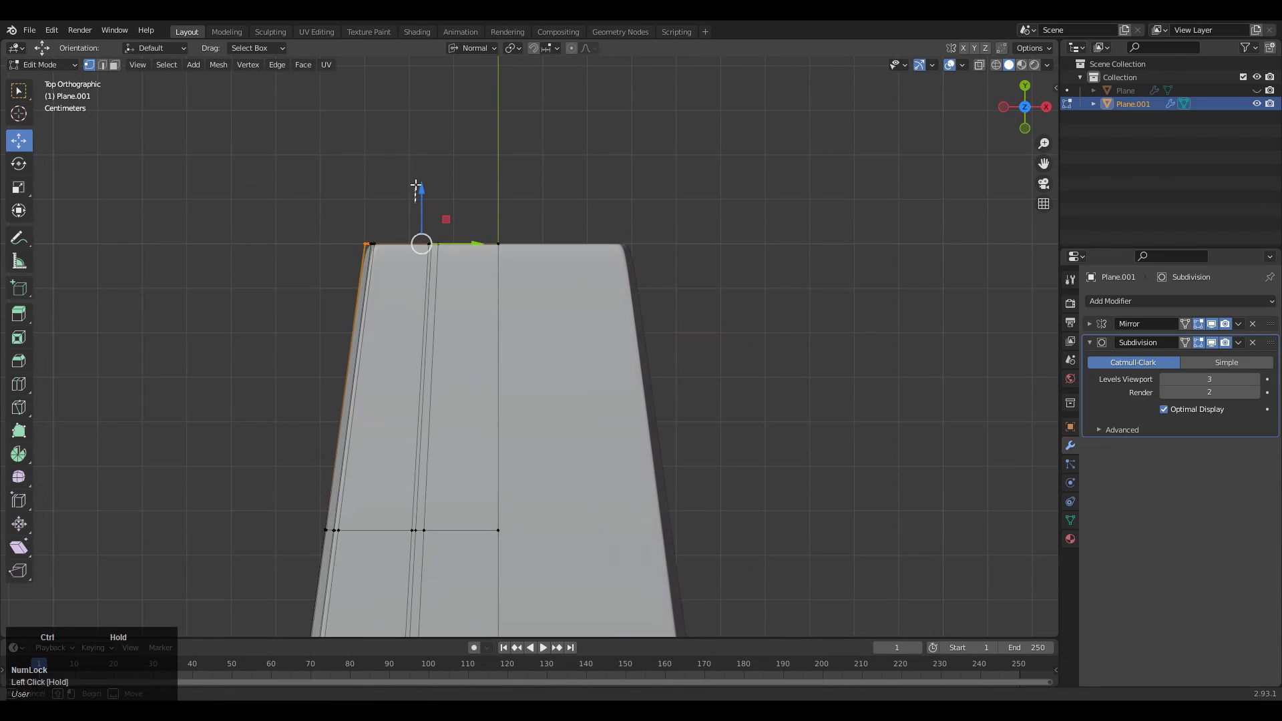
left_click_drag(422, 195, 423, 178)
middle_click_drag(423, 177, 687, 269)
key("Tab")
key("Tab")
Hide the Subdivision modifier and slide the upper inner edge loop of the rim's side band downward to 0.5.
left_click(1211, 343)
scroll(572, 280, "up", 3)
key("2")
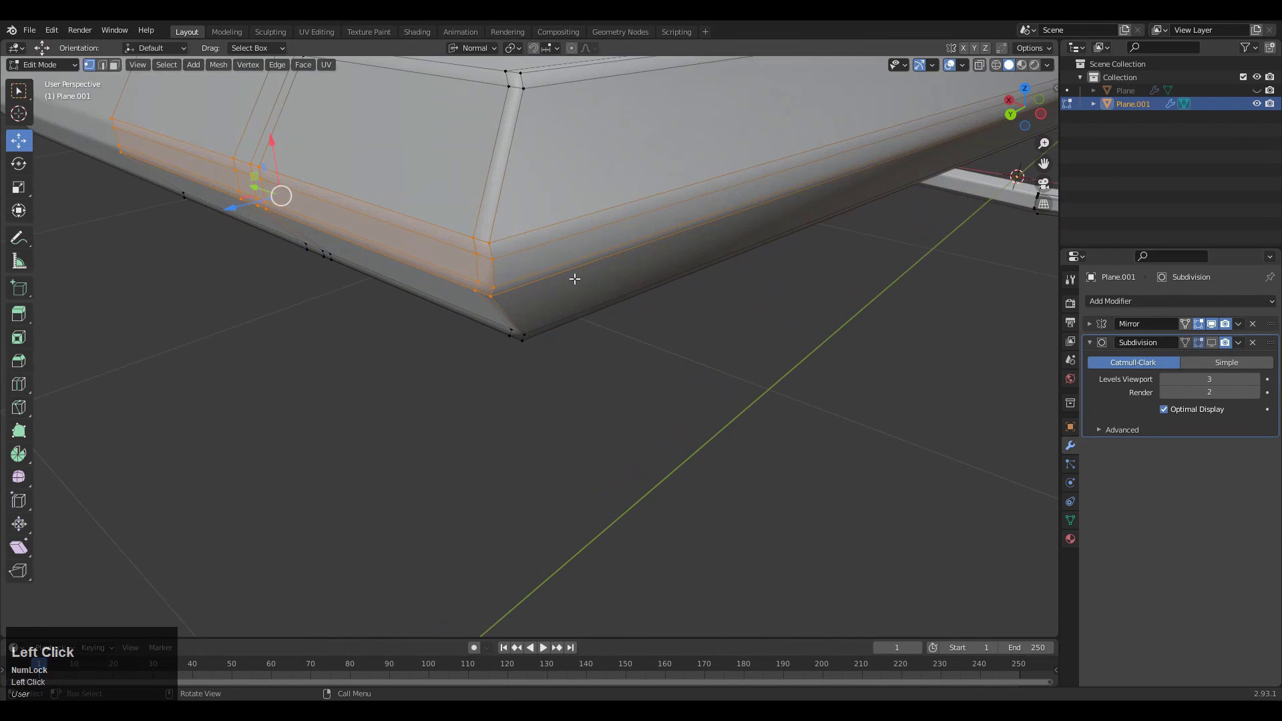
key("alt+a")
middle_click_drag(572, 280, 615, 276)
middle_click_drag(615, 276, 677, 245, "shift")
key("2")
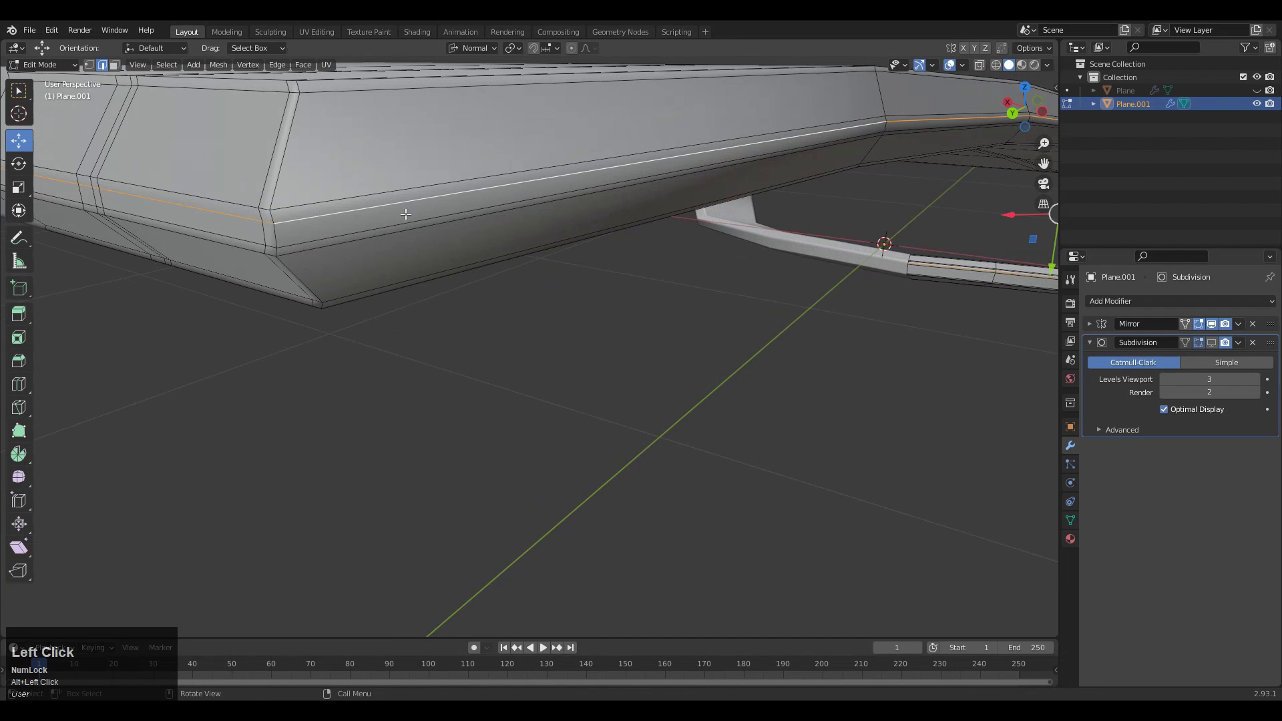
key("g")
key("g")
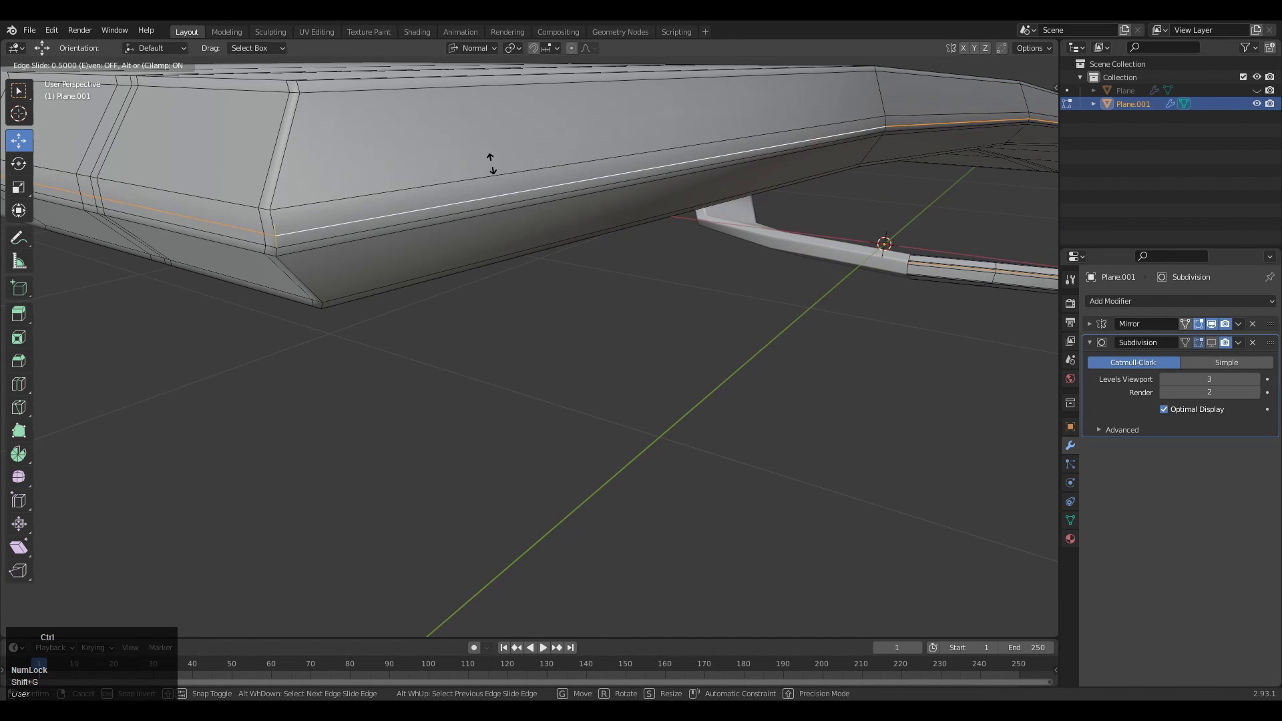
left_click(492, 164)
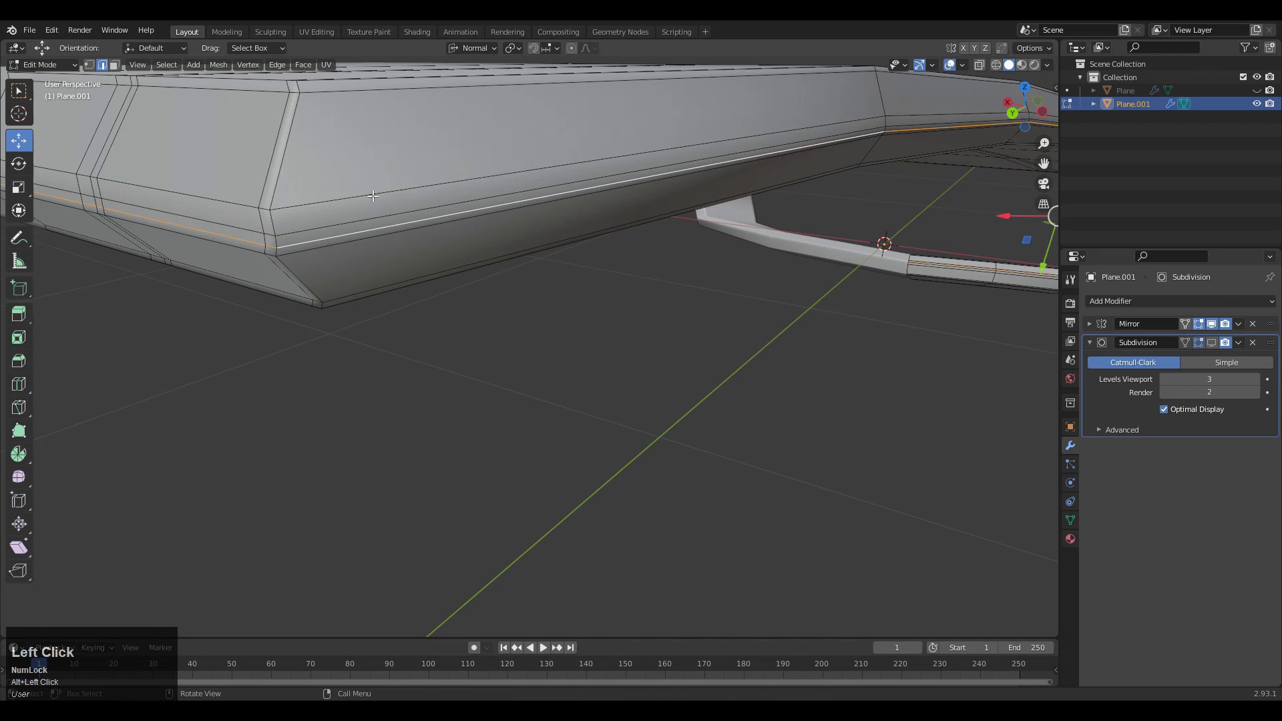
Slide the side band's lower inner loop up beside the upper one, and dissolve the band's leftover border loops.
key("g")
key("g")
left_click(399, 178)
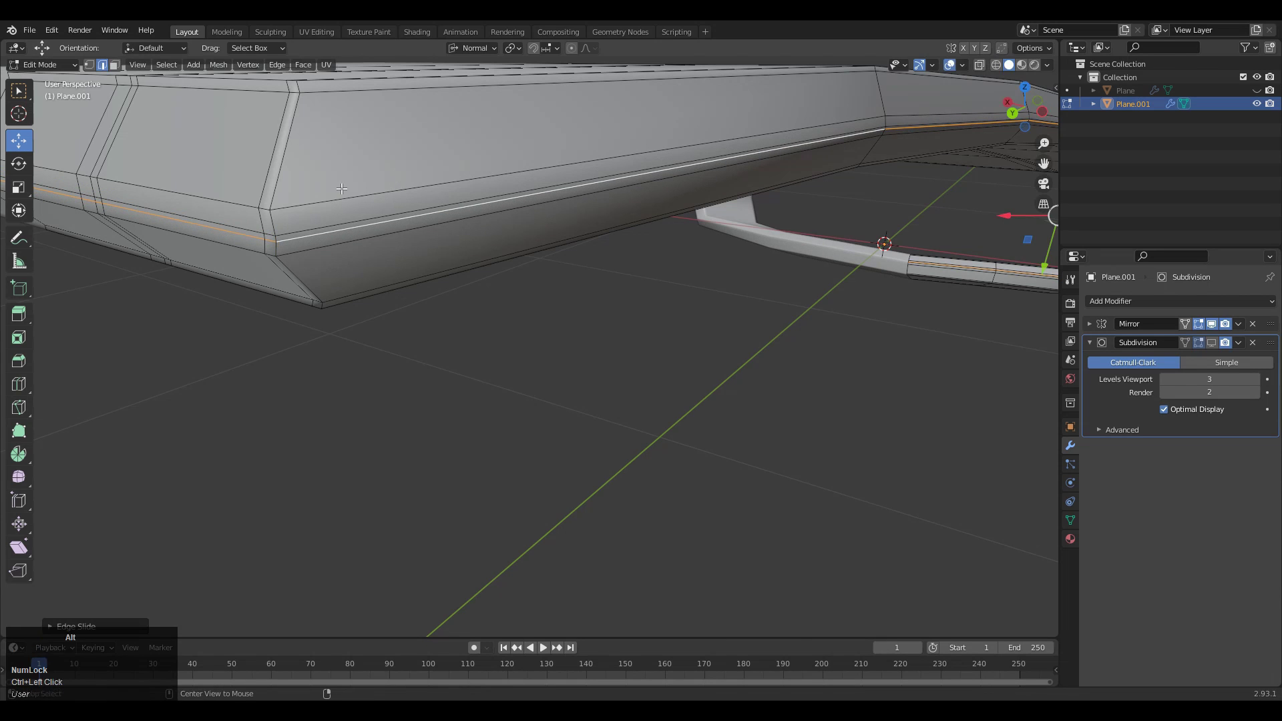
key("g")
key("g")
right_click(403, 255)
key("ctrl+x")
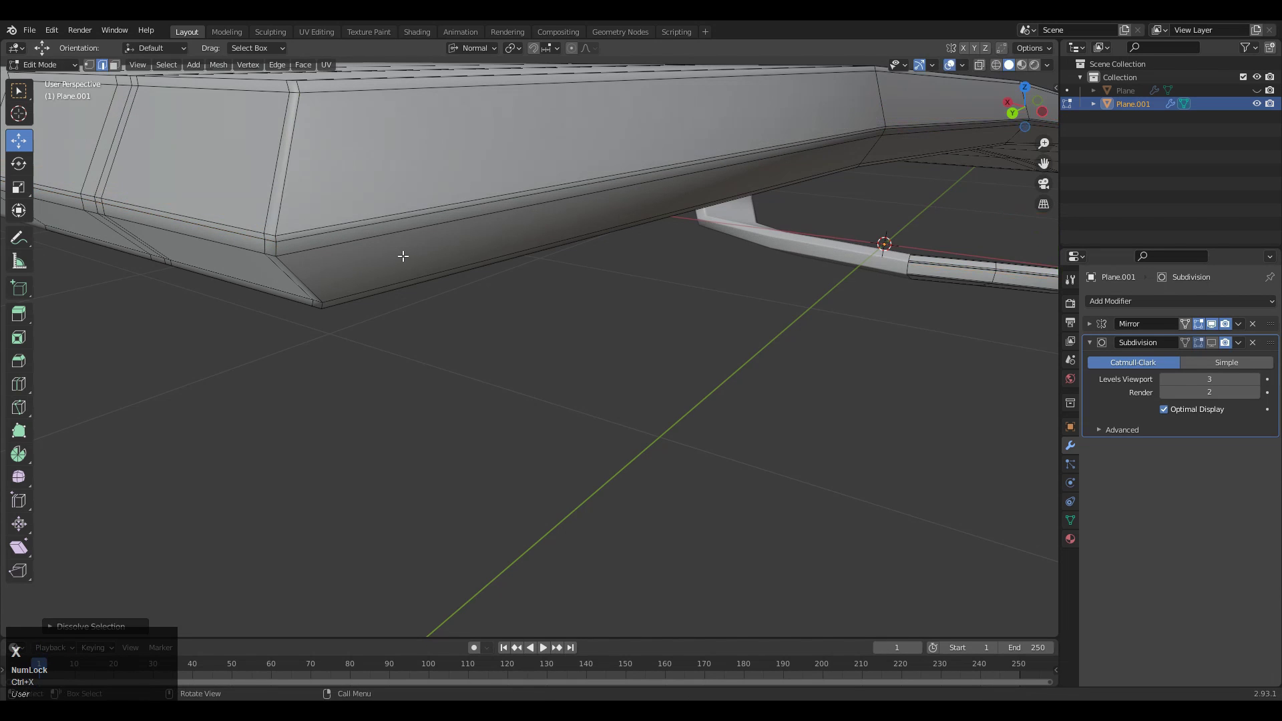
Add support loop cuts beside the rim's side edge, slid to -0.9 on the upper side face and 0.8 on the lower.
key("g")
key("g")
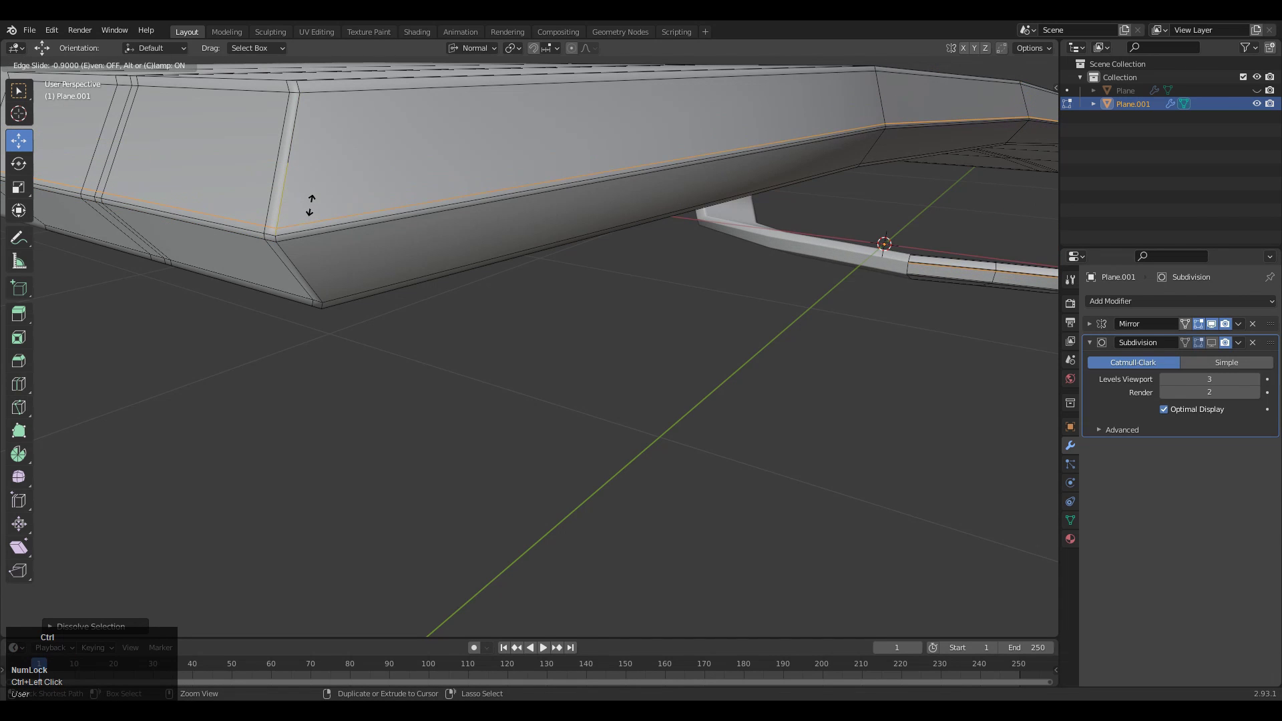
key("g")
key("g")
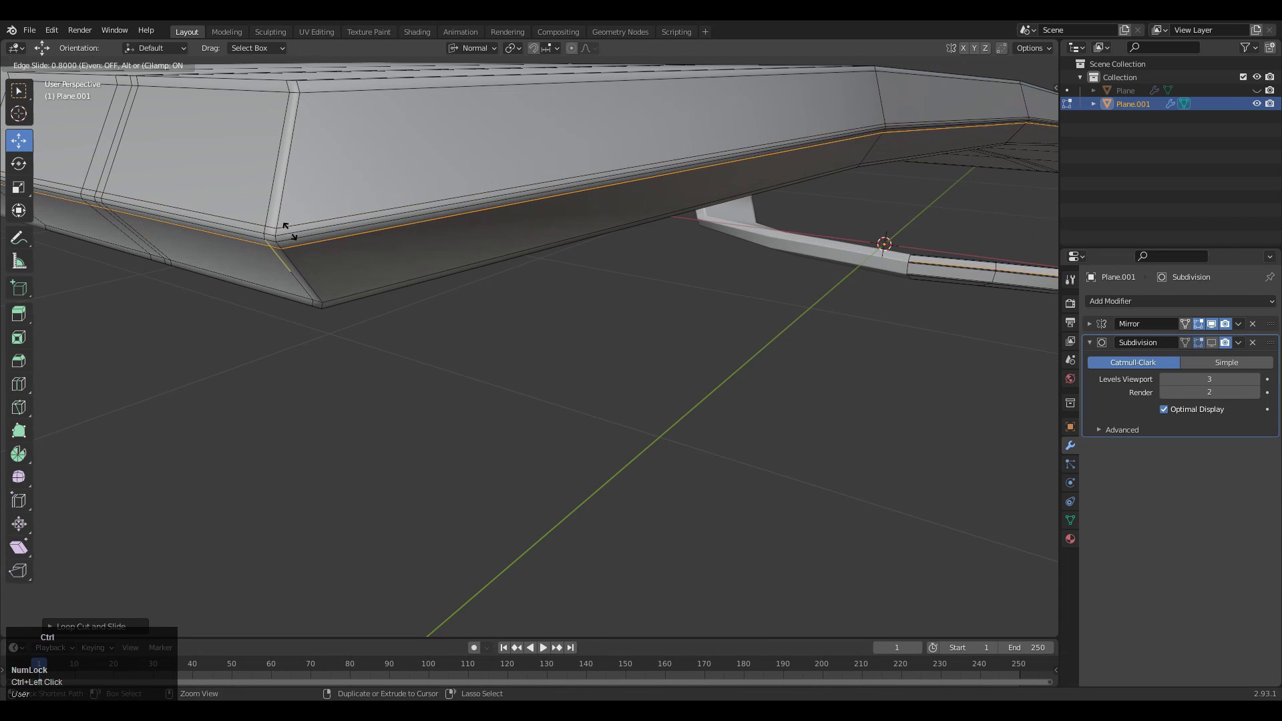
key("g")
key("g")
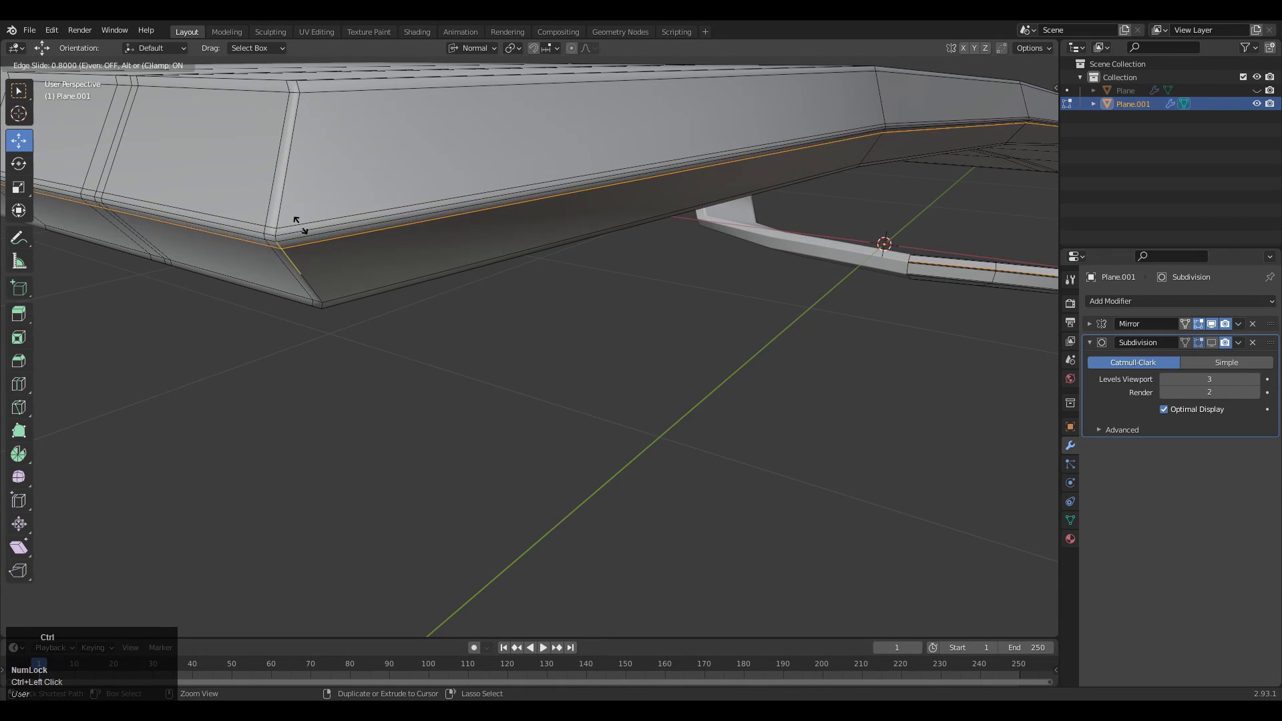
left_click(301, 226)
Show the Subdivision modifier in Object Mode to inspect the smoothed narrow end, and return to Edit Mode.
middle_click_drag(300, 226, 1224, 327)
key("Tab")
left_click(1211, 342)
left_click(826, 175)
middle_click_drag(826, 174, 468, 294)
key("Tab")
Slide the support loops below and above the rim's side edge, the lower one to -0.1, and check the smoothing in Object Mode.
middle_click_drag(467, 293, 524, 325, "ctrl")
key("g")
key("g")
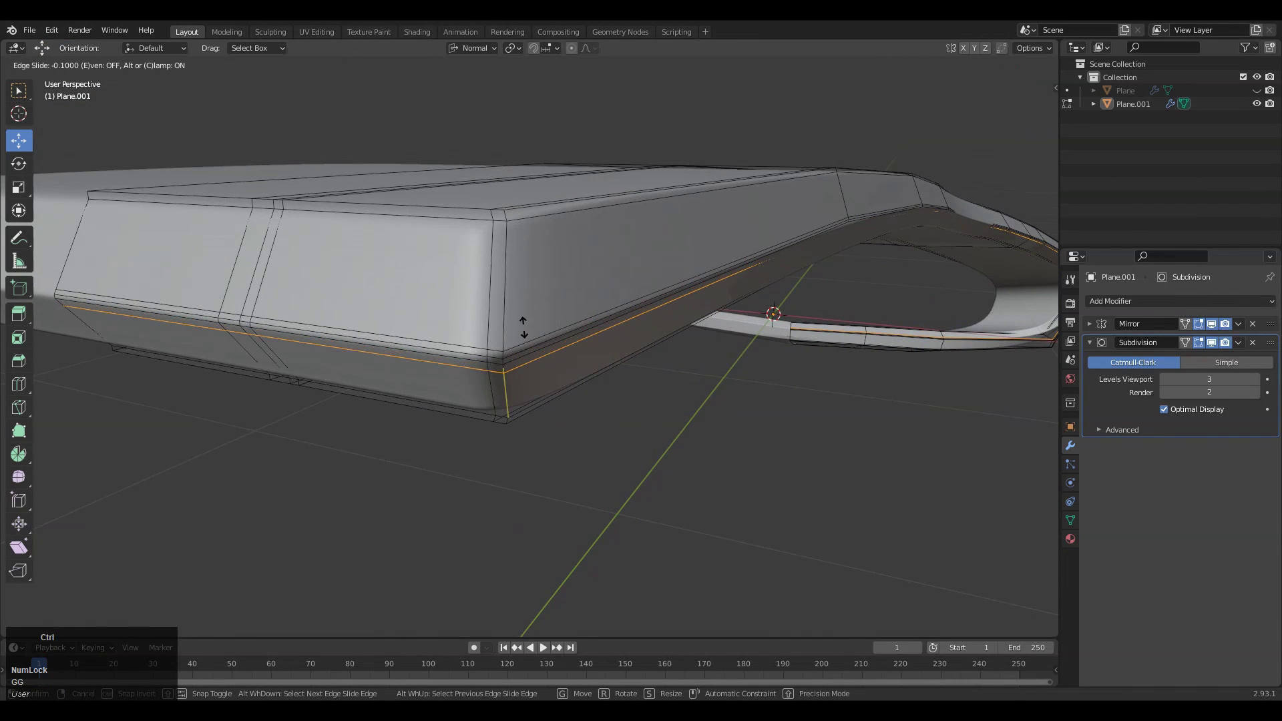
left_click(524, 330)
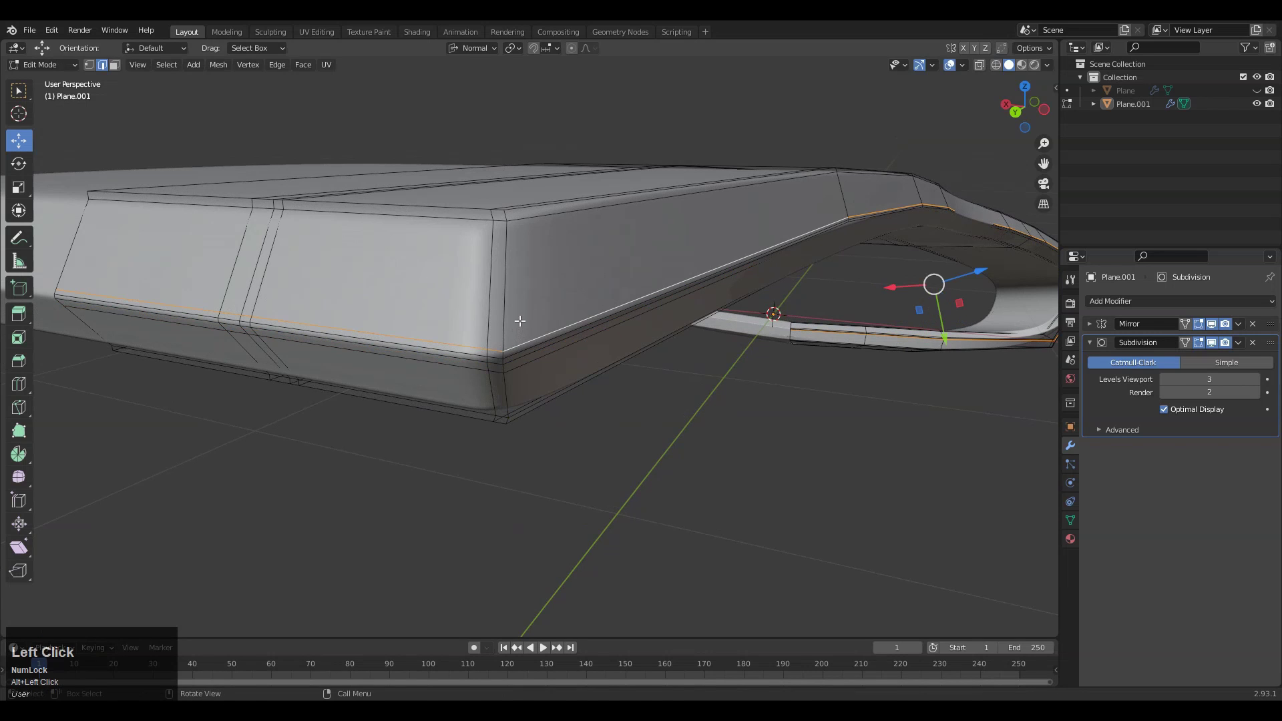
key("g")
key("g")
left_click(518, 310)
key("Tab")
key("Tab")
Dissolve the support loops nearest the top and bottom borders of the rim's side faces.
middle_click_drag(535, 274, 414, 256, "shift")
key("ctrl+x")
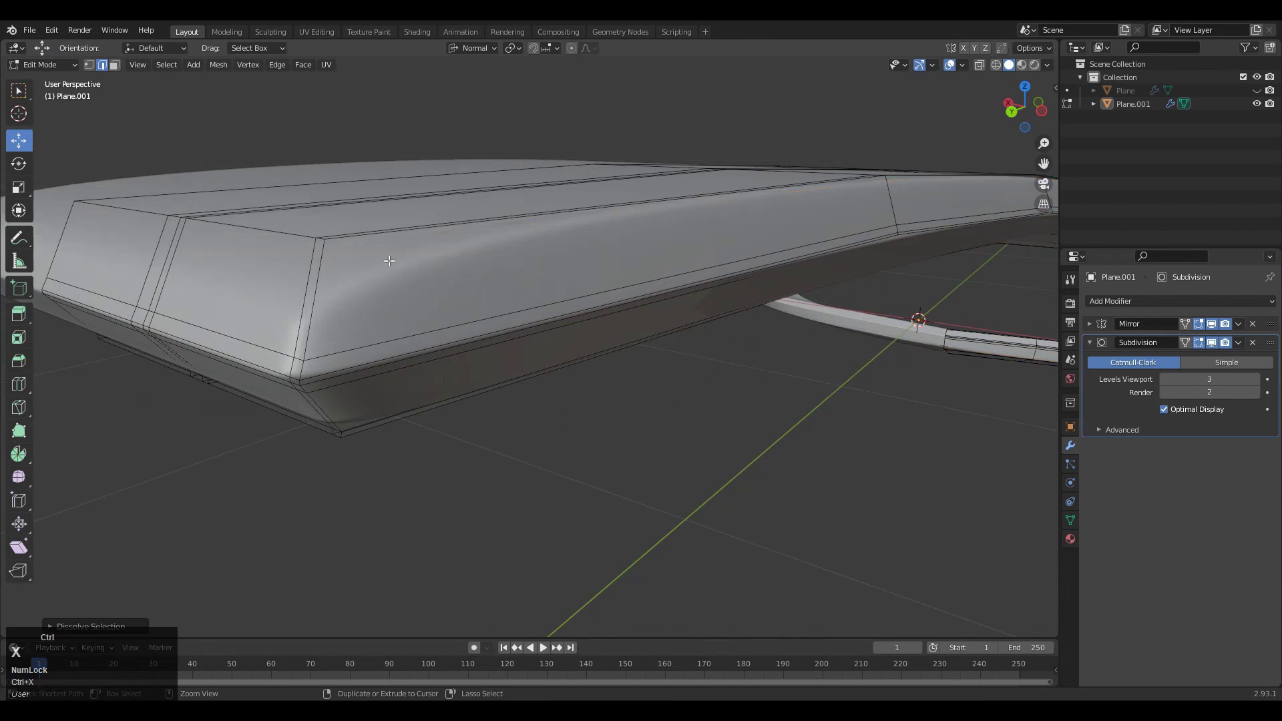
middle_click_drag(390, 378, 427, 477)
key("ctrl+x")
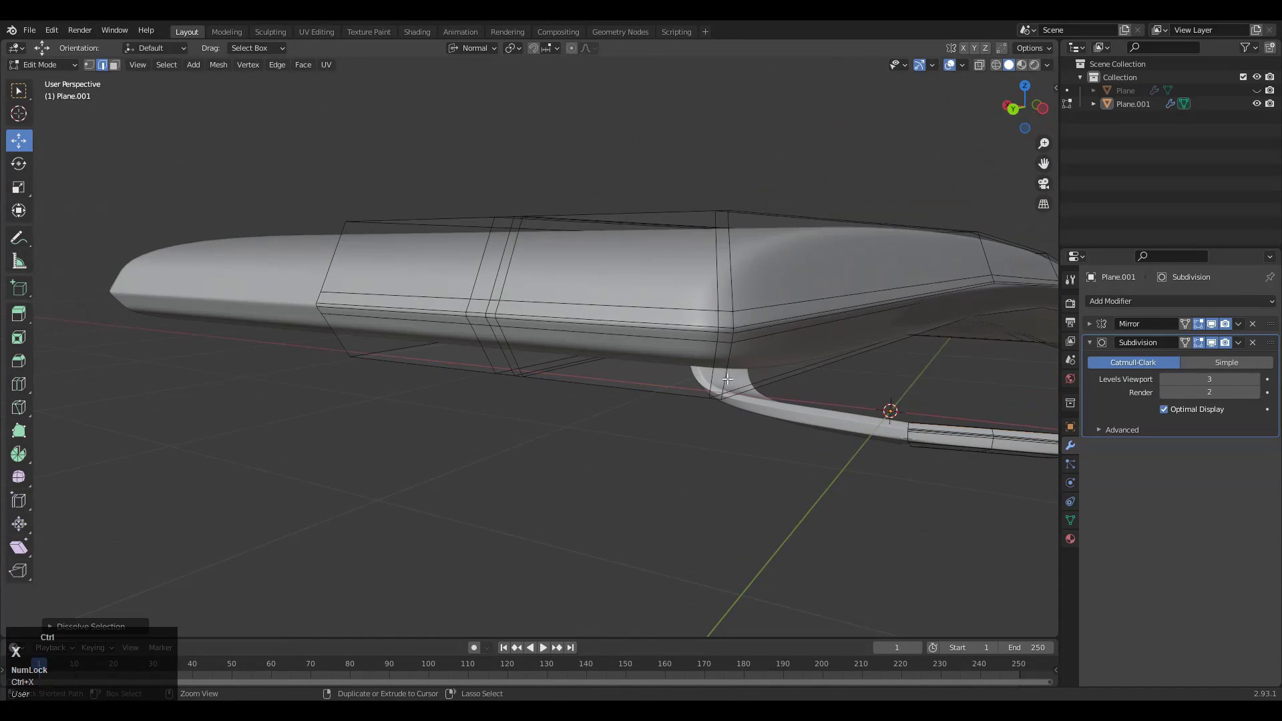
Add loop cuts near the lower side face's bottom border, slid to -0.8, and near the upper side face's top border, and leave Edit Mode.
middle_click_drag(507, 308, 564, 248)
key("ctrl+r")
left_click(559, 178)
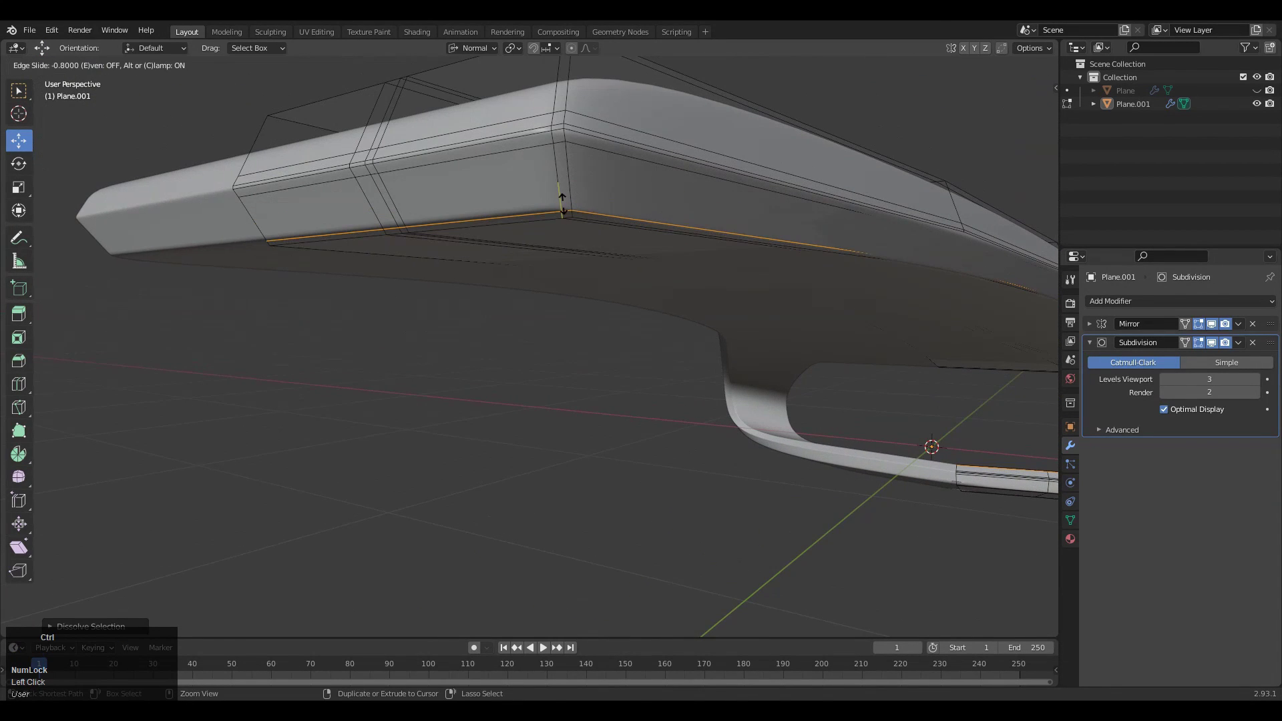
middle_click_drag(563, 204, 627, 382)
key("ctrl+r")
left_click(539, 457)
left_click(546, 414, "ctrl")
key("Tab")
scroll(576, 328, "down", 8)
left_click(626, 282)
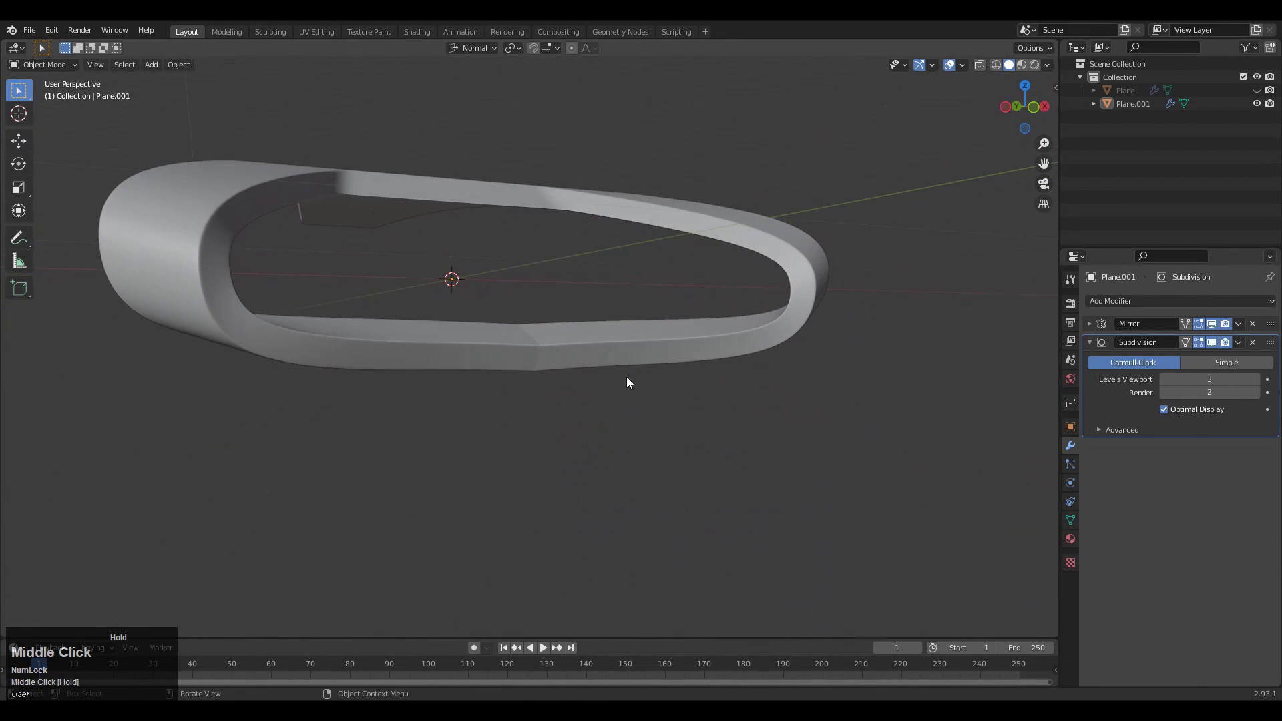
Select the crossbar's centre edge loop in Edit Mode and expand the Mirror modifier's settings.
left_click(492, 367)
key("Tab")
middle_click_drag(491, 370, 400, 460, "ctrl")
middle_click_drag(400, 460, 496, 405, "shift")
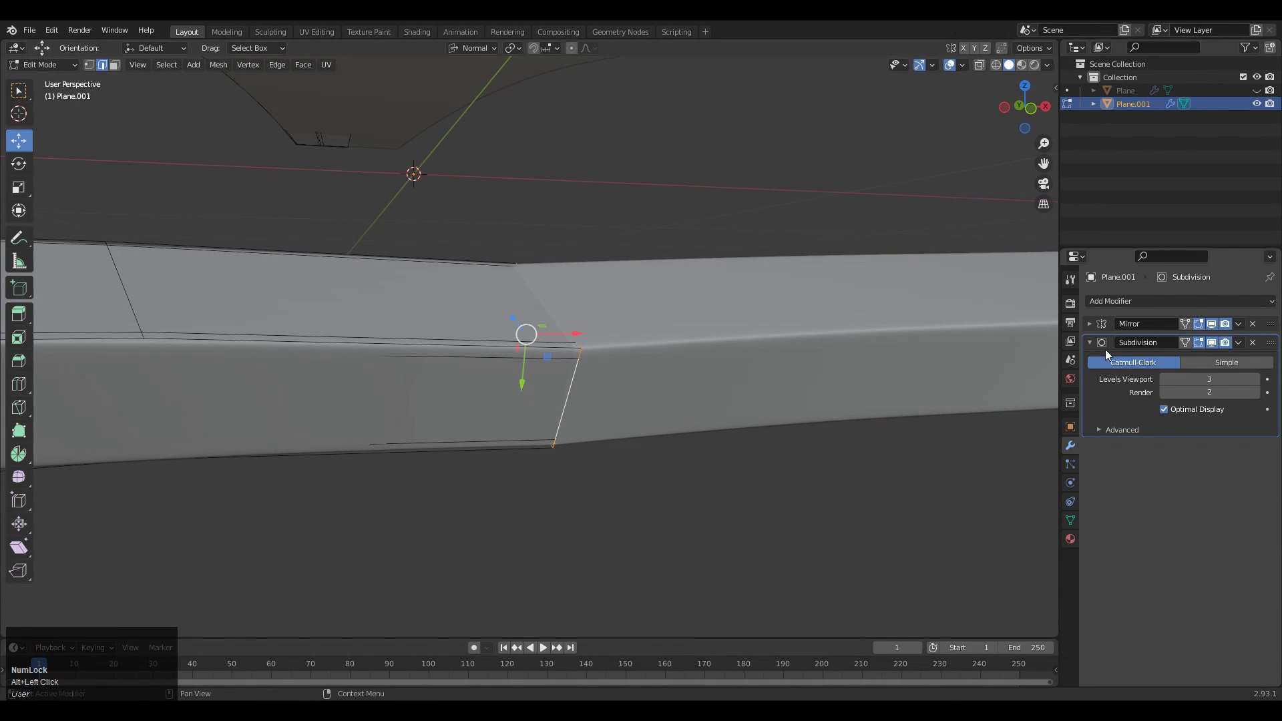
left_click(1090, 324)
left_click(1164, 407)
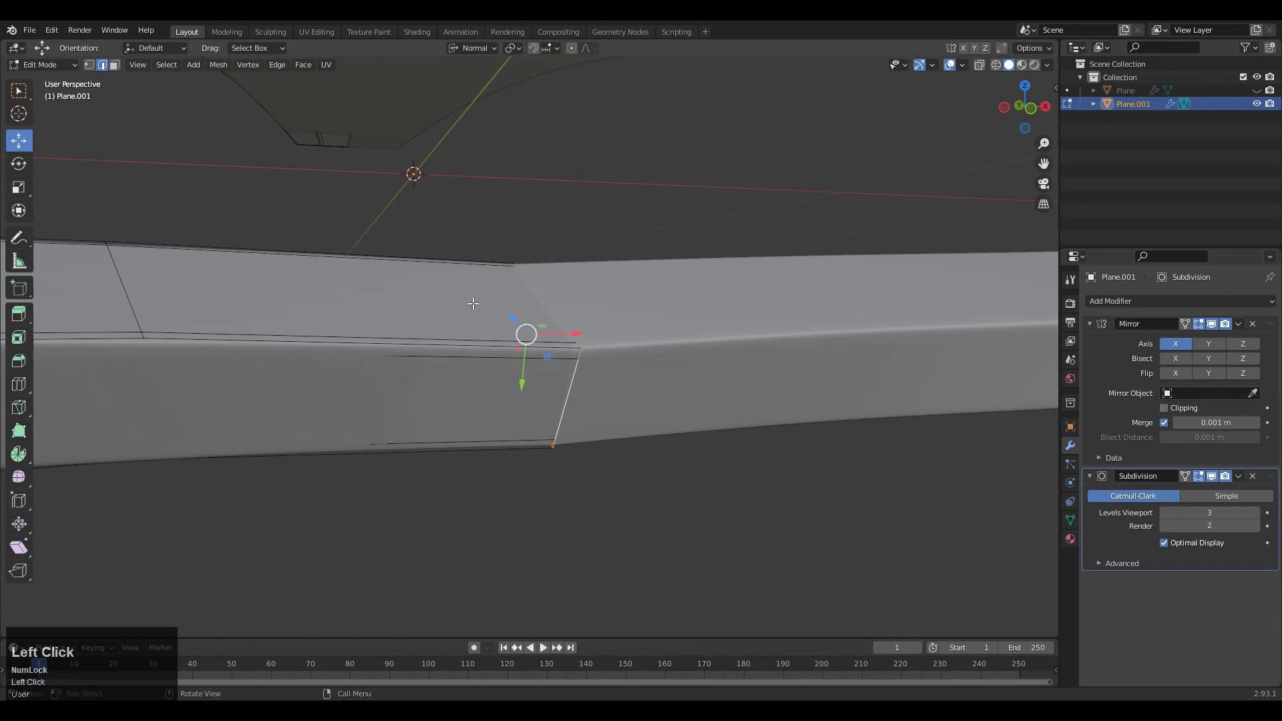
Try to slide and move the crossbar's centre edge loop across the mirror seam without Clipping.
key("g")
key("g")
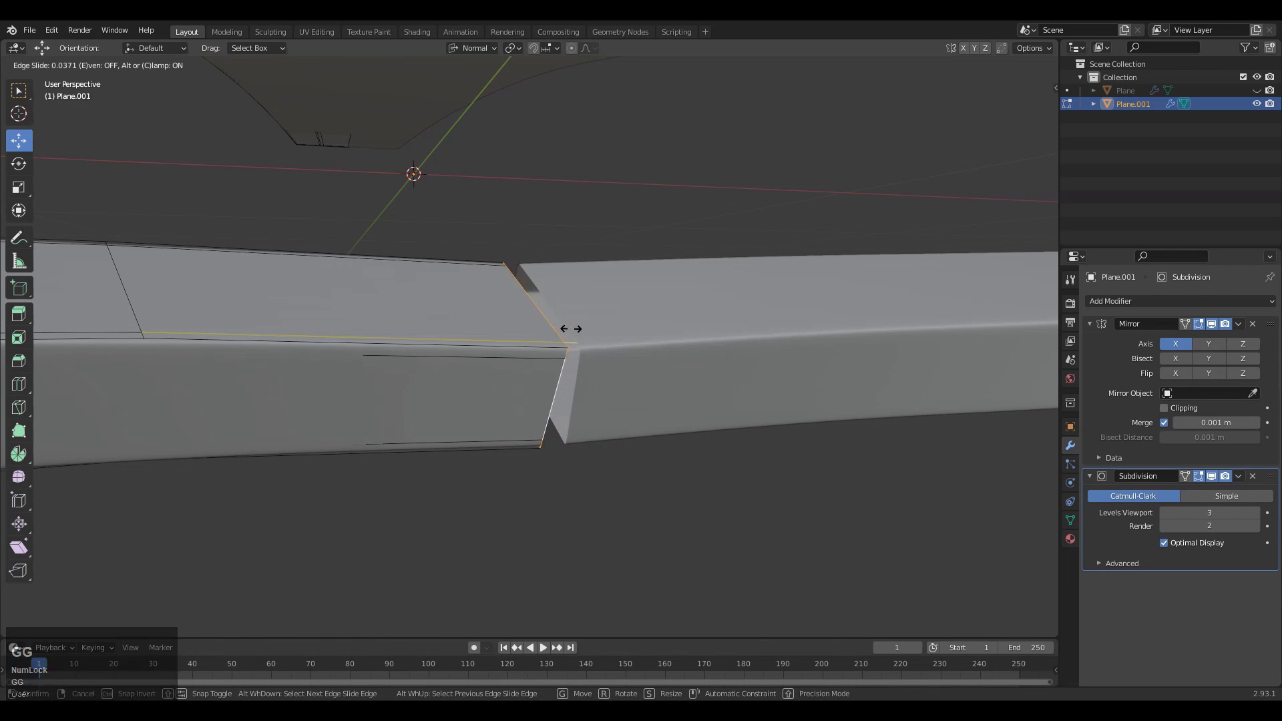
left_click(687, 334)
left_click_drag(582, 335, 688, 290)
Enable Clipping in the Mirror modifier and move the crossbar's centre edge loop onto the mirror plane to close the seam.
left_click(1162, 407)
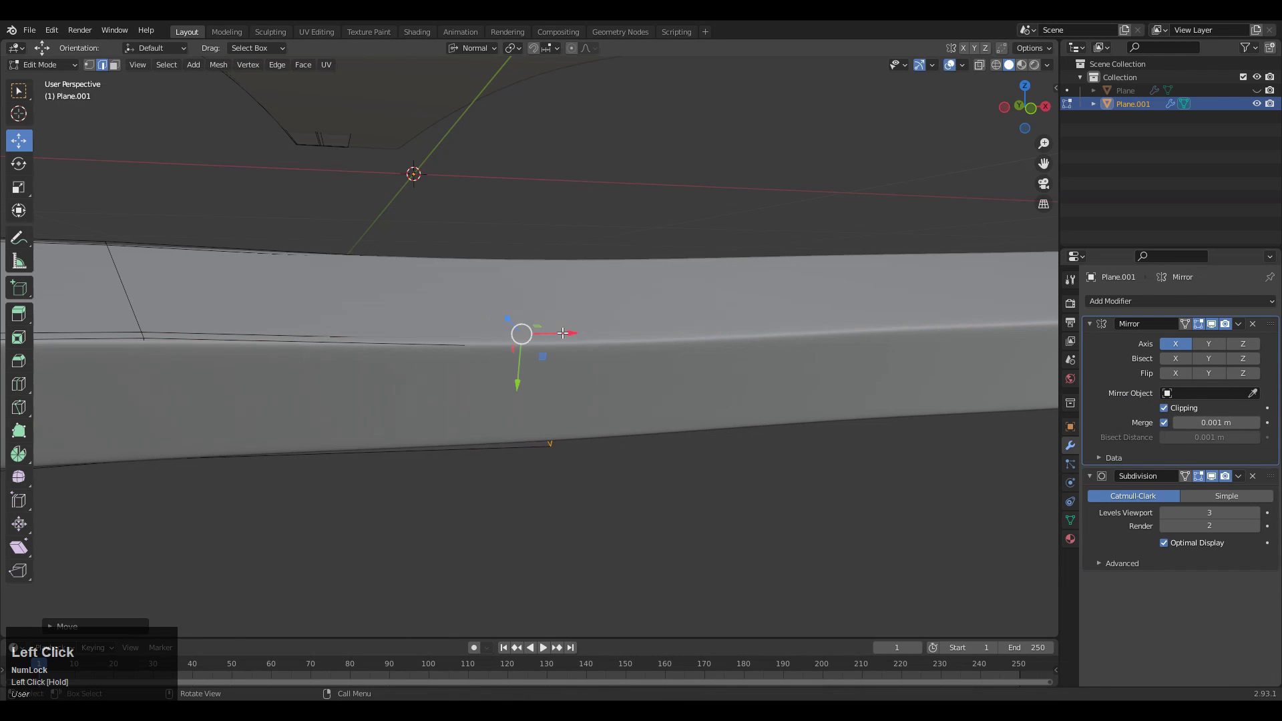
key("ctrl+z")
left_click_drag(558, 337, 581, 331)
left_click_drag(581, 332, 581, 331)
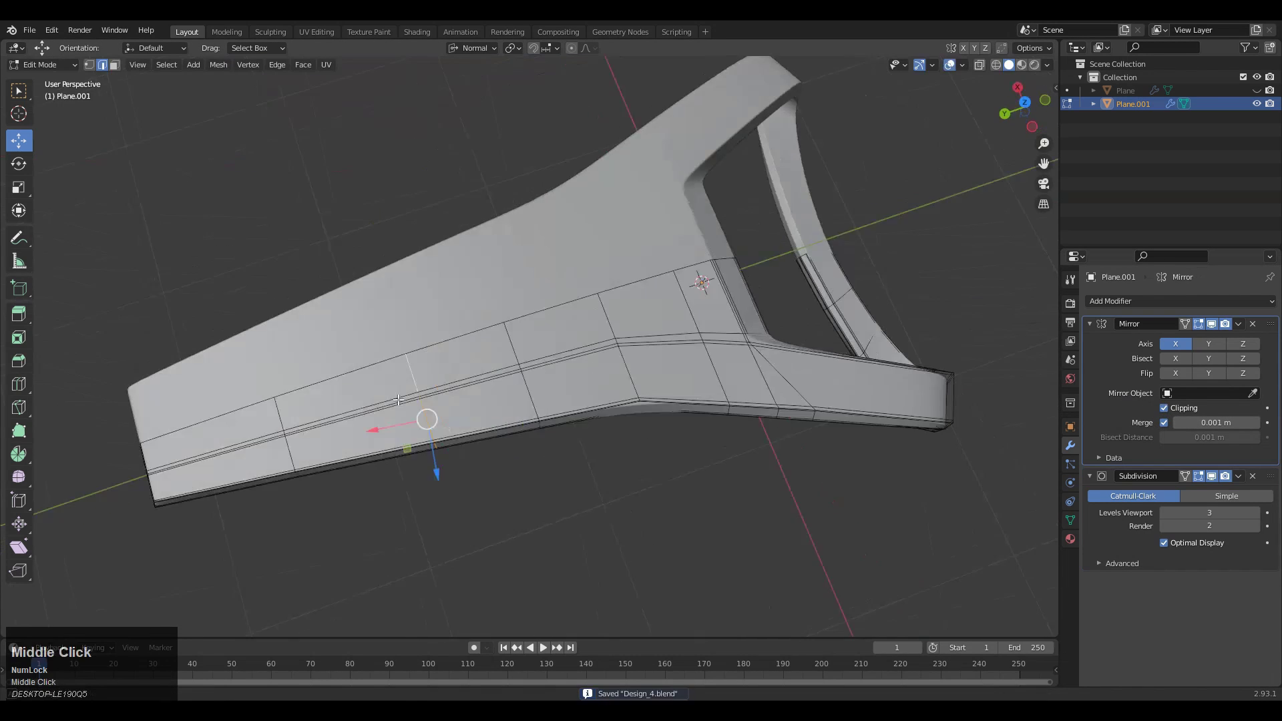
From the top view, bevel the crosswise edge loop halfway along the tapered body into a narrow band of faces.
middle_click_drag(767, 254, 781, 307)
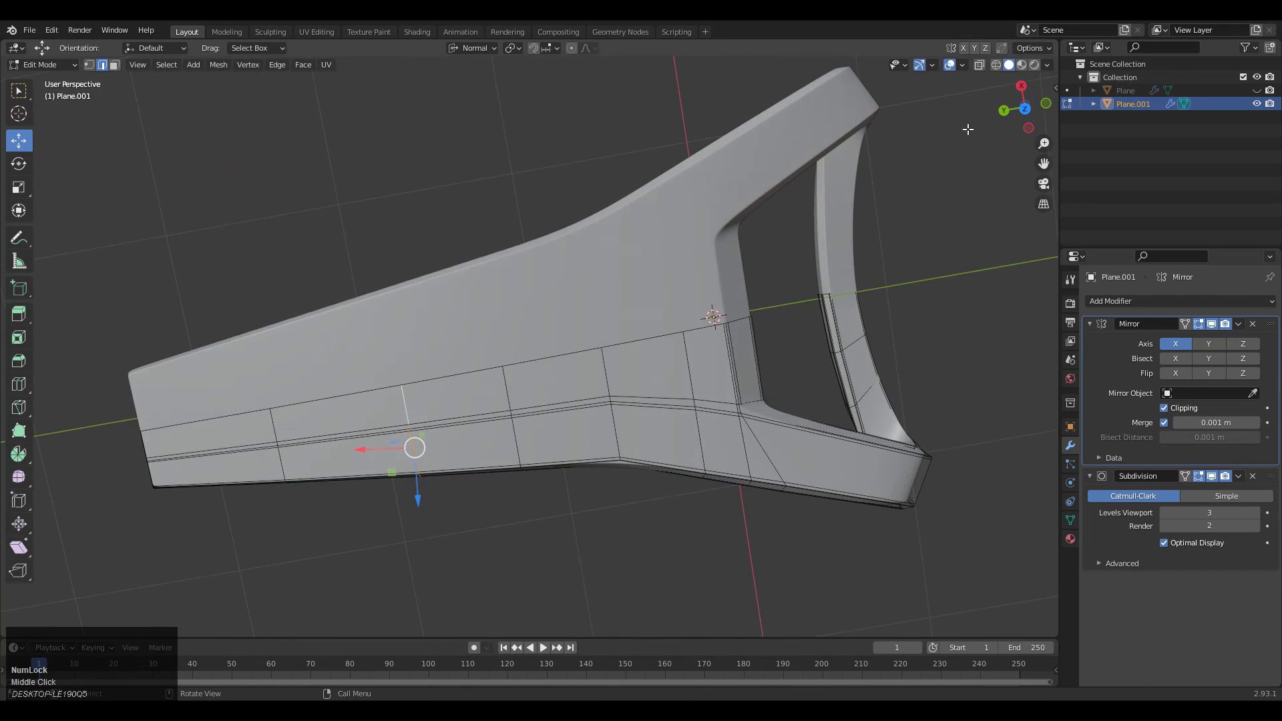
left_click(1024, 110)
middle_click_drag(527, 288, 526, 364, "shift")
middle_click_drag(525, 366, 521, 345, "ctrl")
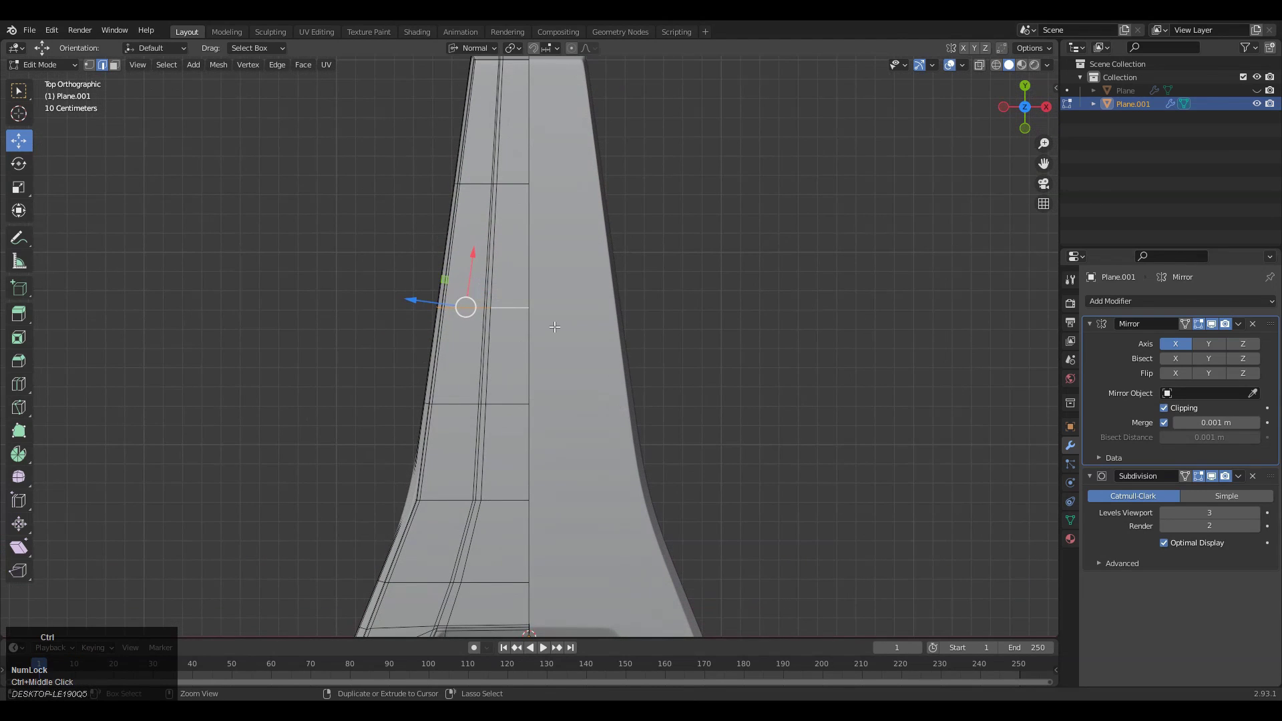
left_click(607, 350)
Inset the narrow crosswise band of faces by about 0.0065 m with Boundary off.
middle_click_drag(607, 350, 527, 330)
middle_click_drag(527, 330, 660, 327, "shift")
key("3")
key("i")
key("i")
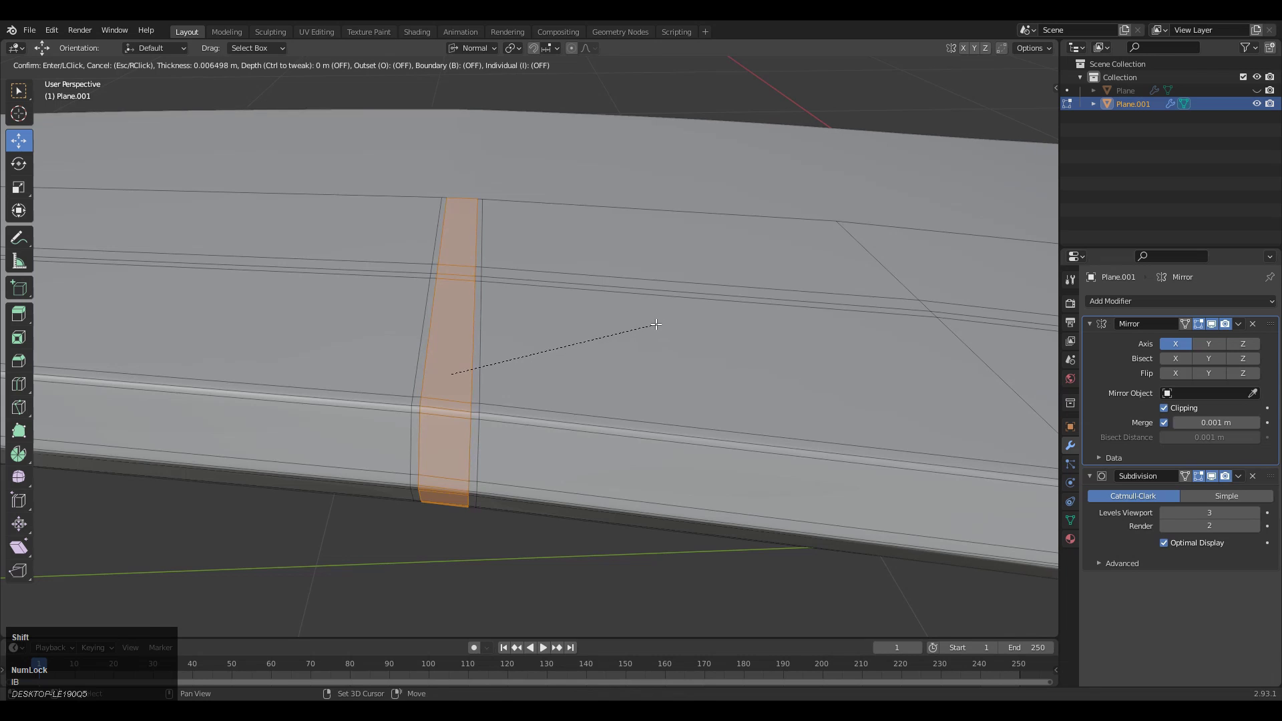
left_click(656, 324)
Inset the crosswise band again by about 0.017 m with Boundary off and scale the inner strip to 0.9 to sink a groove.
middle_click_drag(656, 324, 588, 376)
key("i")
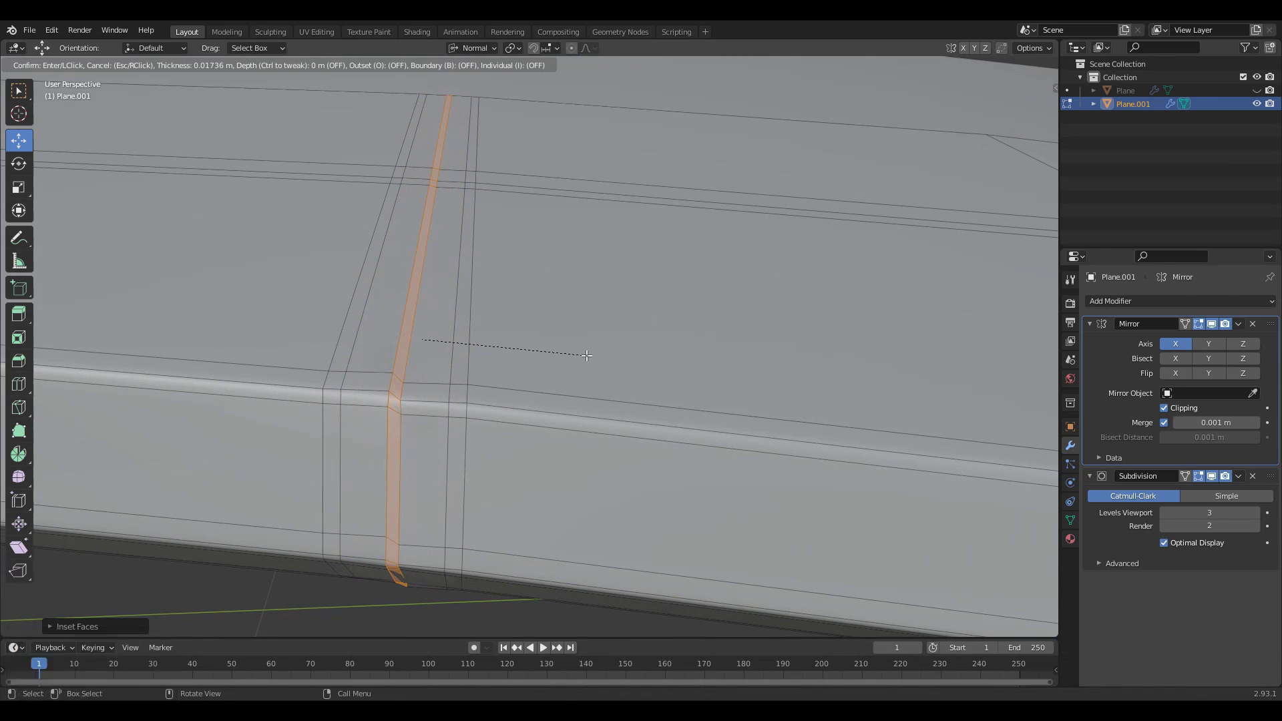
left_click(588, 356)
key("s")
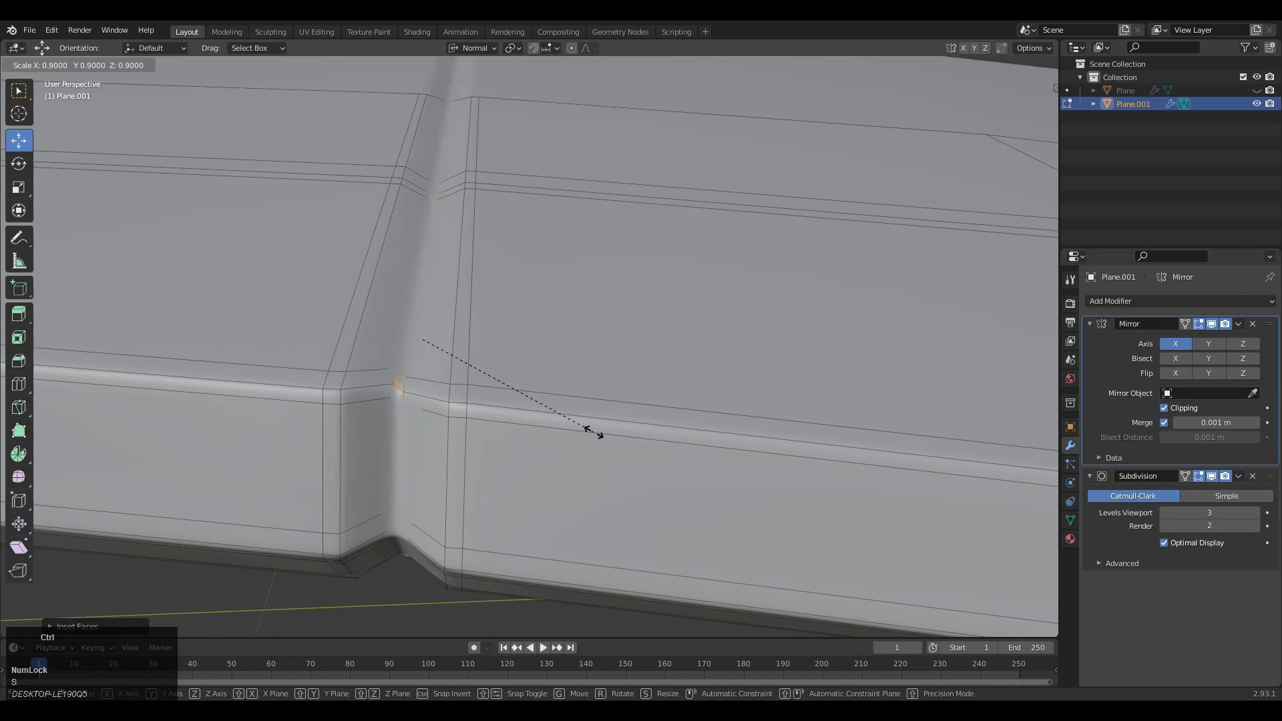
left_click(590, 430)
Inset the groove's floor faces with Boundary off and check the smoothed groove in Object Mode before resuming editing.
middle_click_drag(589, 429, 428, 384)
key("i")
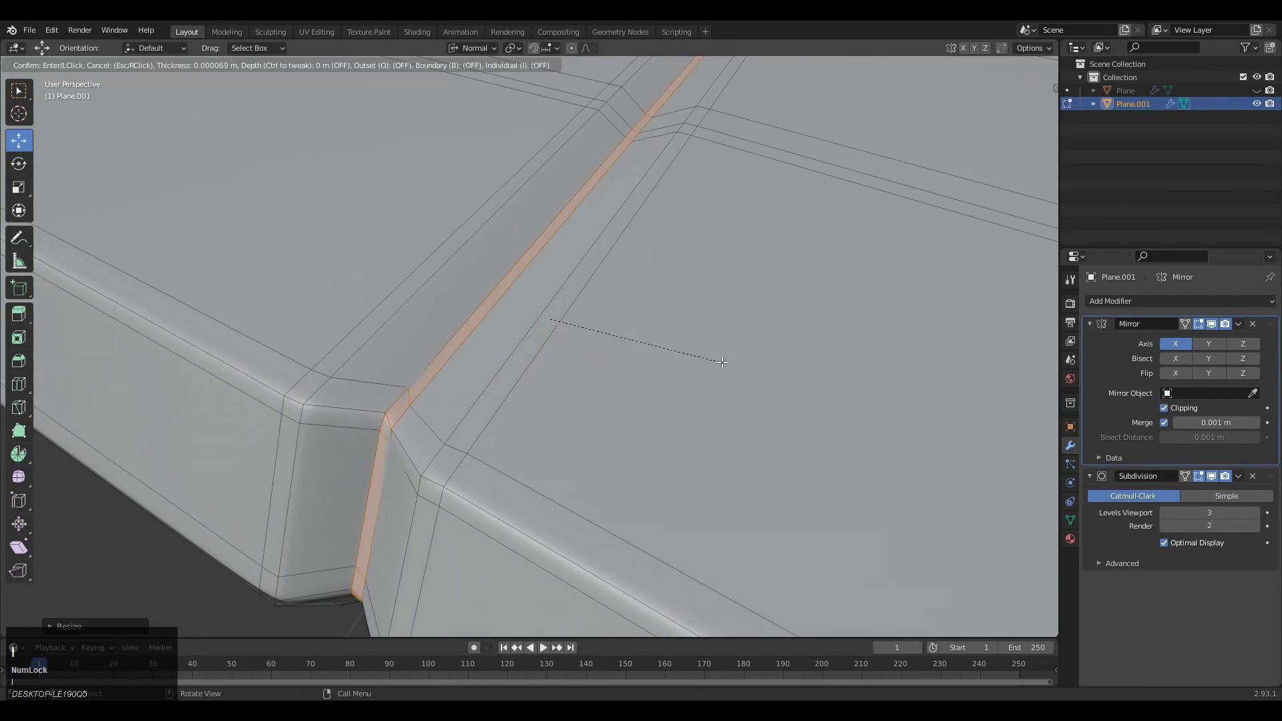
left_click(755, 388)
key("Tab")
middle_click_drag(562, 342, 534, 321)
key("Tab")
Add support loops to the groove's walls, sliding the first to -0.8 near the wall's upper rim and the other close to the floor.
key("ctrl+r")
left_click(490, 231, "ctrl")
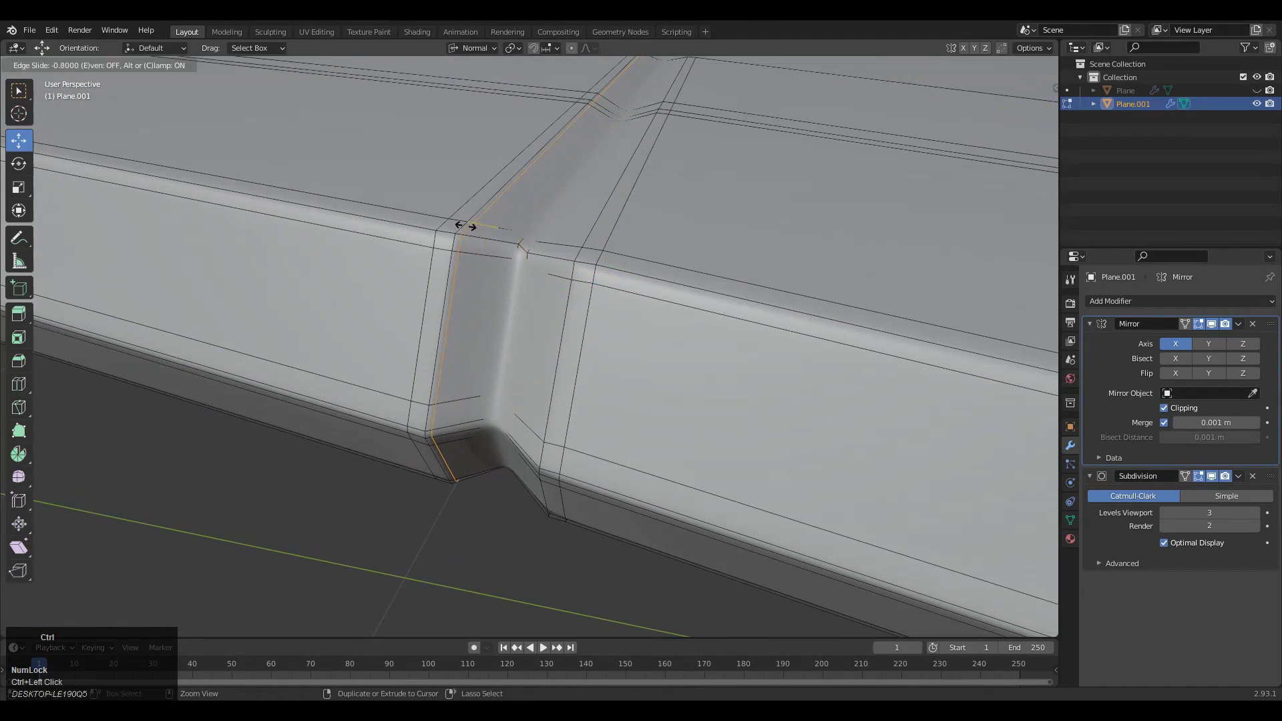
left_click(466, 225, "ctrl")
key("ctrl+r")
left_click(491, 239, "ctrl")
middle_click_drag(510, 245, 893, 235)
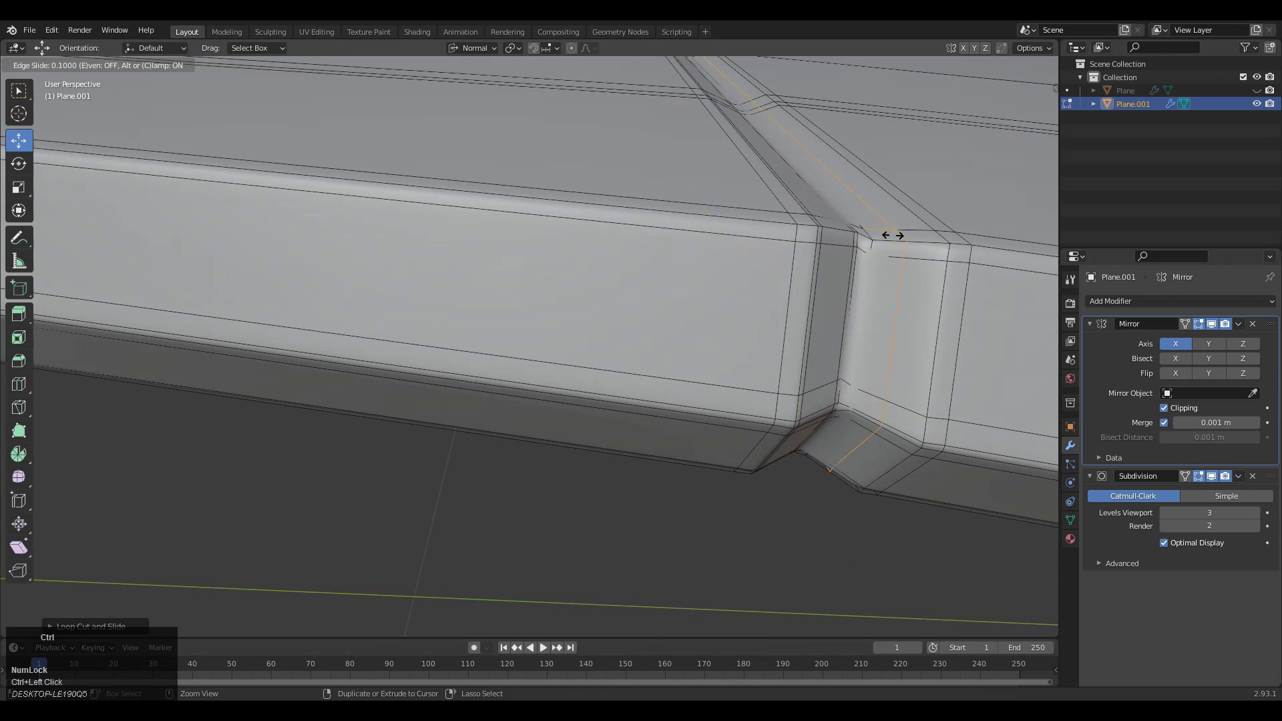
left_click(871, 231)
Dissolve the selected edge loop at the groove's floor corner and add a support loop near the opposite wall's upper rim.
middle_click_drag(778, 246, 530, 208)
key("ctrl")
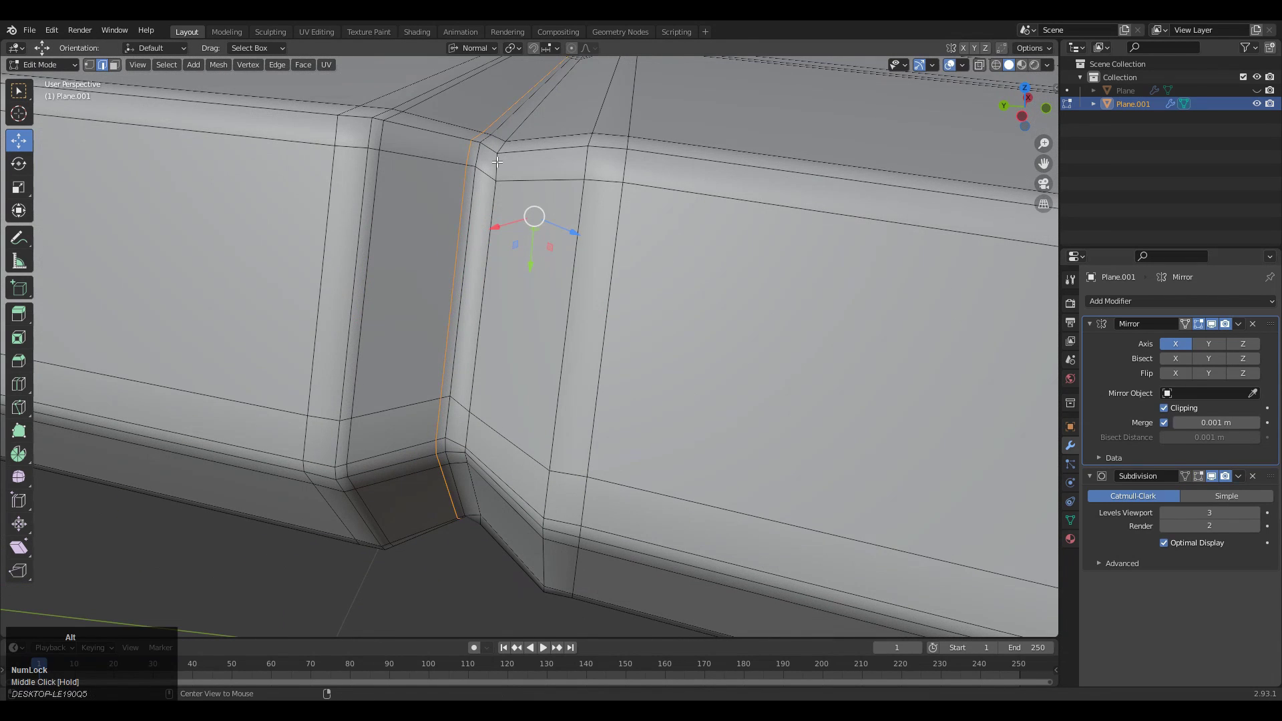
key("ctrl+x")
middle_click_drag(526, 149, 572, 307, "shift")
key("ctrl+r")
left_click(572, 307, "ctrl")
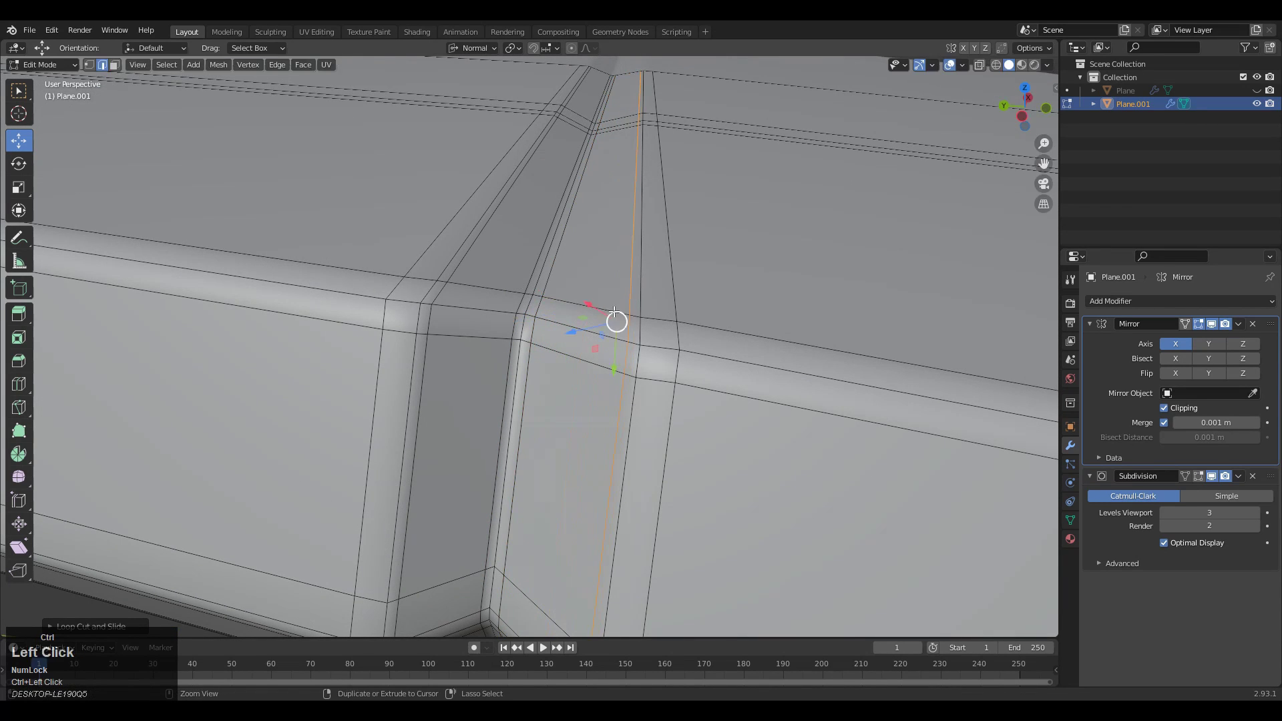
Leave Edit Mode, deselect the body and hide the viewport overlays to examine the smoothed shape with its groove.
key("Tab")
scroll(613, 311, "down", 8)
middle_click_drag(614, 312, 920, 162)
left_click(764, 354)
key("shift+alt+z")
scroll(672, 486, "up", 4)
left_click(600, 402)
Restore the viewport overlays, enable the Wireframe overlay to show the mesh topology, and save the file.
left_click(949, 65)
left_click(962, 64)
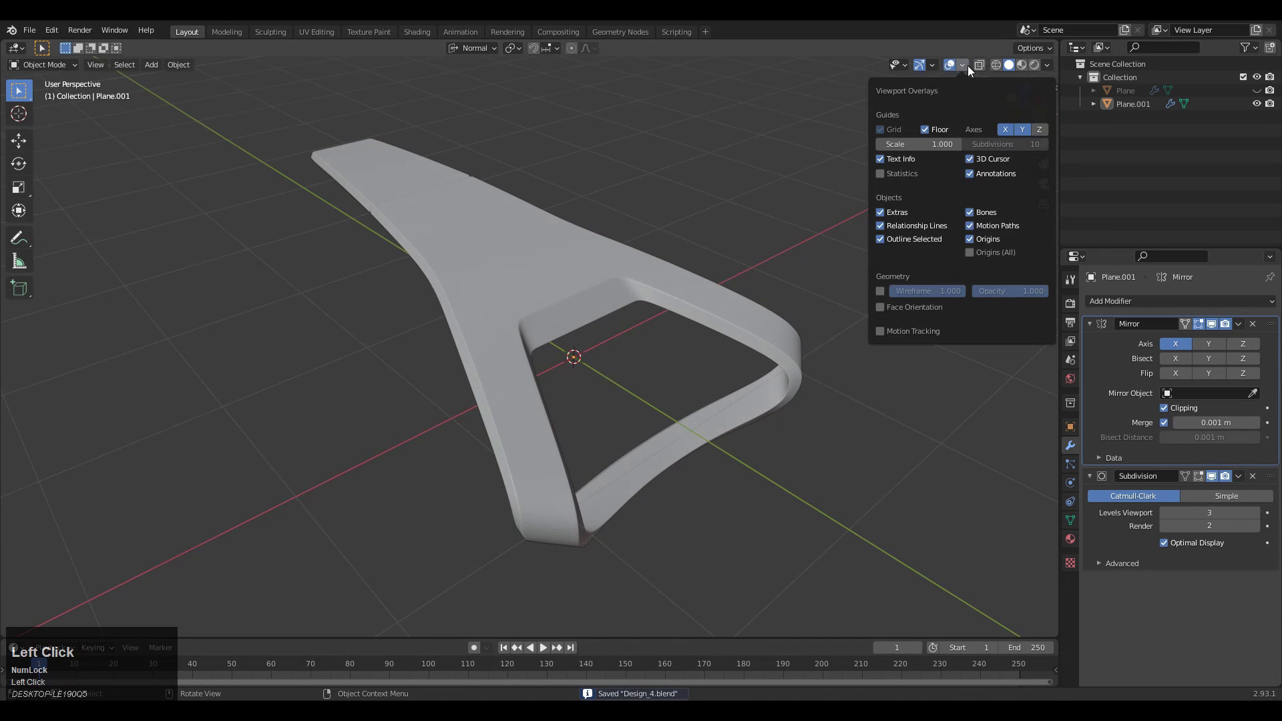
left_click(880, 291)
middle_click_drag(803, 226, 698, 246)
key("ctrl+s")
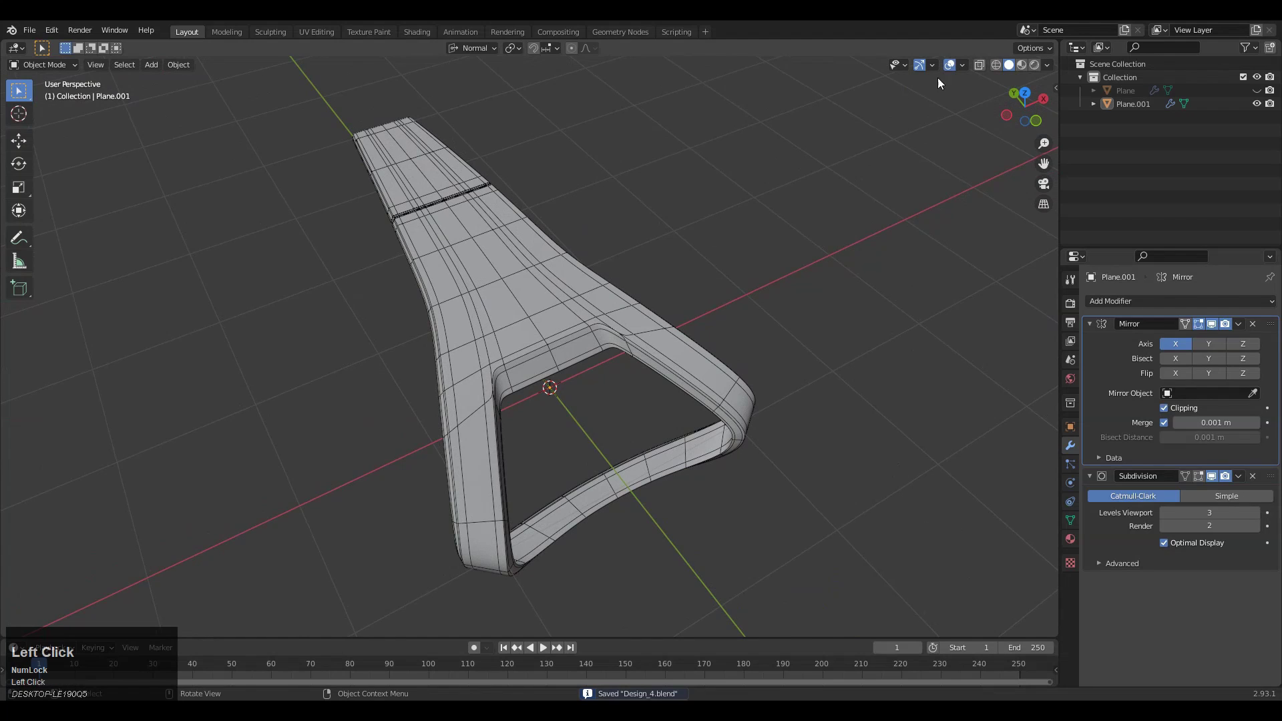
Hide the viewport overlays and set the viewport shading's lighting to MatCap to view the finished body.
left_click(948, 64)
left_click(1044, 67)
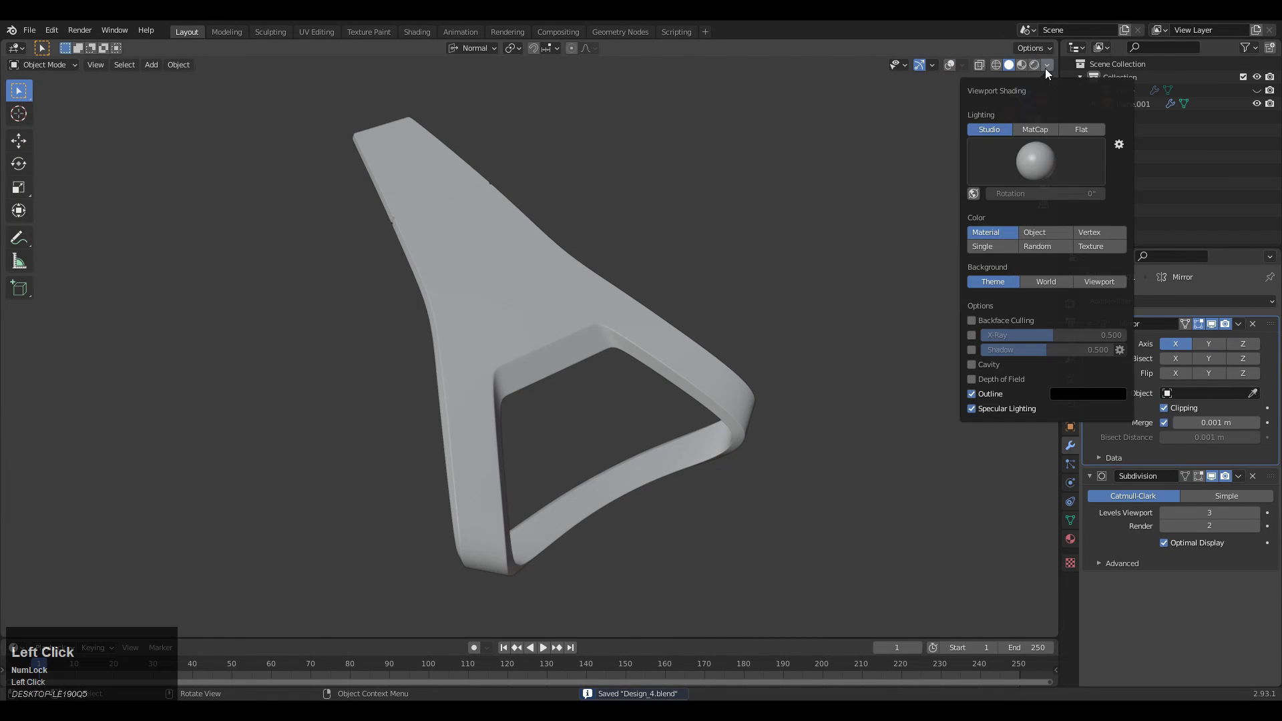
left_click(1036, 146)
left_click(1039, 132)
middle_click_drag(859, 138, 563, 358)
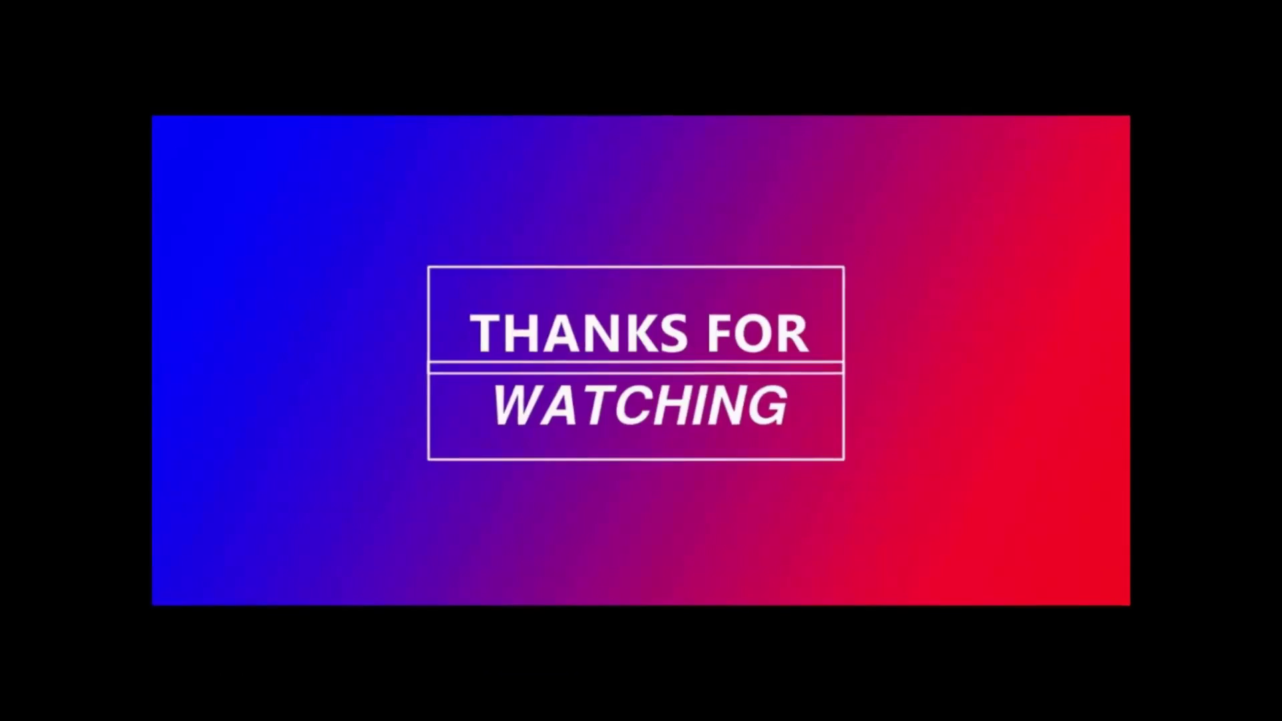